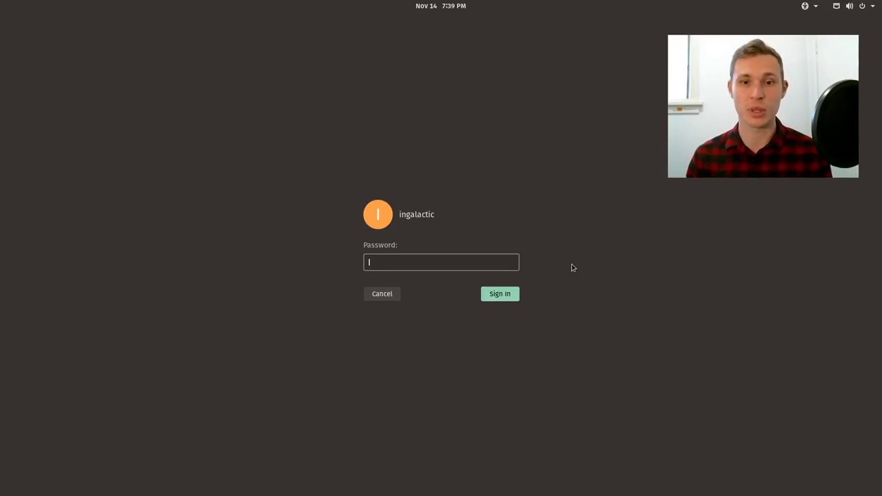
# Sign in to the desktop session with the account password
pyautogui.write('*********')
pyautogui.press('Return')
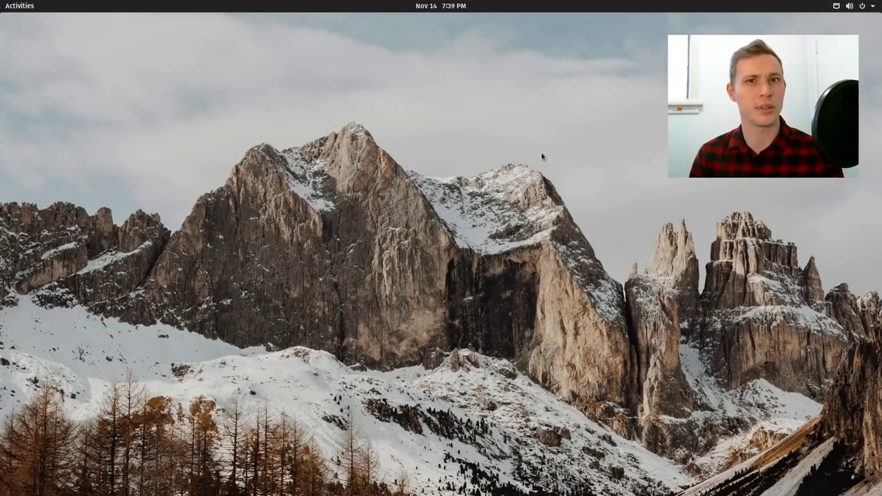
pyautogui.click(441, 5)
pyautogui.click(441, 6)
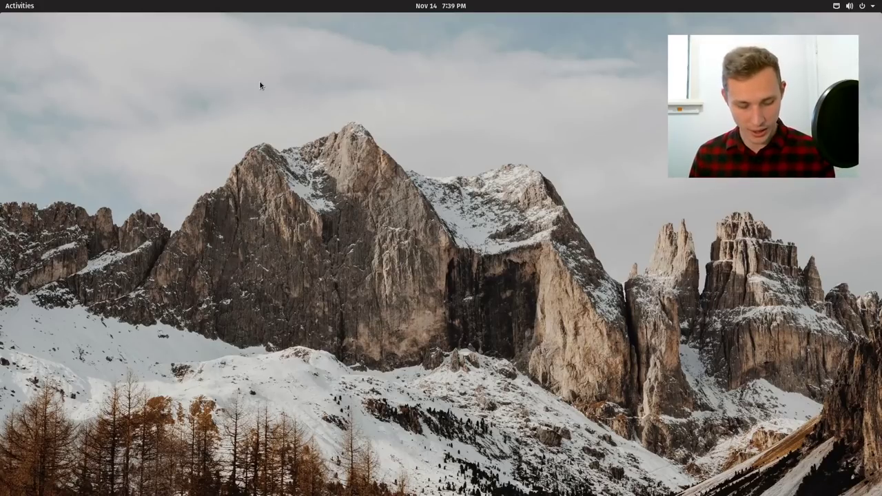
# Open Pop!_Shop, look over its home page with the featured picks and categories, and close it
pyautogui.press('super')
pyautogui.write('pop')
pyautogui.press('Return')
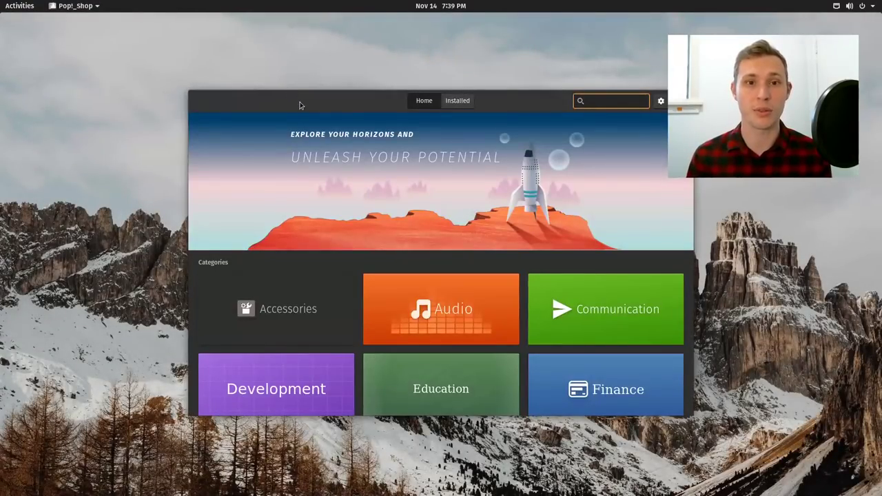
pyautogui.moveTo(299, 102); pyautogui.dragTo(240, 99)
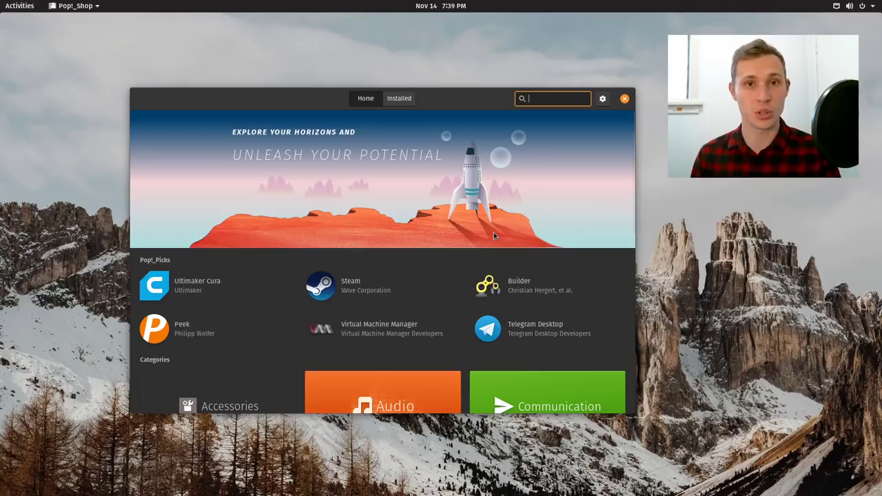
pyautogui.scroll(-1, 494, 234)
pyautogui.scroll(1, 506, 264)
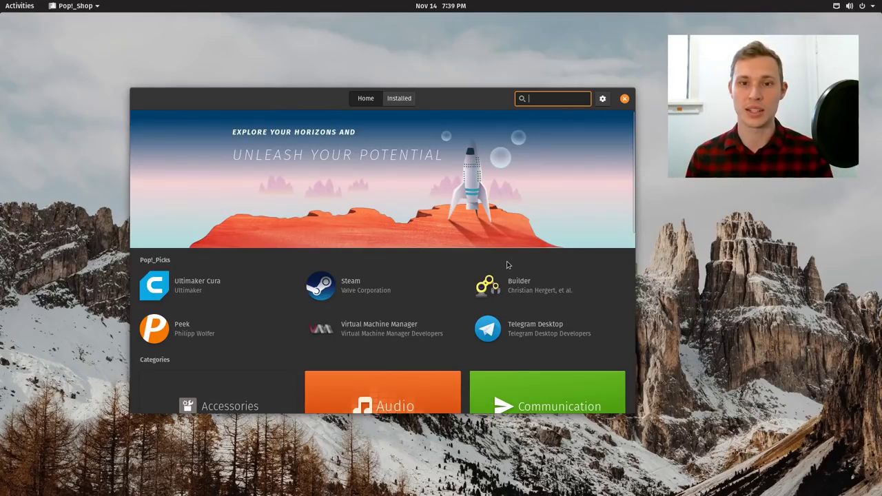
pyautogui.moveTo(443, 98); pyautogui.dragTo(429, 101)
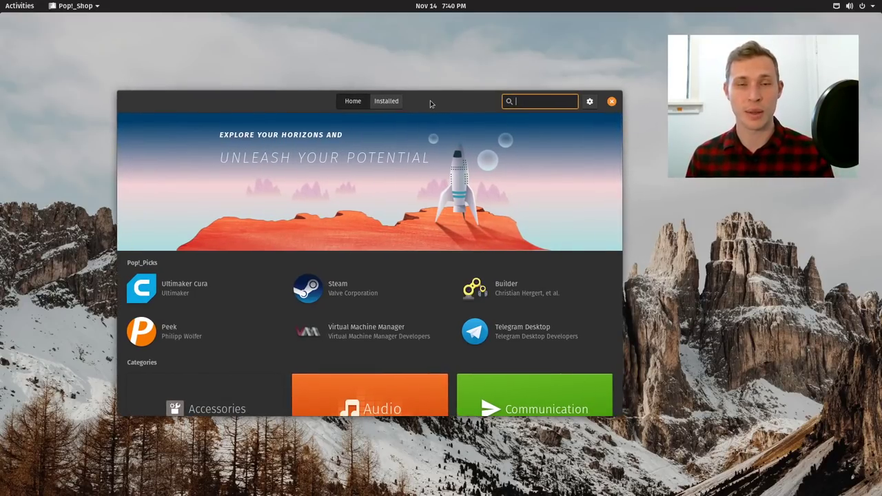
pyautogui.click(611, 102)
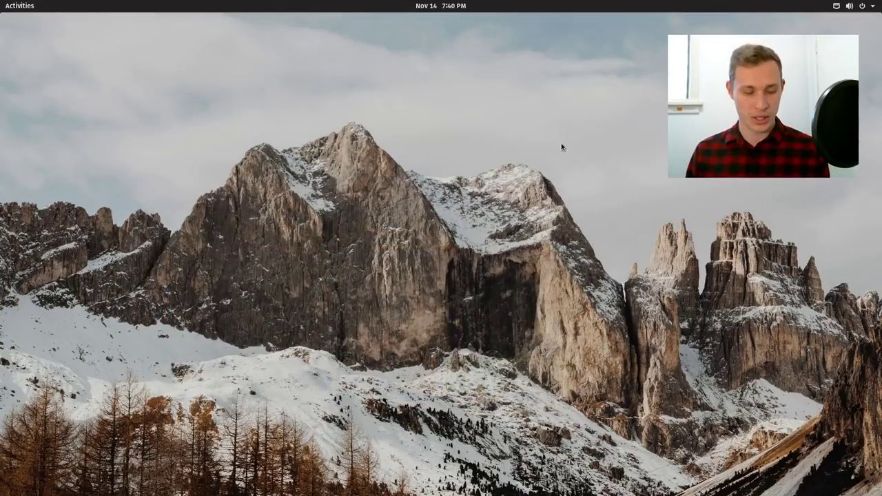
# Open a terminal window and enlarge its text by three zoom levels
pyautogui.press('super+t')
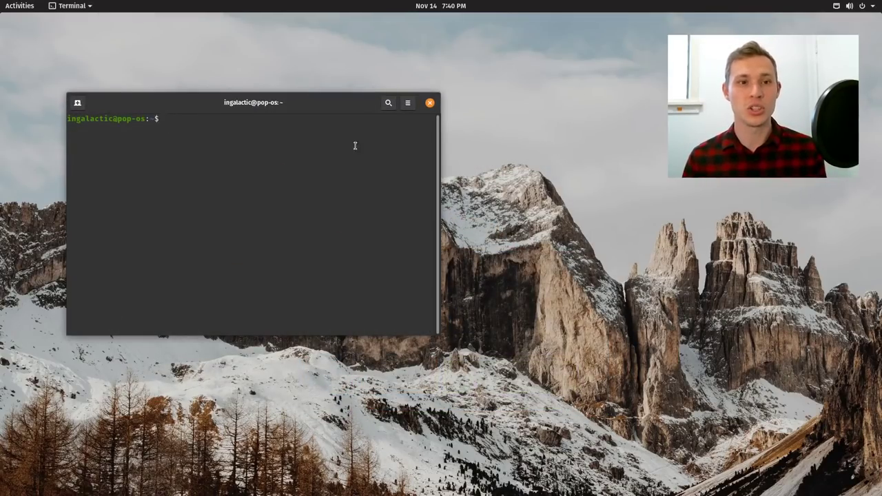
pyautogui.click(407, 102)
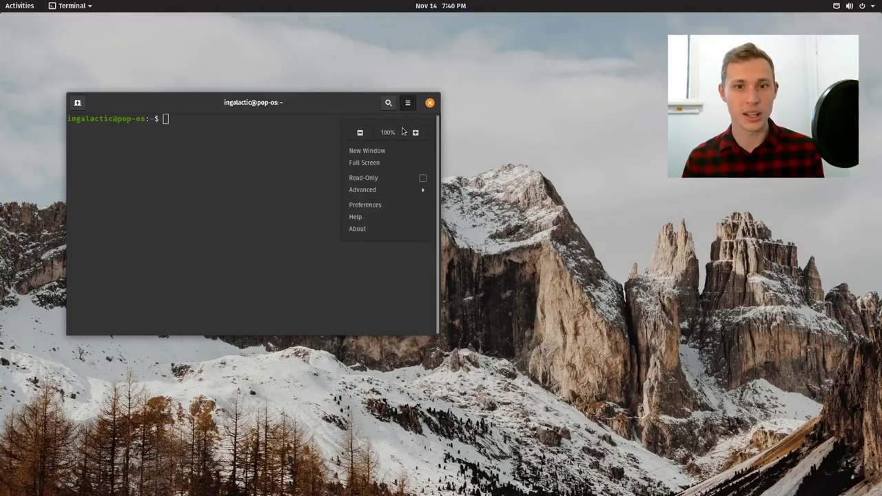
pyautogui.click(415, 132)
pyautogui.click(480, 102)
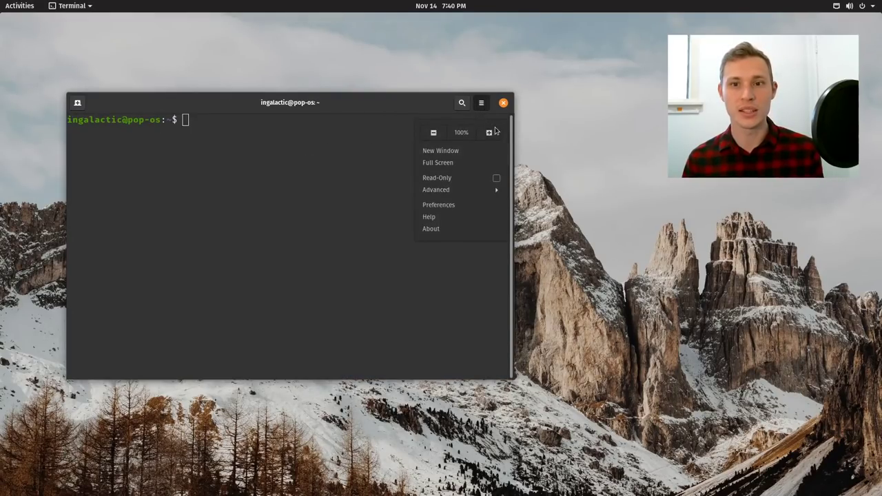
pyautogui.click(492, 132)
pyautogui.click(554, 103)
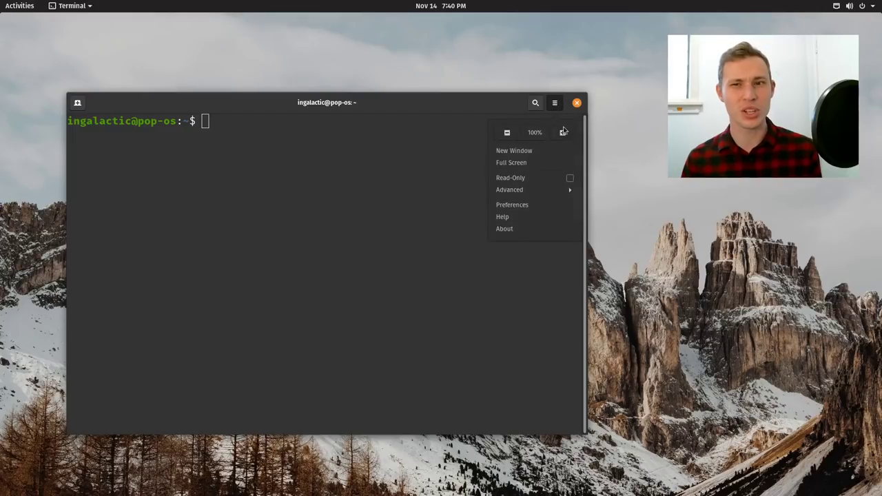
pyautogui.click(555, 131)
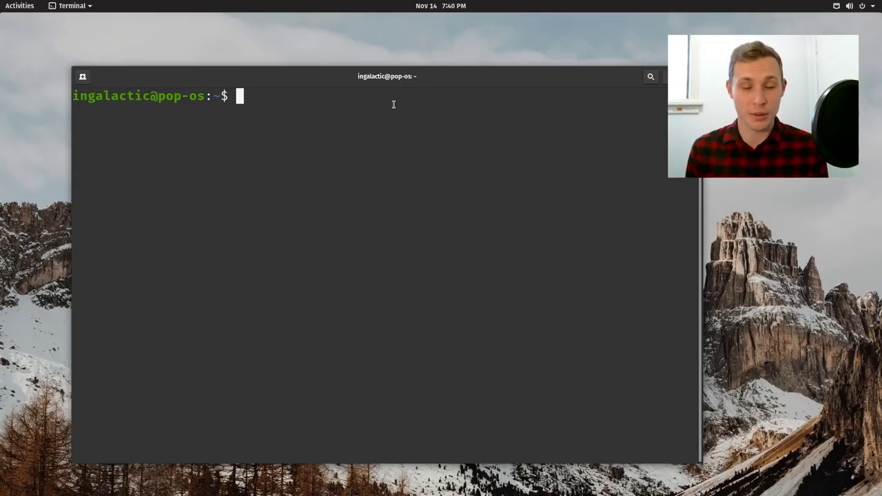
# Install Flatpak with sudo apt install flatpak, authenticating with the account password and accepting the installation
pyautogui.write('sudo ')
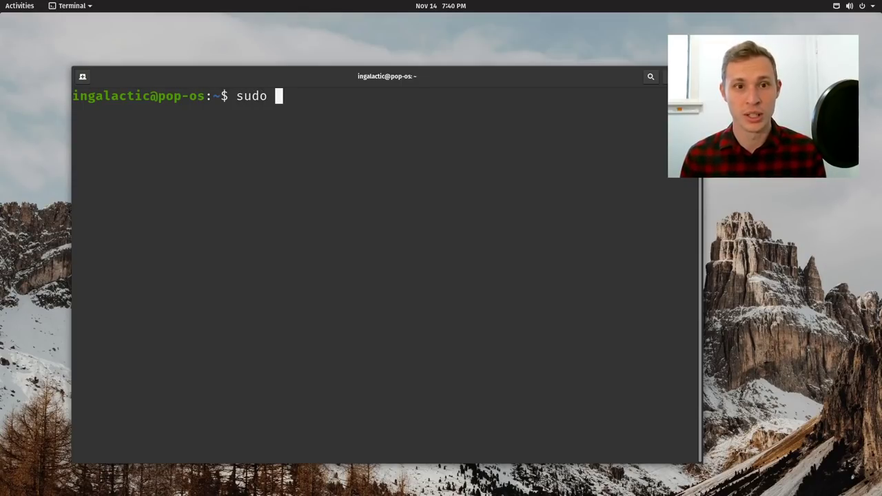
pyautogui.write('apt install')
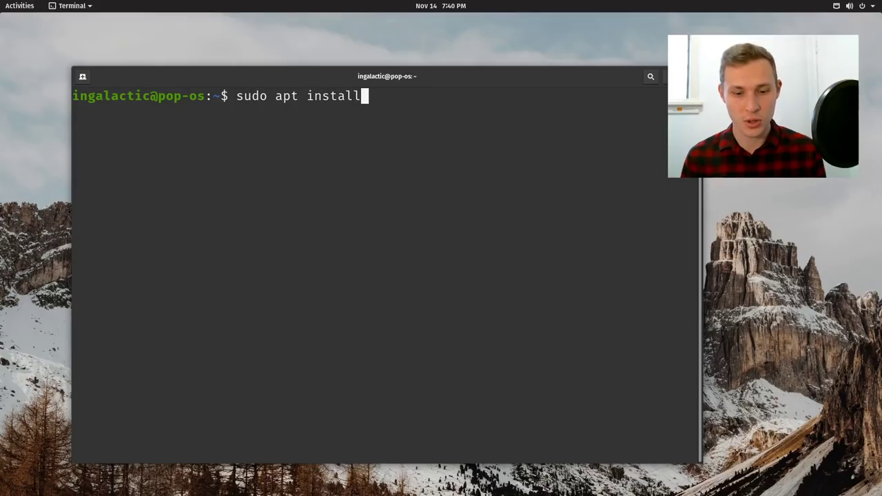
pyautogui.write(' flatpak')
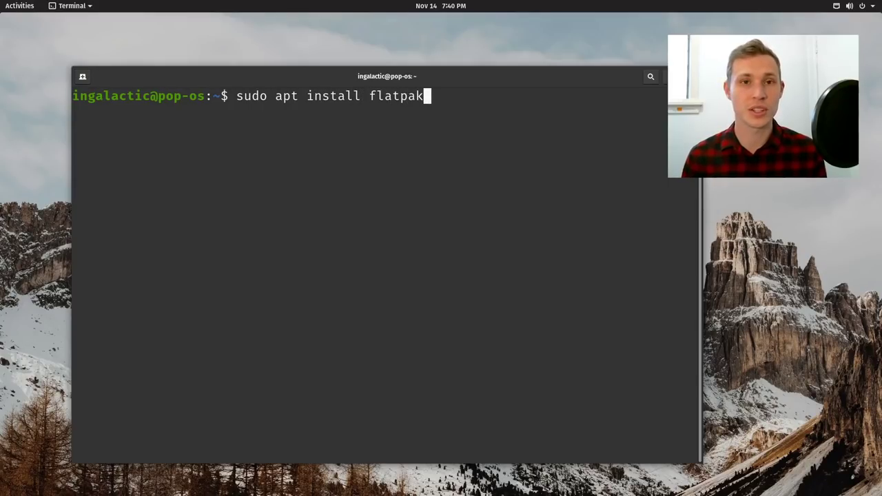
pyautogui.press('Return')
pyautogui.press('Return')
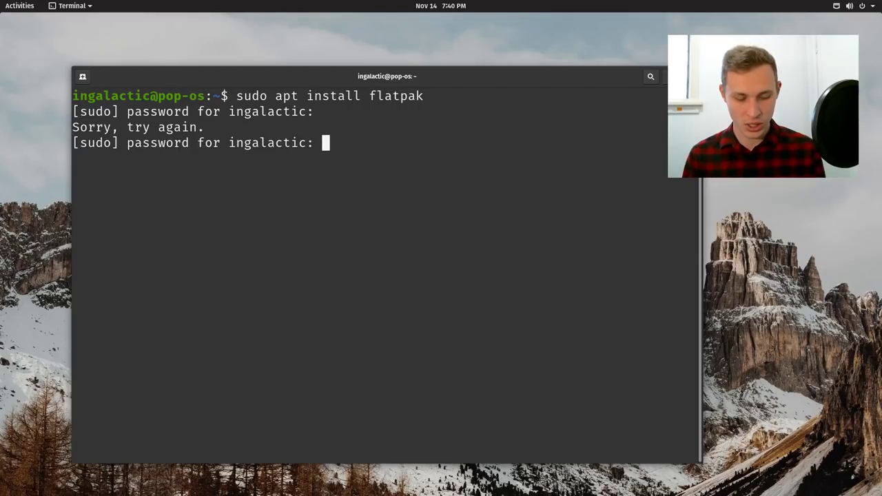
pyautogui.press('Return')
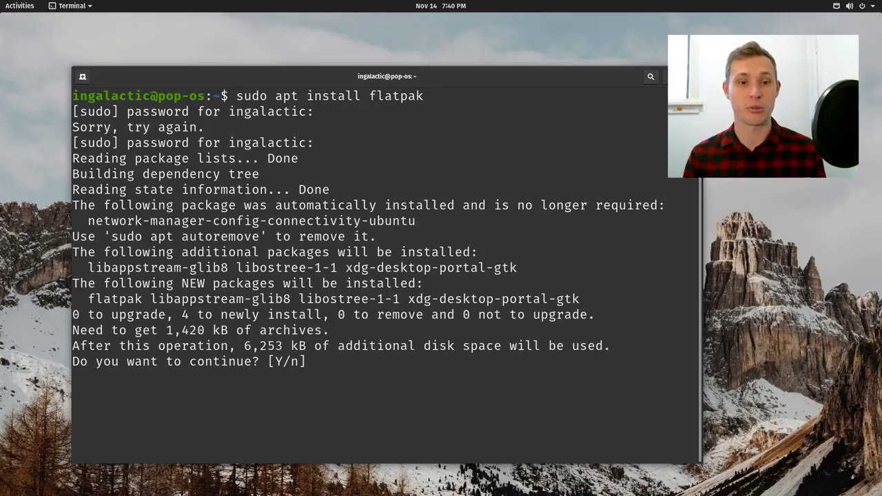
pyautogui.write('t')
pyautogui.press('BackSpace')
pyautogui.write('y')
pyautogui.press('Return')
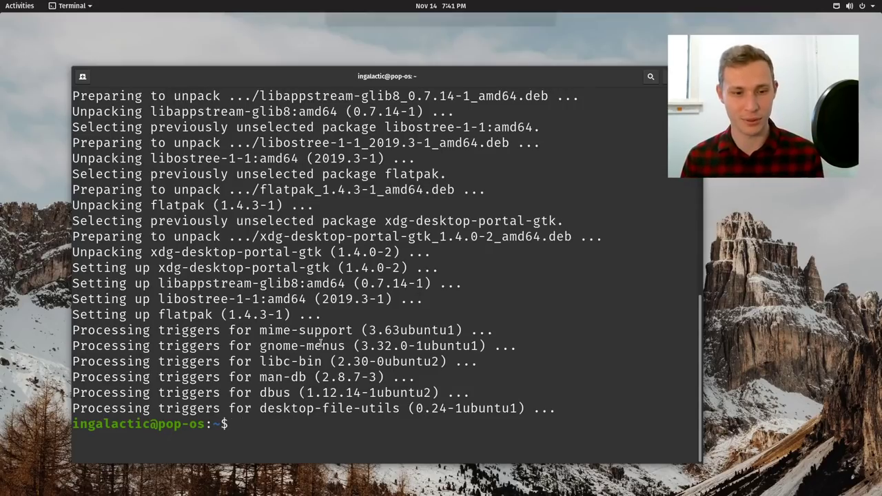
# Try to install software-properties with apt, and search the packages for software-properties and software-properties-gtk
pyautogui.write('sudo')
pyautogui.write('apt instal')
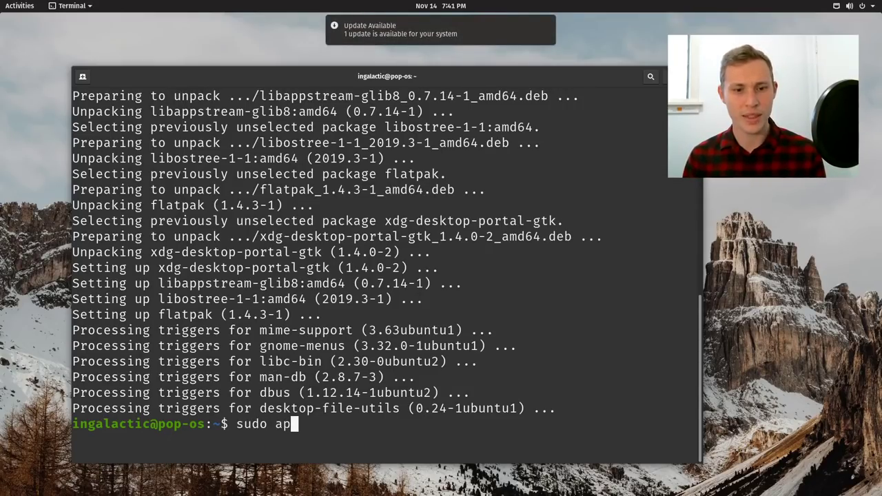
pyautogui.write('l software-properties')
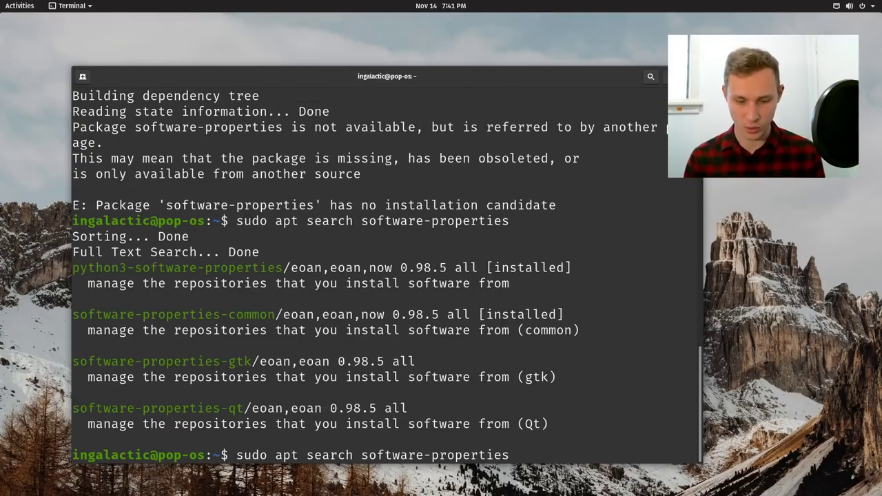
pyautogui.write('-gtk')
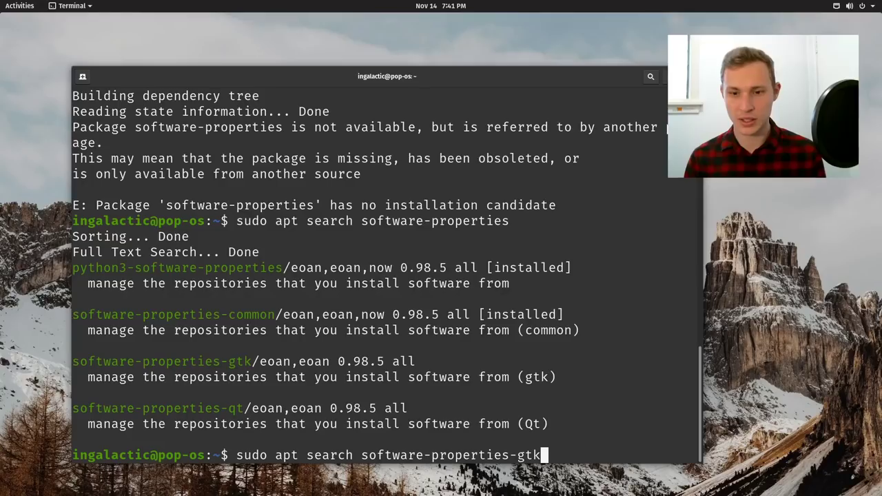
pyautogui.press('Return')
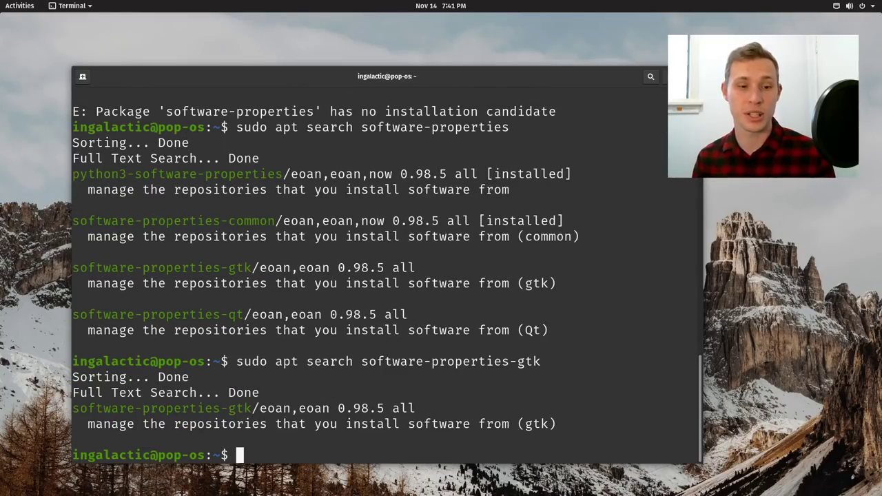
# Turn the package search command into sudo apt install software-properties-gtk, run it and accept the installation
pyautogui.press('Up')
pyautogui.hotkey('ctrl', 'Left')
pyautogui.hotkey('ctrl', 'Left')
pyautogui.hotkey('ctrl', 'Left')
pyautogui.press('BackSpace')
pyautogui.press('BackSpace')
pyautogui.press('BackSpace')
pyautogui.press('BackSpace')
pyautogui.press('BackSpace')
pyautogui.press('BackSpace')
pyautogui.press('BackSpace')
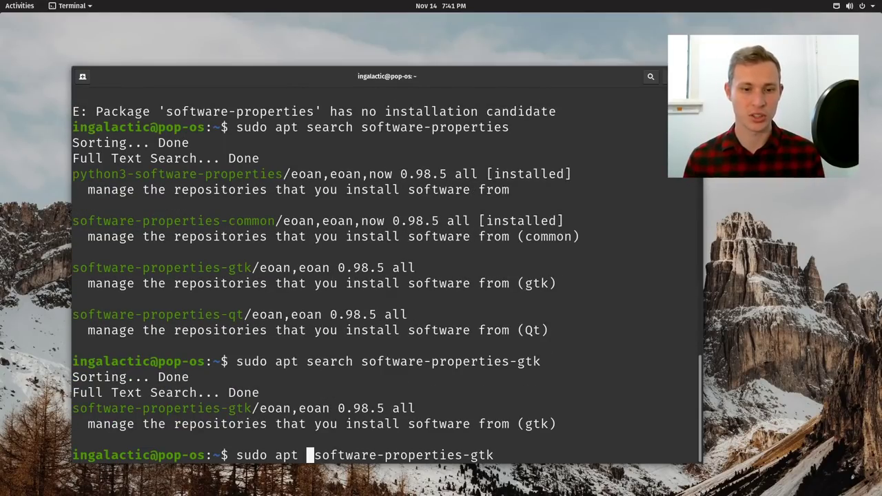
pyautogui.write('install')
pyautogui.press('Return')
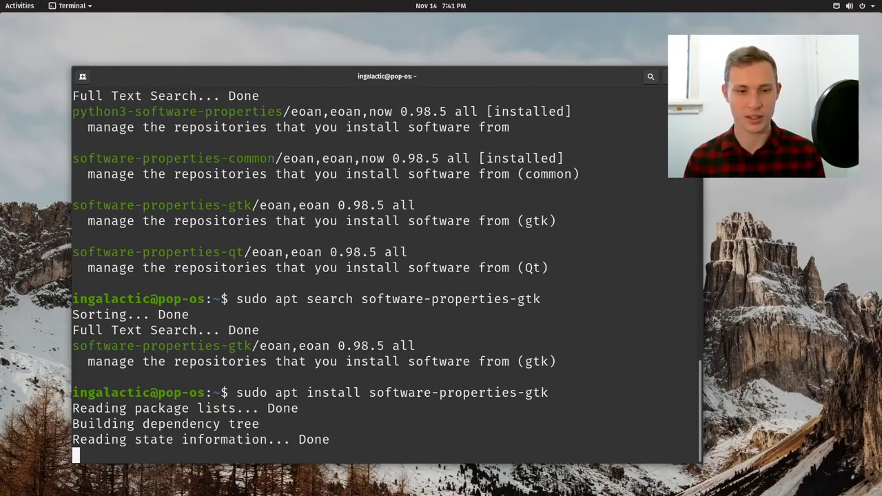
pyautogui.write('y')
pyautogui.press('Return')
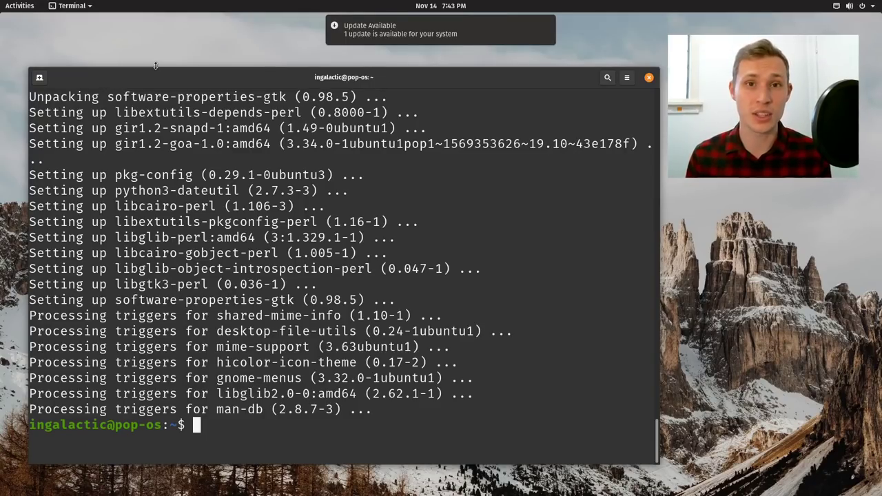
# Open Software & Updates and move its window clear of the webcam area
pyautogui.press('super')
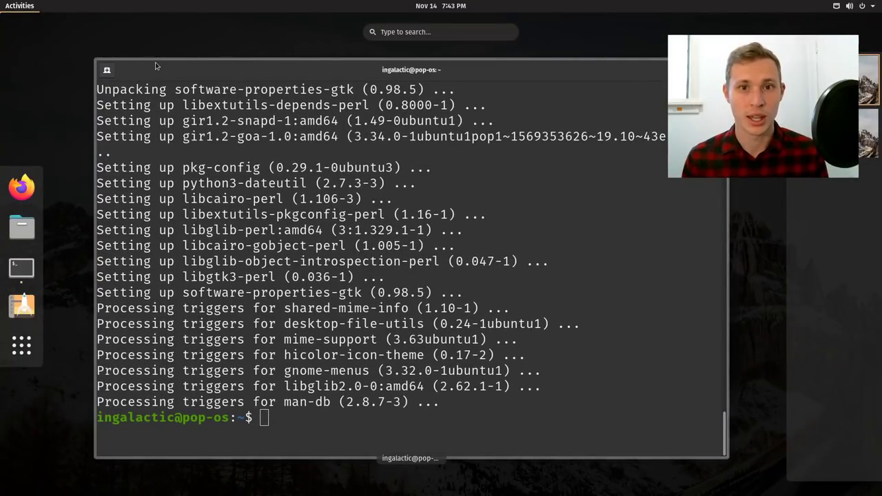
pyautogui.write('soft')
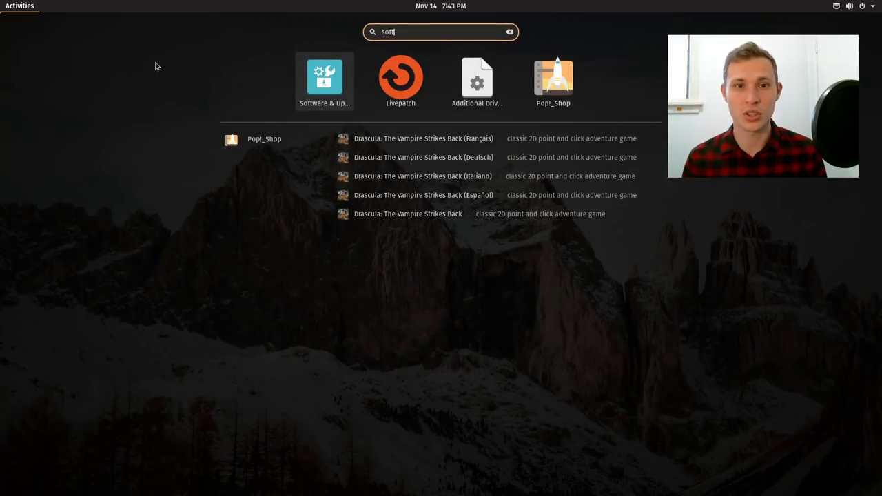
pyautogui.press('Return')
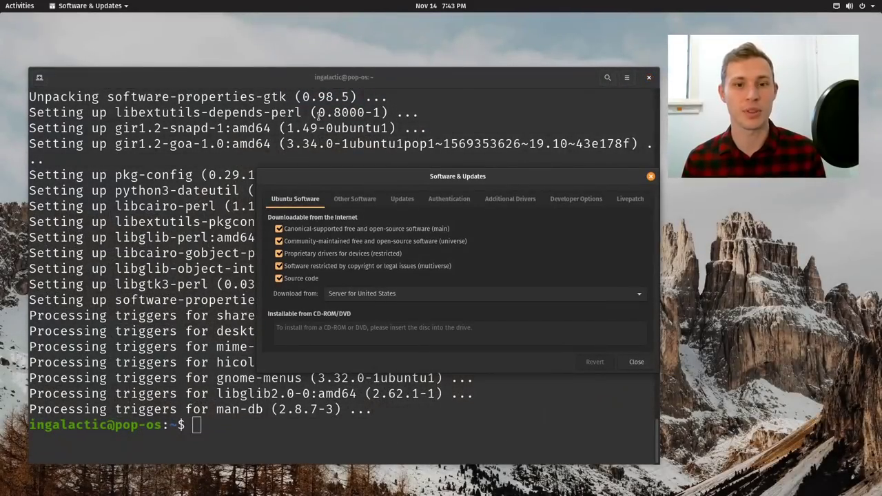
pyautogui.moveTo(366, 178); pyautogui.dragTo(316, 146)
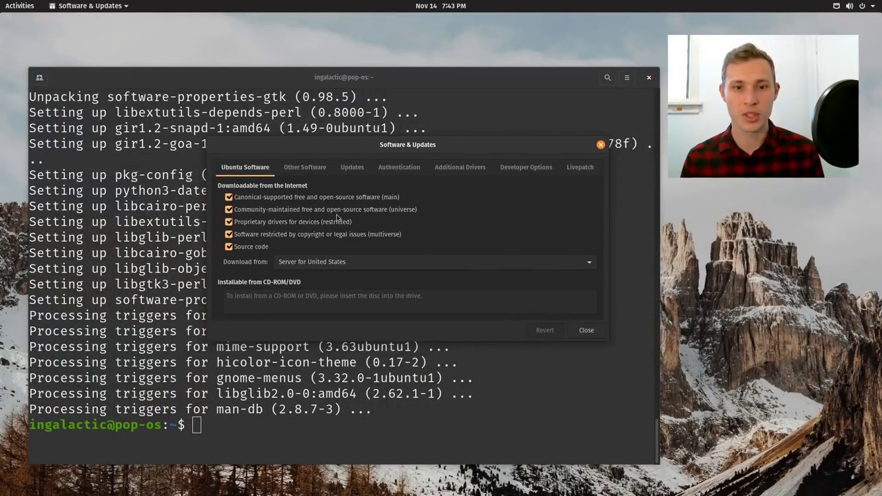
# Choose a different download server for the Ubuntu software sources and authenticate with the account password
pyautogui.click(340, 267)
pyautogui.click(351, 251)
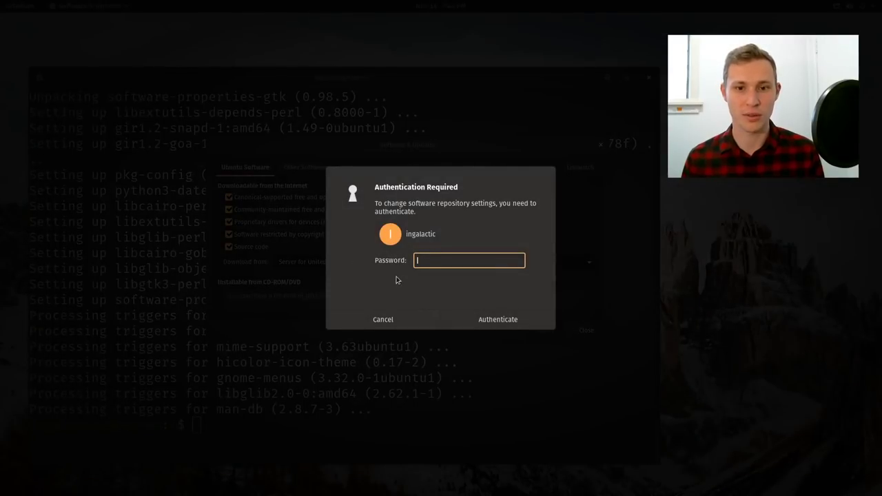
pyautogui.write('**********')
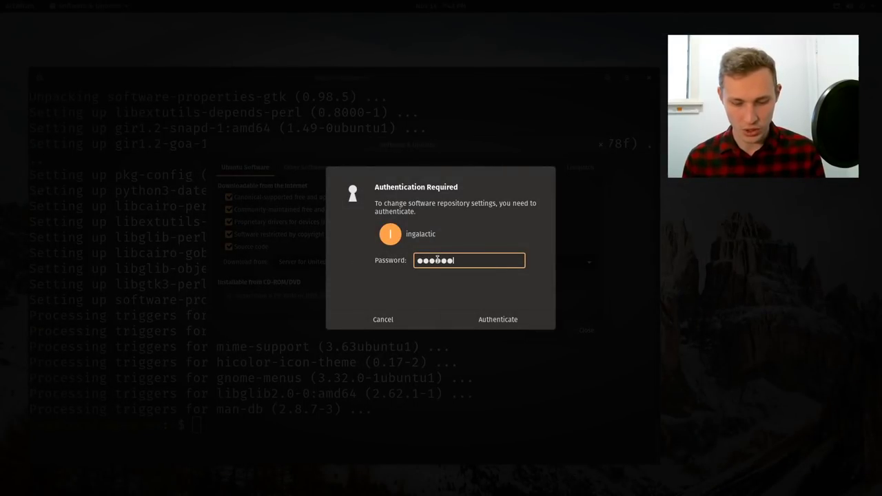
pyautogui.press('Return')
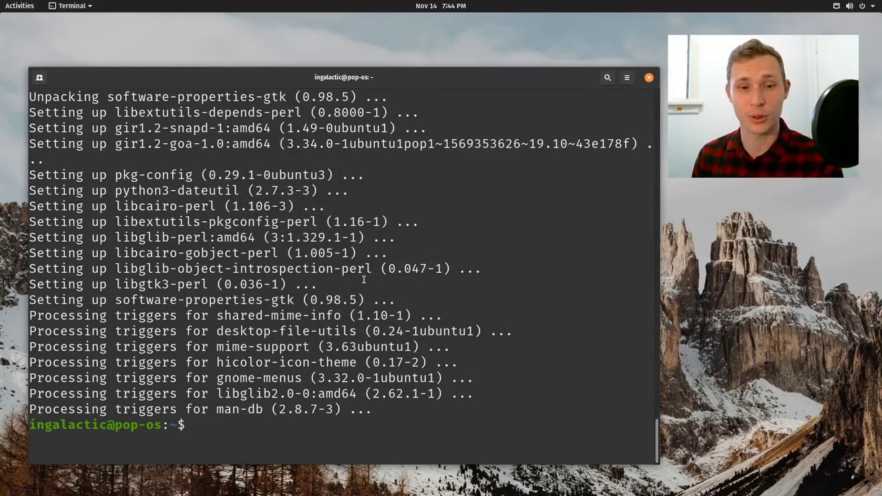
pyautogui.press('Up')
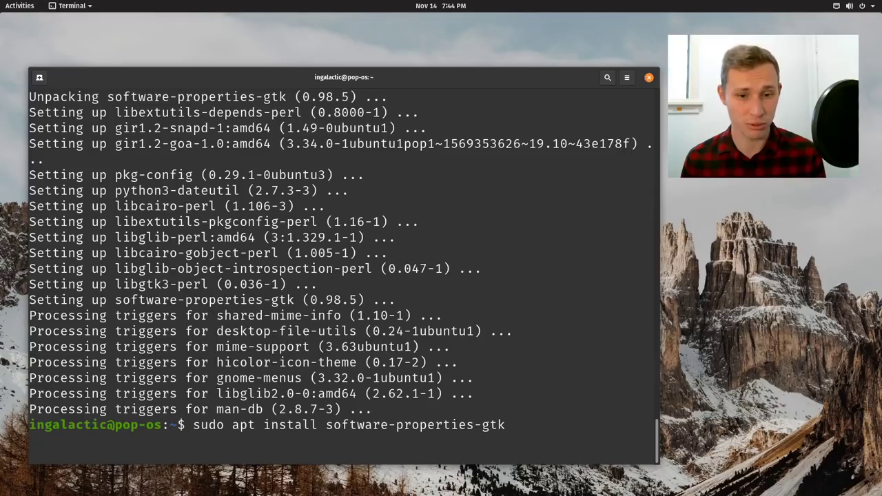
pyautogui.press('Up')
pyautogui.press('Up')
pyautogui.press('Up')
pyautogui.press('Up')
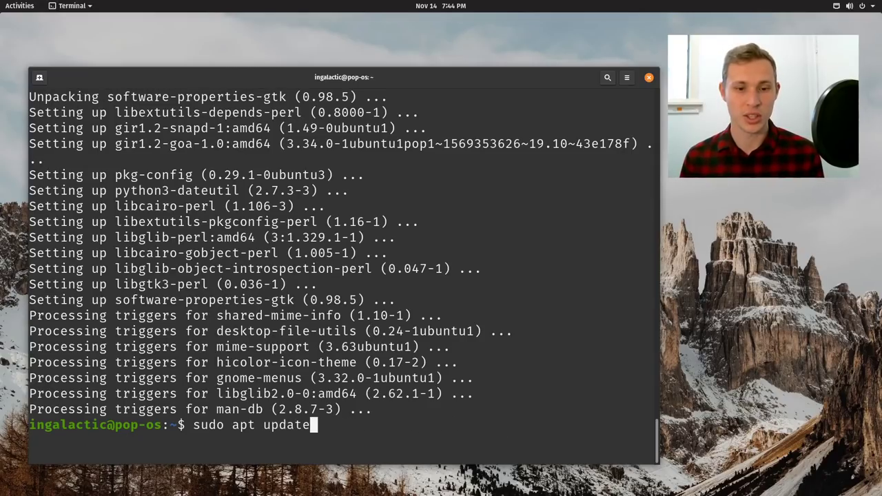
pyautogui.press('Up')
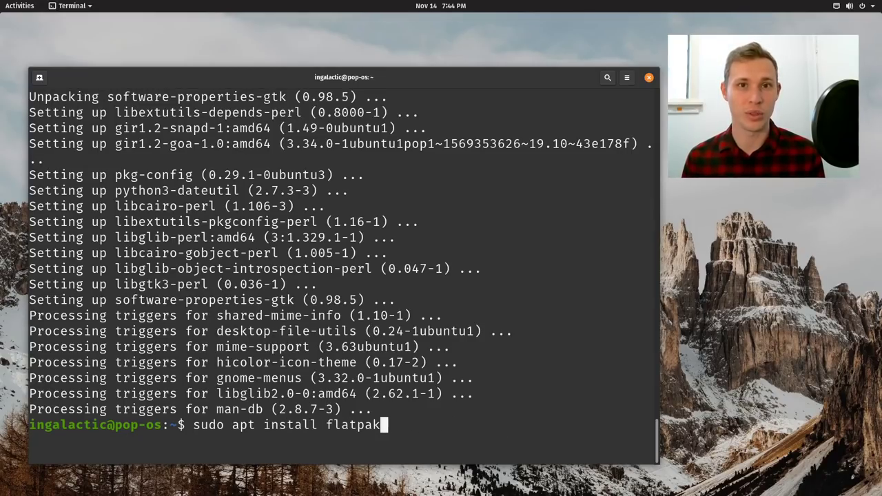
pyautogui.press('Down')
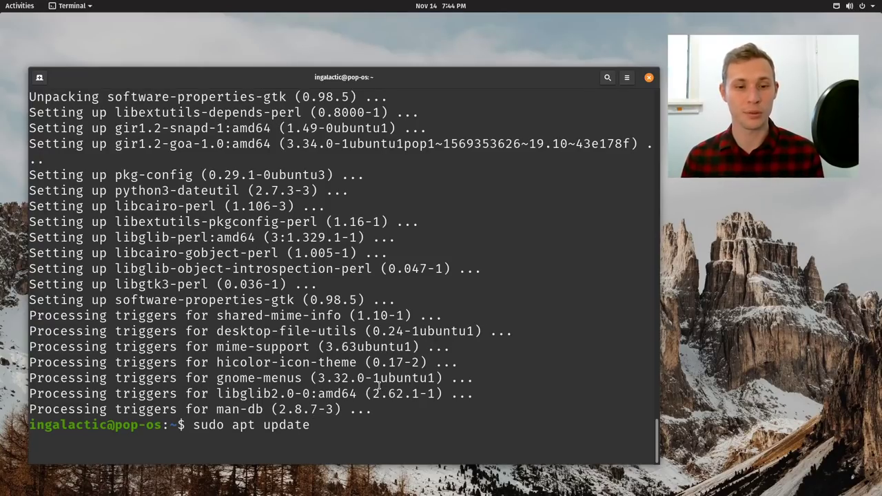
pyautogui.press('Up')
pyautogui.press('BackSpace')
pyautogui.press('BackSpace')
pyautogui.press('BackSpace')
pyautogui.press('BackSpace')
pyautogui.press('BackSpace')
pyautogui.press('BackSpace')
pyautogui.press('BackSpace')
pyautogui.press('BackSpace')
pyautogui.press('BackSpace')
pyautogui.press('BackSpace')
pyautogui.press('BackSpace')
pyautogui.press('BackSpace')
pyautogui.press('BackSpace')
pyautogui.press('BackSpace')
pyautogui.press('BackSpace')
pyautogui.press('BackSpace')
pyautogui.press('BackSpace')
pyautogui.press('BackSpace')
pyautogui.press('BackSpace')
pyautogui.press('BackSpace')
pyautogui.press('BackSpace')
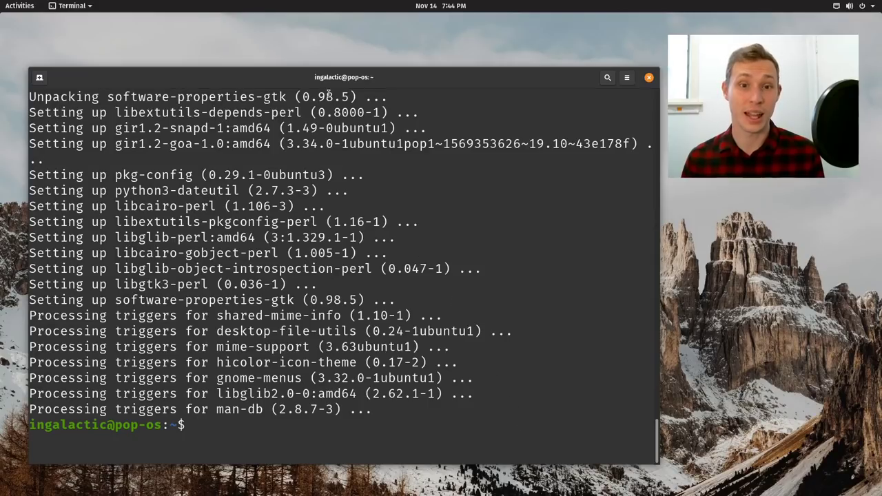
# Open Firefox, search the web for flathub and go to Flatpak's Pop!_OS quick setup page
pyautogui.moveTo(289, 81); pyautogui.dragTo(290, 63)
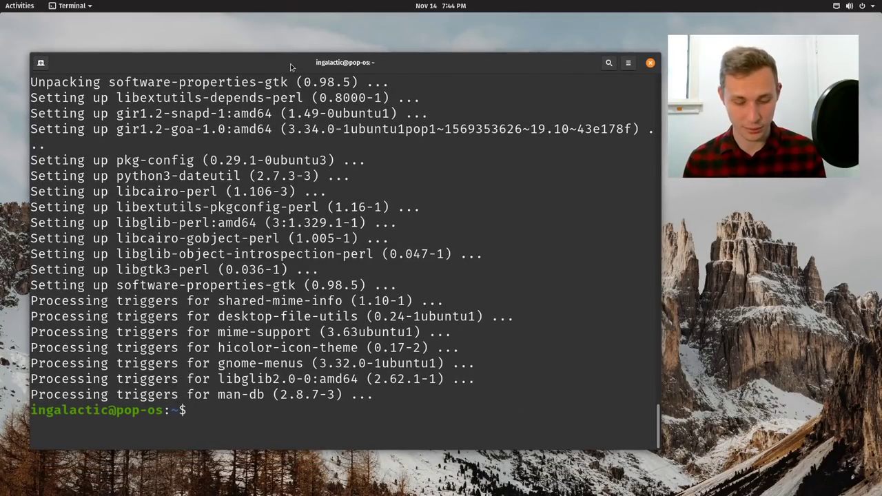
pyautogui.press('super')
pyautogui.write('fir')
pyautogui.press('Return')
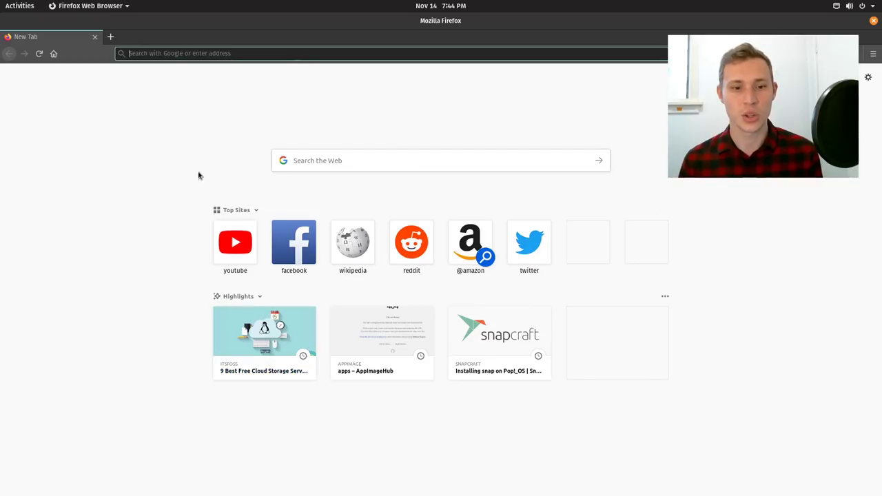
pyautogui.write('flathub')
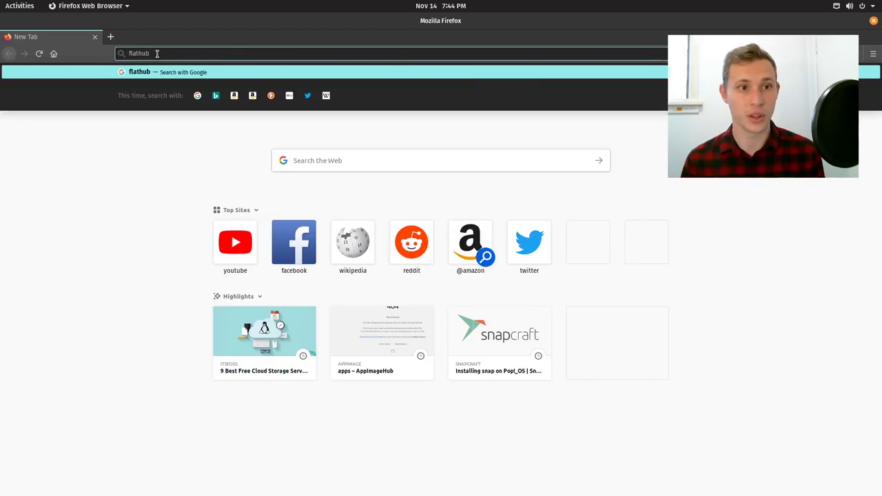
pyautogui.click(169, 72)
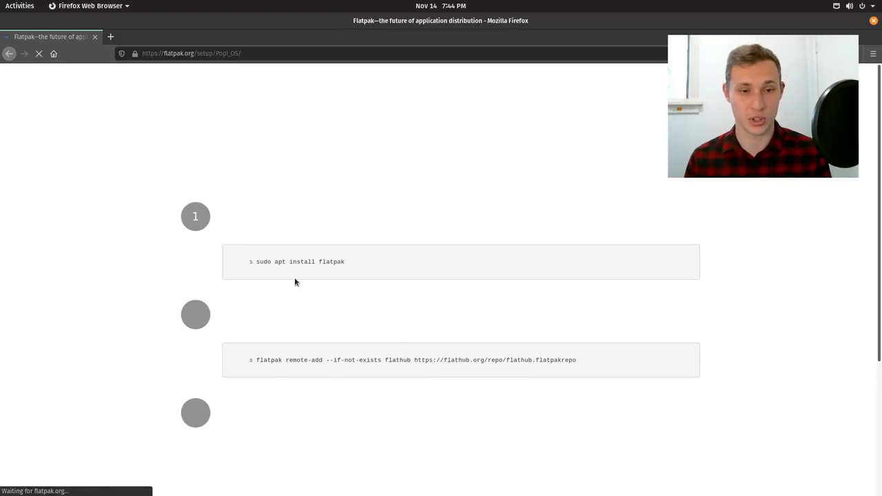
# Copy the flatpak remote-add command for the Flathub repository from the setup page, without the leading dollar sign
pyautogui.tripleClick(392, 361)
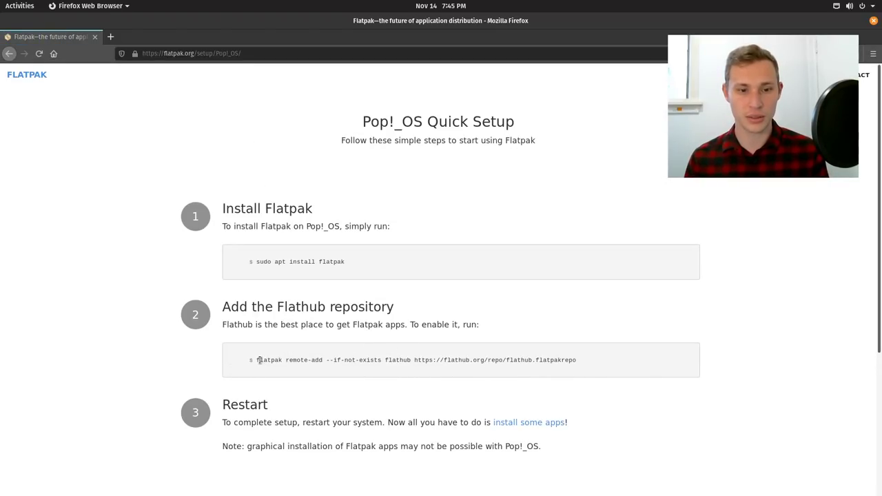
pyautogui.moveTo(260, 360); pyautogui.dragTo(228, 361)
pyautogui.moveTo(406, 361); pyautogui.dragTo(259, 360)
pyautogui.press('super+c')
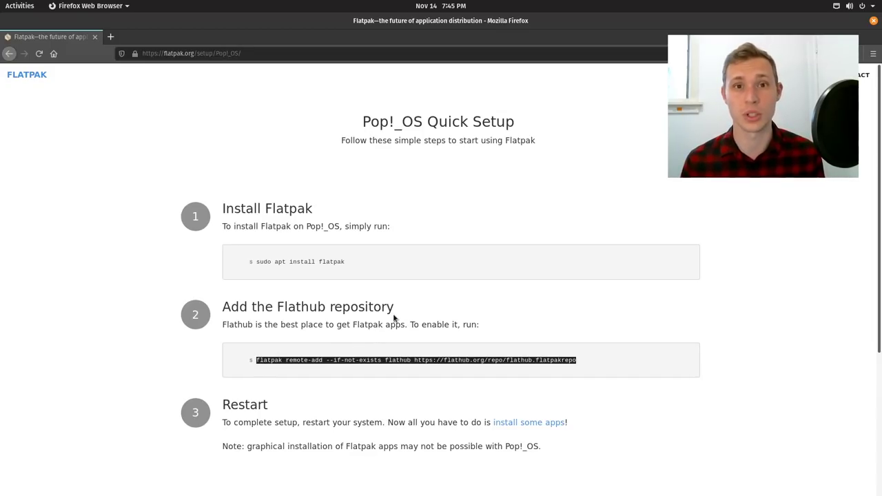
# Switch to the terminal, run the copied flatpak remote-add command for Flathub and authenticate with the account password
pyautogui.hotkey('alt', 'Tab')
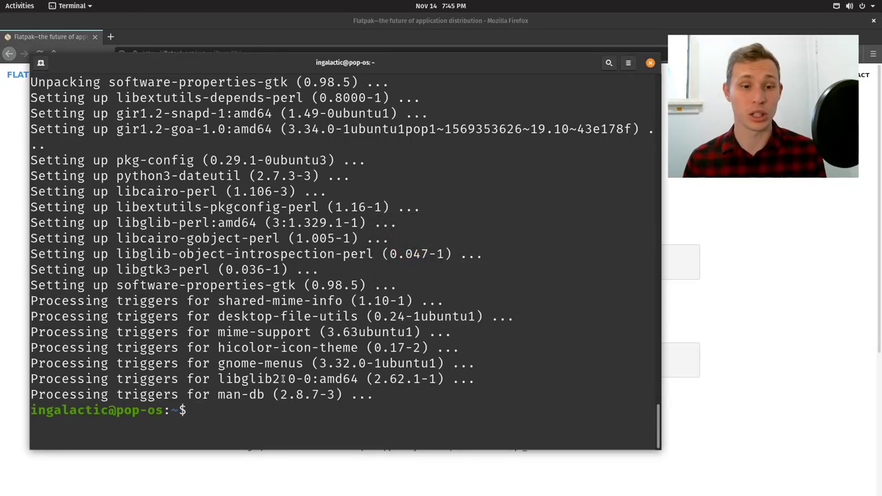
pyautogui.middleClick(217, 411)
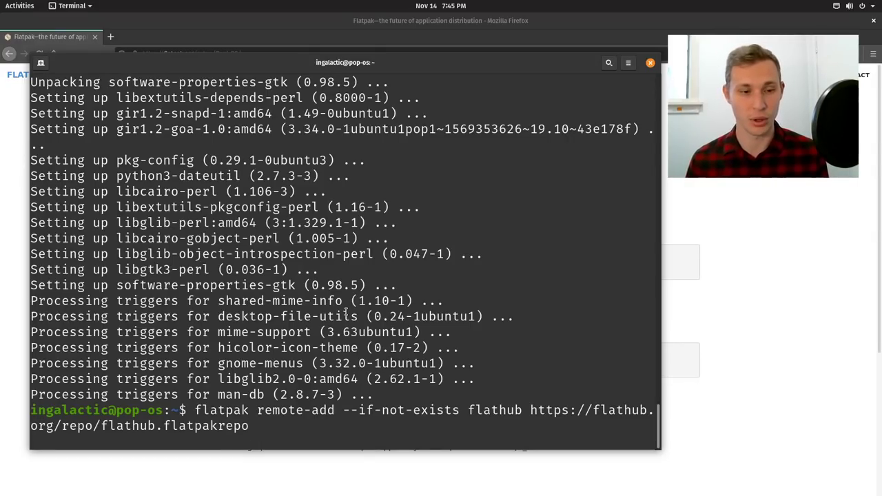
pyautogui.press('Return')
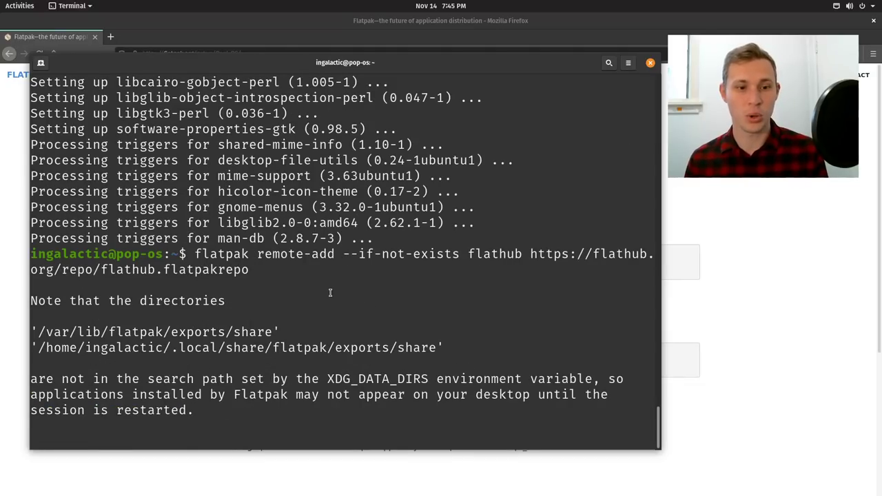
pyautogui.write('********')
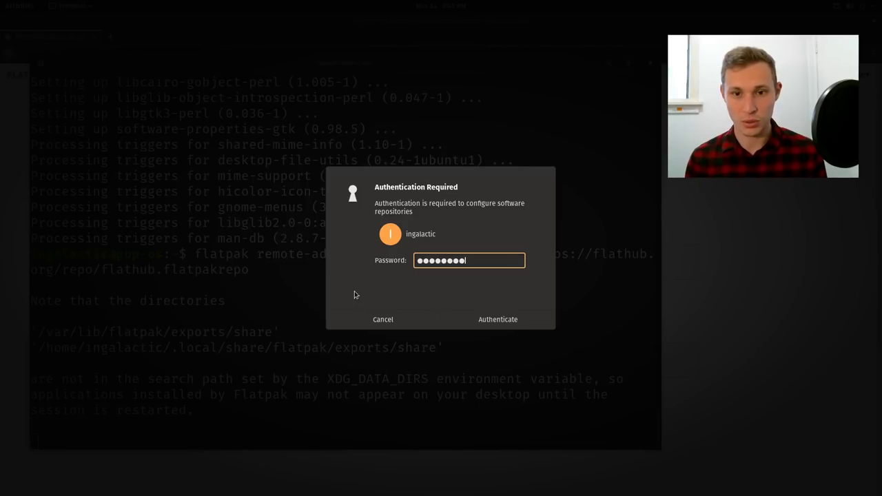
pyautogui.press('Return')
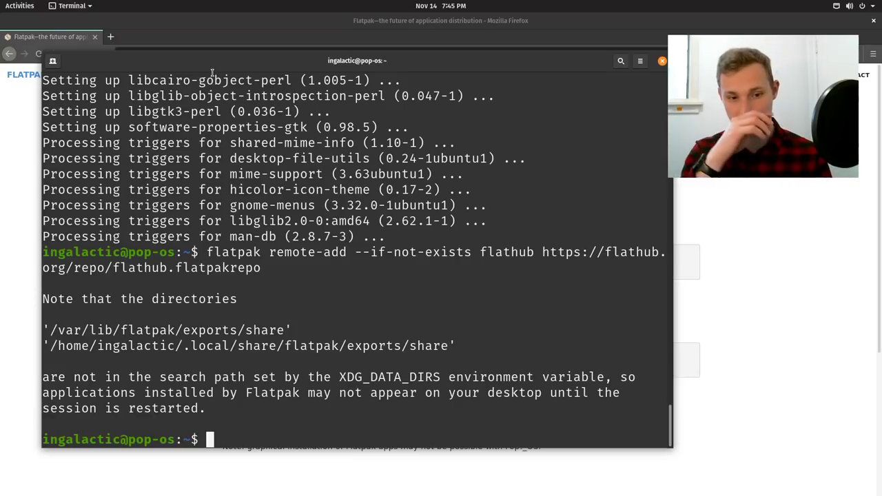
# Install the snap daemon with sudo apt install snapd and shift the terminal window slightly
pyautogui.write('sudo')
pyautogui.write(' s')
pyautogui.write('pt ')
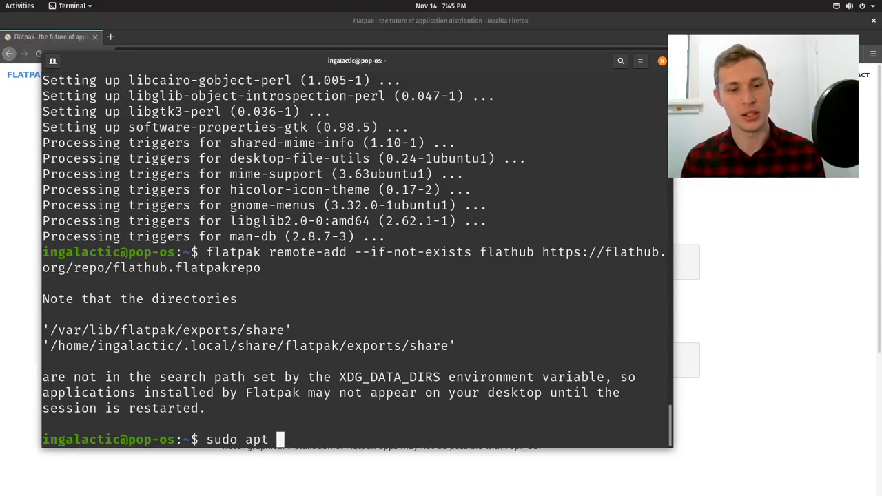
pyautogui.write('install snapd')
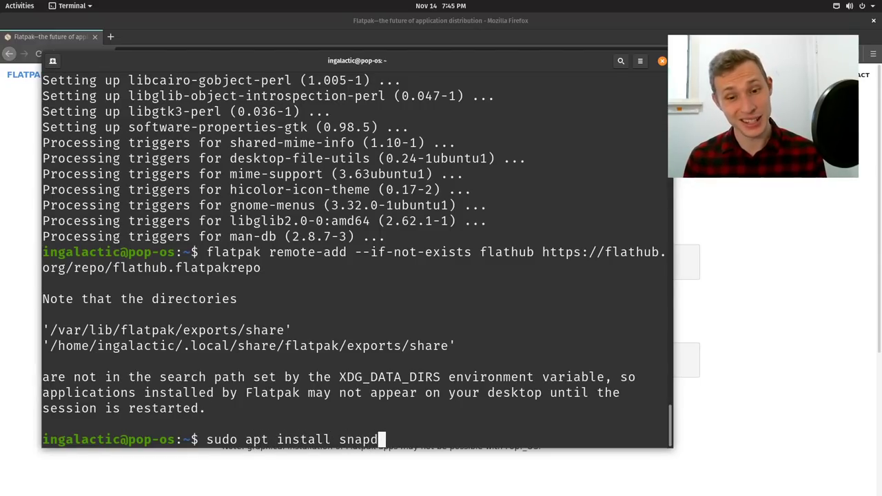
pyautogui.press('Return')
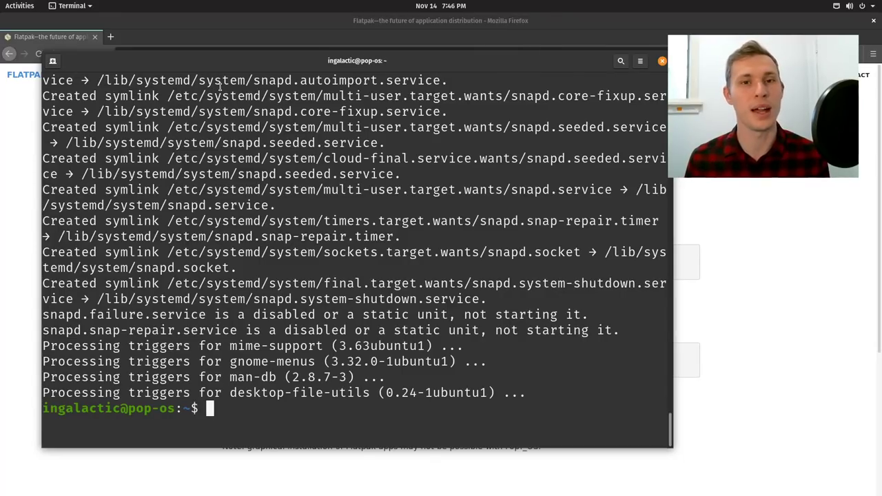
pyautogui.moveTo(243, 62)
pyautogui.mouseDown()
pyautogui.moveTo(263, 57)
pyautogui.moveTo(248, 66)
pyautogui.moveTo(255, 66)
pyautogui.mouseUp()
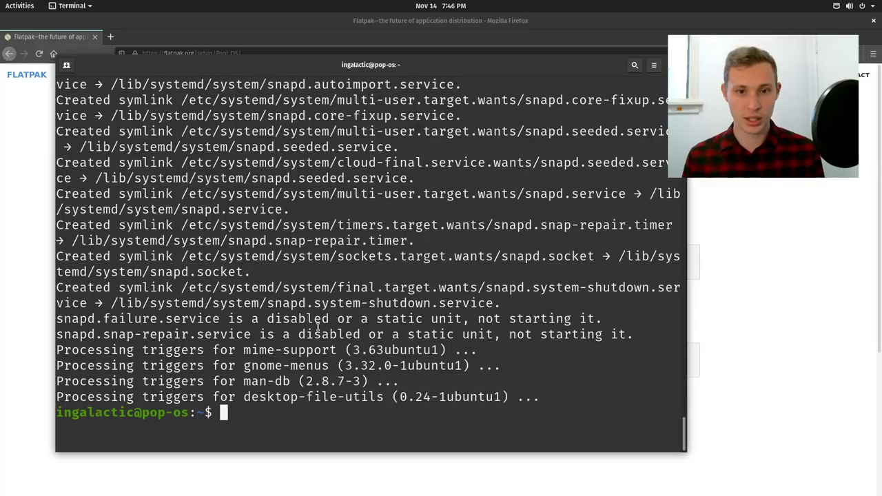
# Switch to Firefox and examine the Flathub repository and Restart instructions on the Pop!_OS setup page with enlarged text
pyautogui.click(355, 28)
pyautogui.scroll(-5, 285, 181)
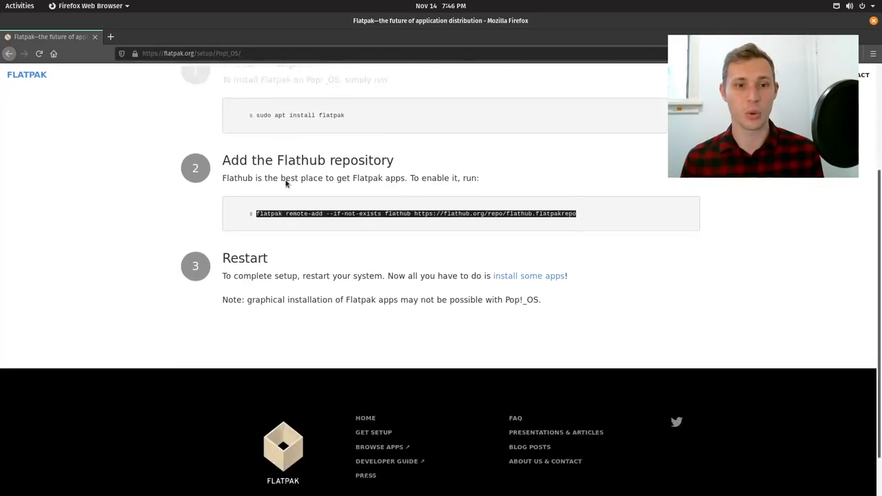
pyautogui.hotkey('ctrl', '+')
pyautogui.hotkey('ctrl', '+')
pyautogui.hotkey('ctrl', '+')
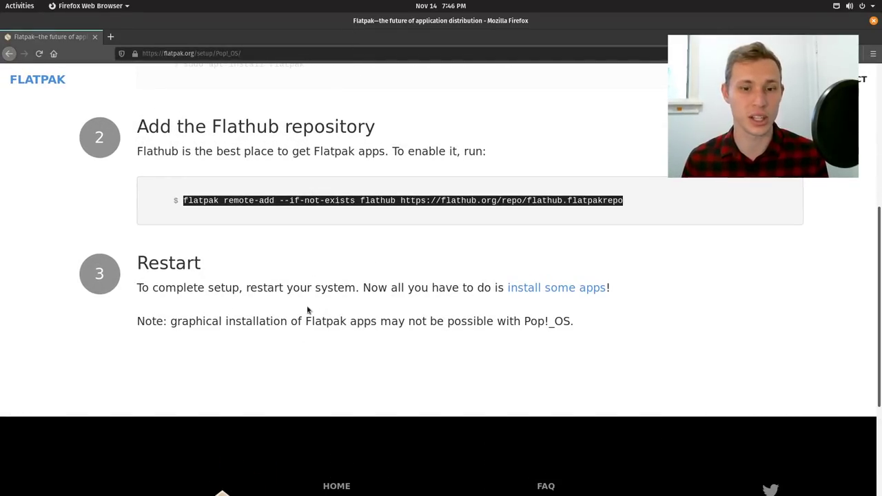
pyautogui.hotkey('ctrl', '+')
pyautogui.hotkey('ctrl', '+')
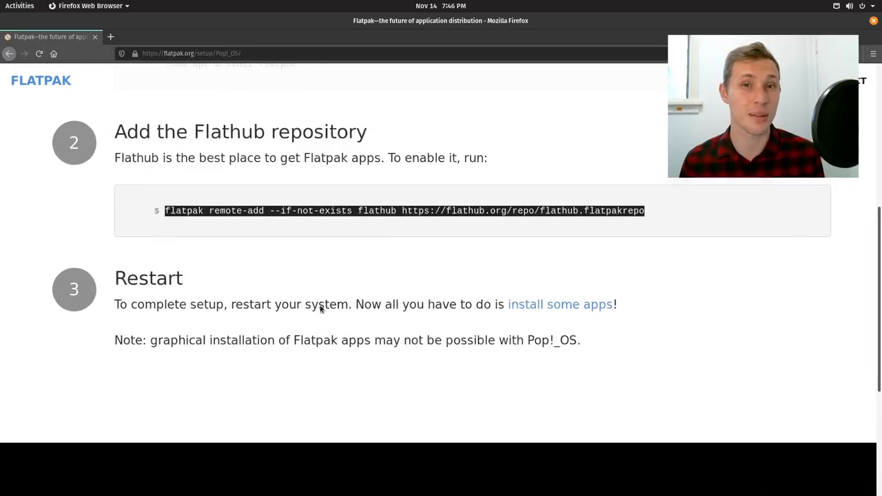
pyautogui.hotkey('ctrl', '-')
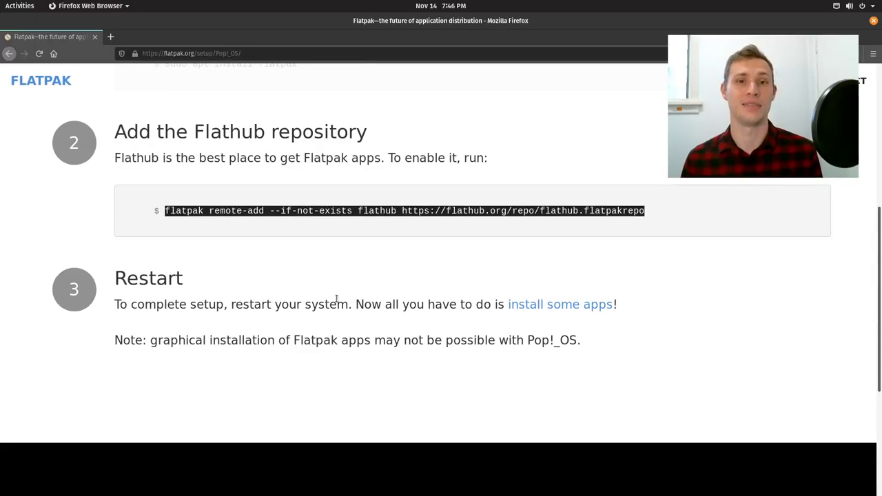
pyautogui.hotkey('ctrl', '-')
pyautogui.hotkey('ctrl', '-')
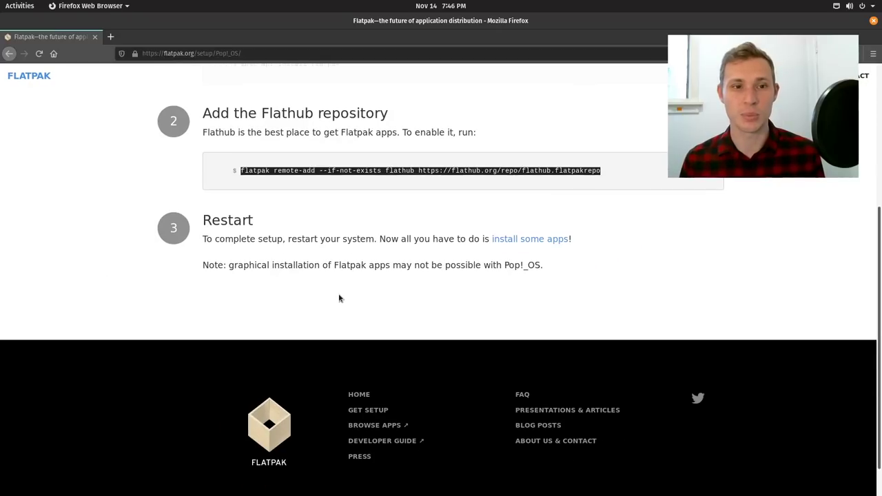
pyautogui.hotkey('ctrl', '+')
pyautogui.scroll(5, 339, 298)
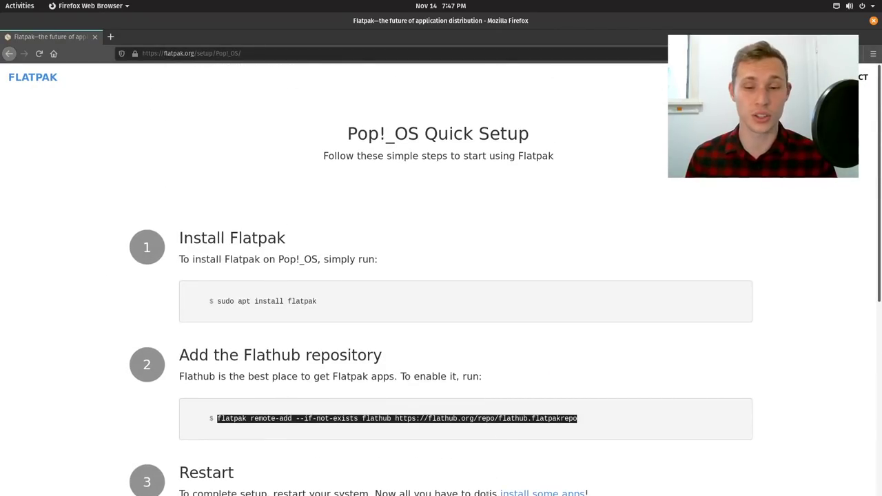
# Open Pop!_Shop, look through the Pop!_Picks and categories on its home page, and close it
pyautogui.press('super')
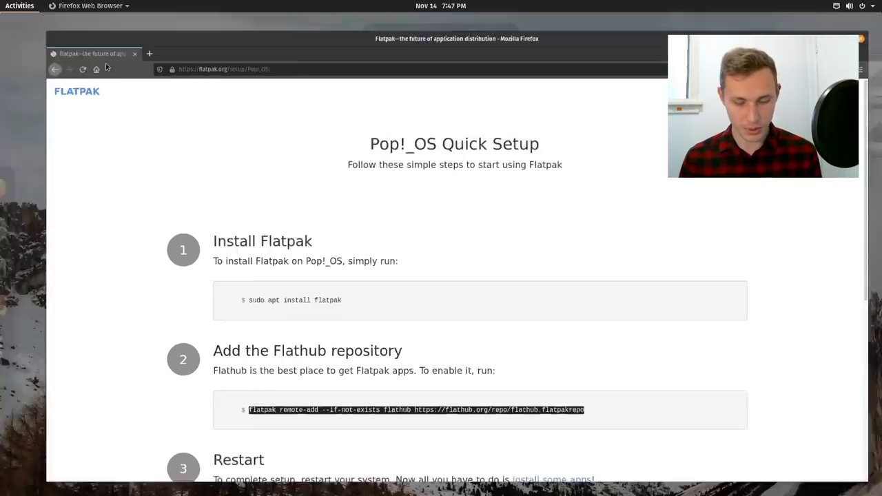
pyautogui.write('inst')
pyautogui.press('Return')
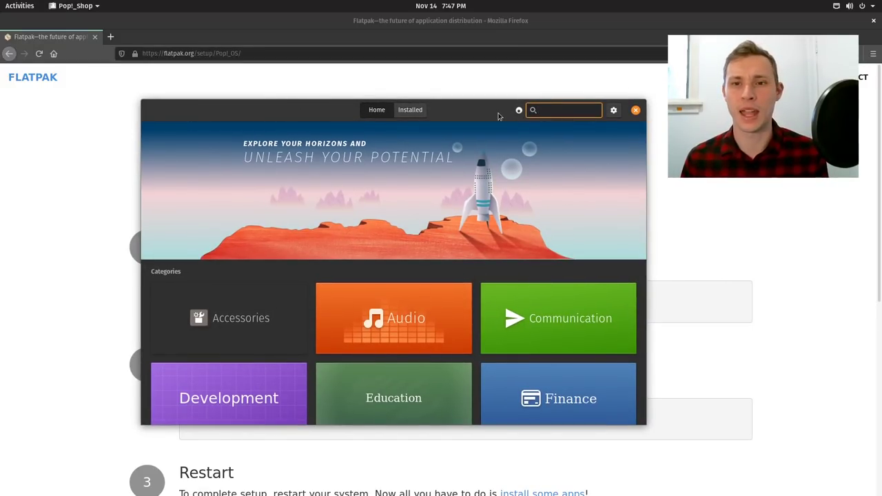
pyautogui.moveTo(497, 114); pyautogui.dragTo(488, 113)
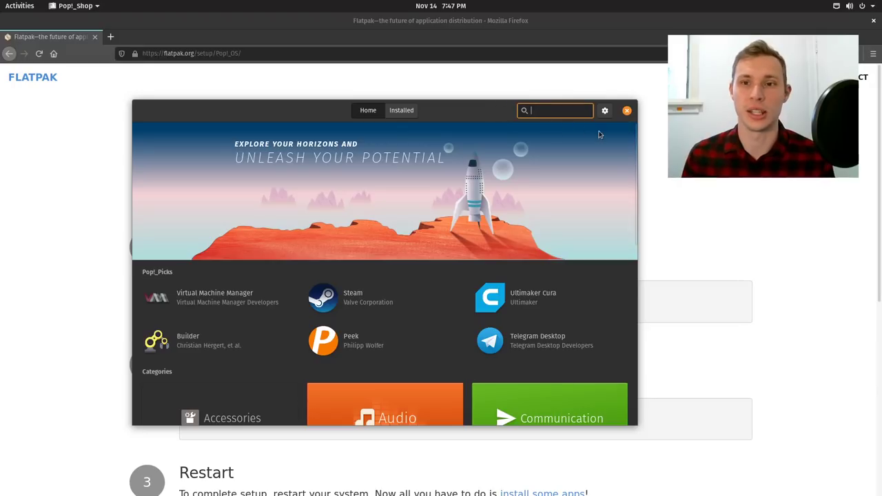
pyautogui.scroll(-2, 337, 302)
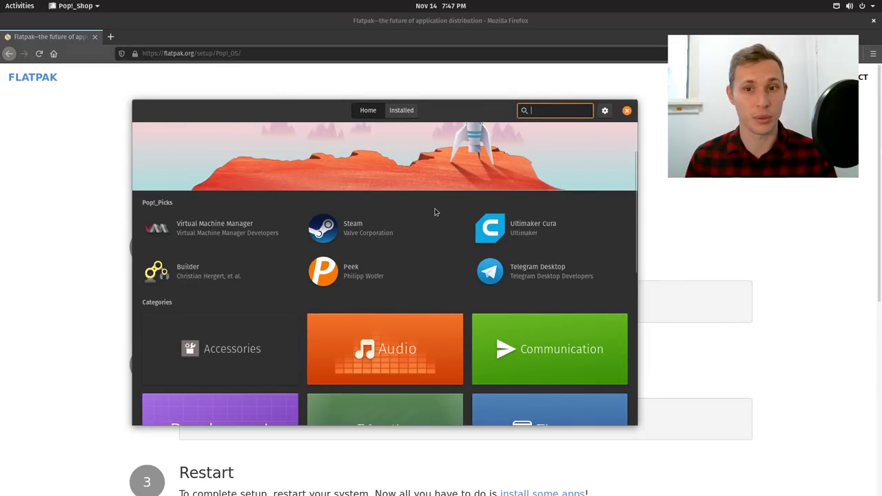
pyautogui.scroll(2, 439, 204)
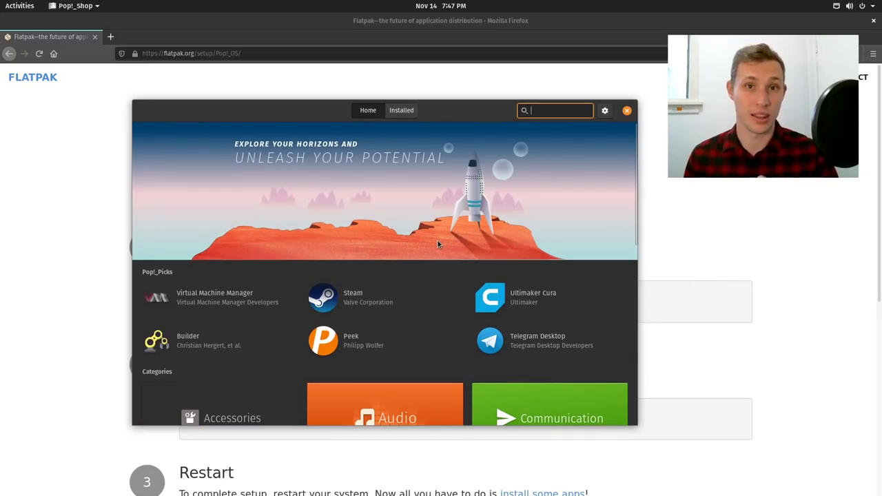
pyautogui.click(626, 110)
# Switch to the terminal and install the Snap Store with sudo snap install snap-store
pyautogui.hotkey('alt', 'Tab')
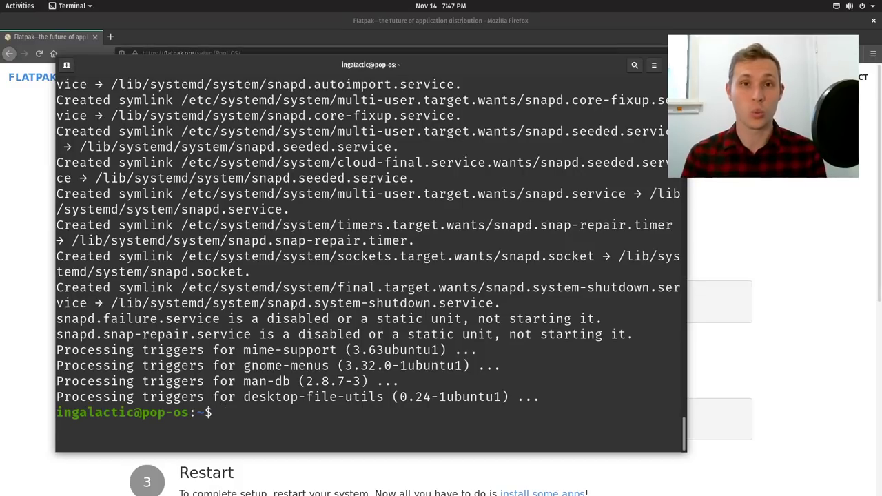
pyautogui.write('sudo ')
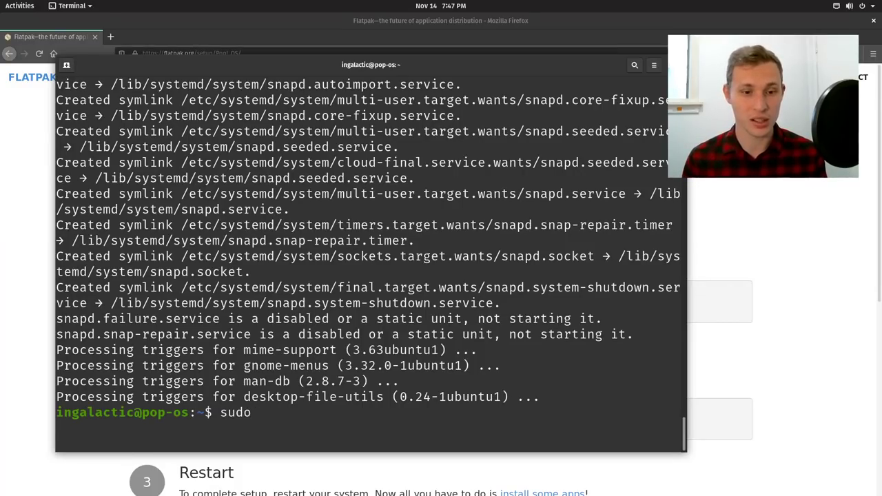
pyautogui.write('snap')
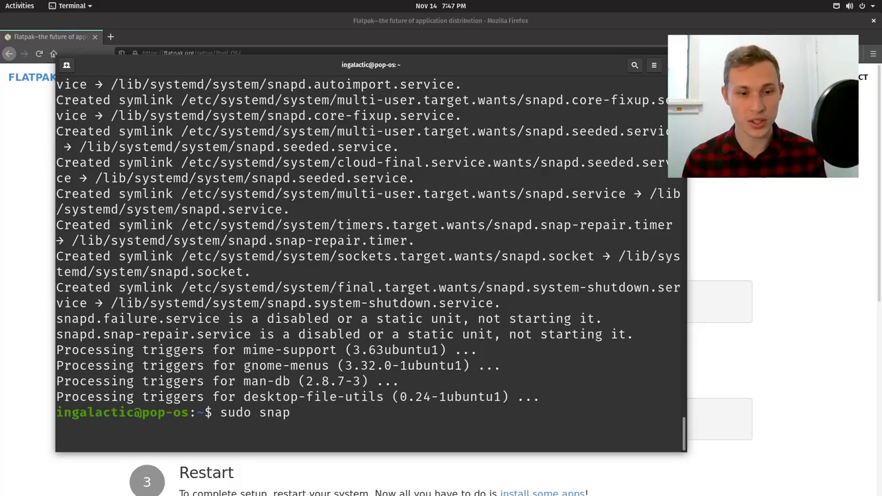
pyautogui.write(' inst')
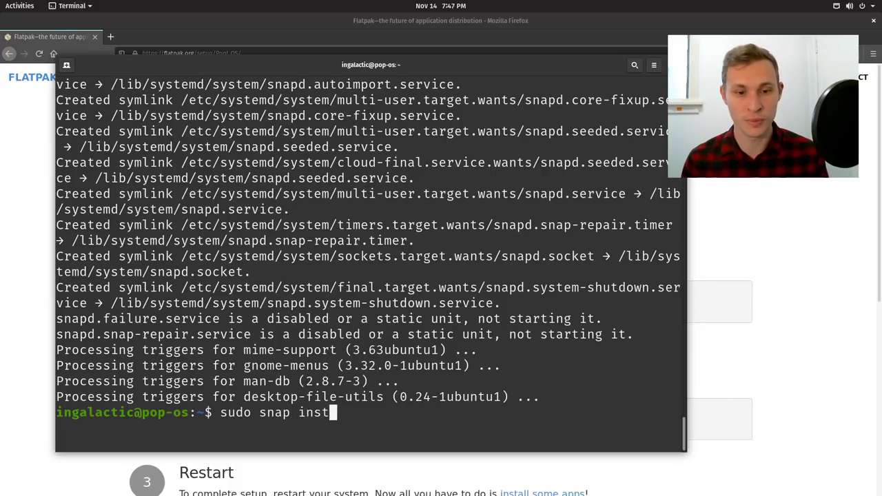
pyautogui.write('all snap-store')
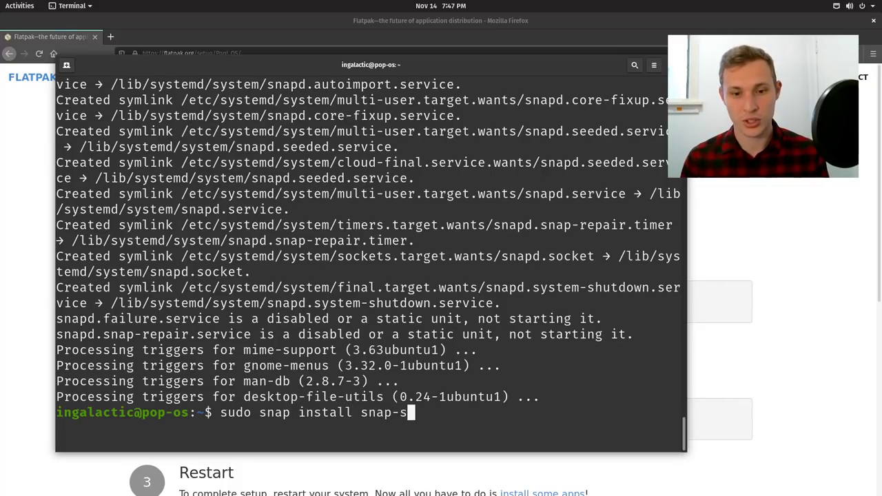
pyautogui.press('Return')
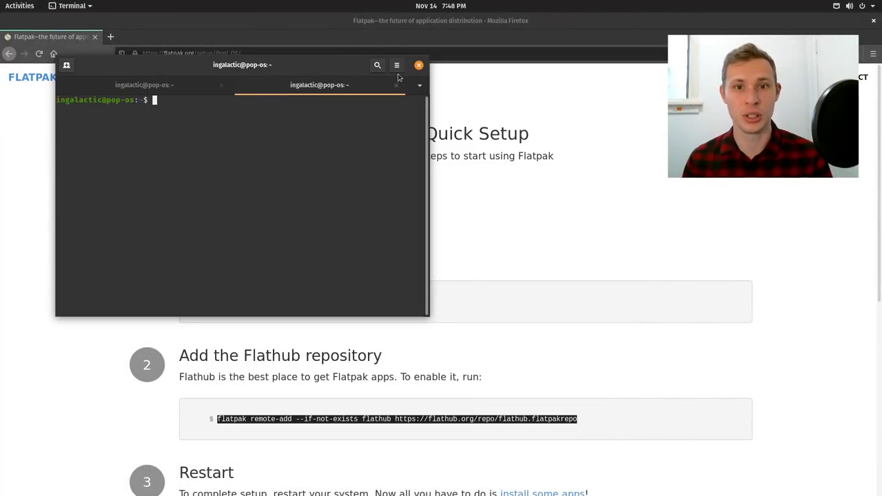
# Enlarge the text of the new terminal tab by three zoom levels and begin a sudo command
pyautogui.click(396, 64)
pyautogui.click(407, 93)
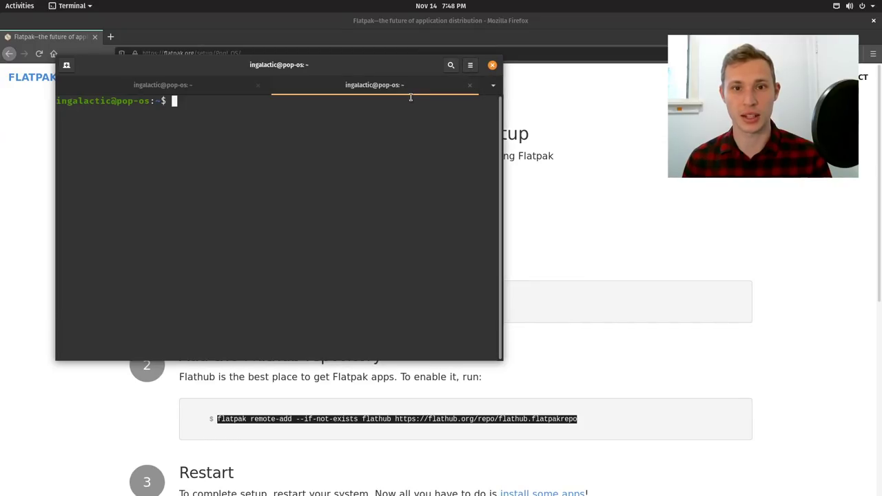
pyautogui.click(470, 64)
pyautogui.click(478, 95)
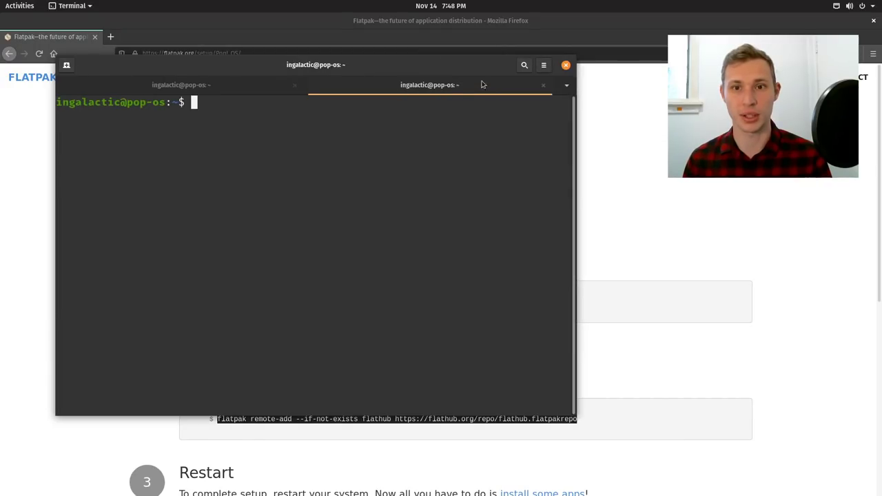
pyautogui.click(543, 64)
pyautogui.click(555, 95)
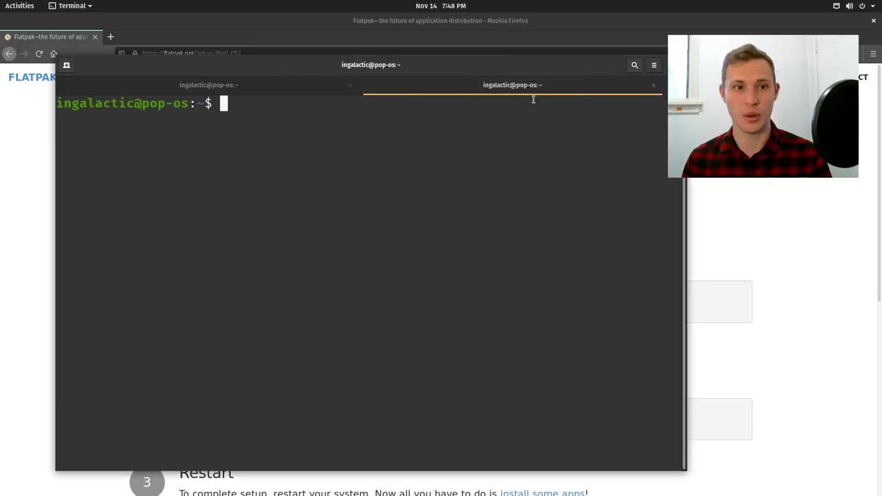
pyautogui.write('sudo')
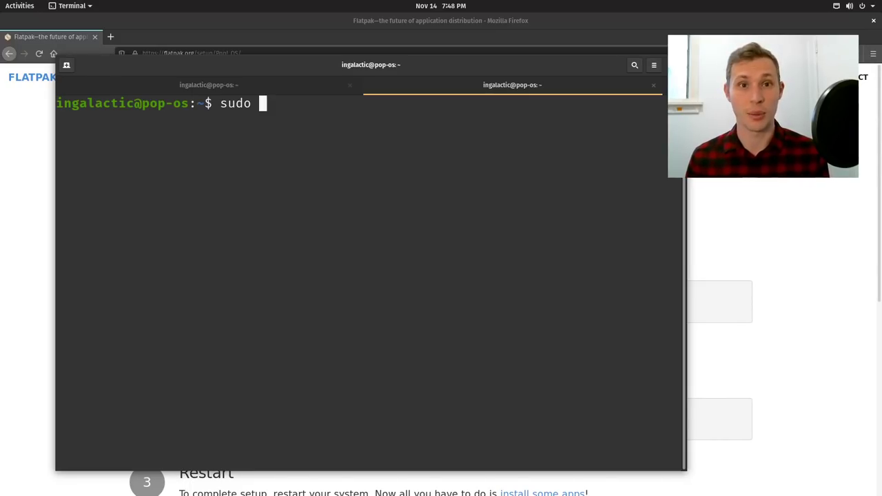
# Look through the installed applications, open the Office folder and return to the terminal
pyautogui.press('super')
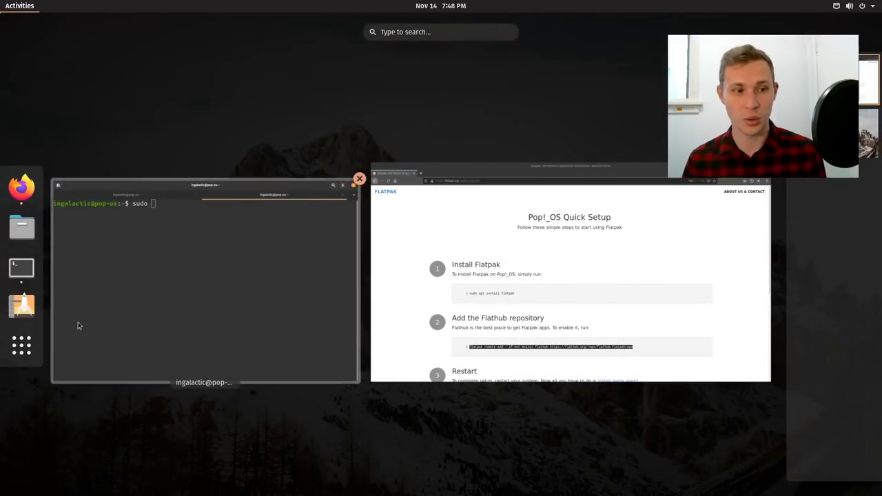
pyautogui.click(11, 359)
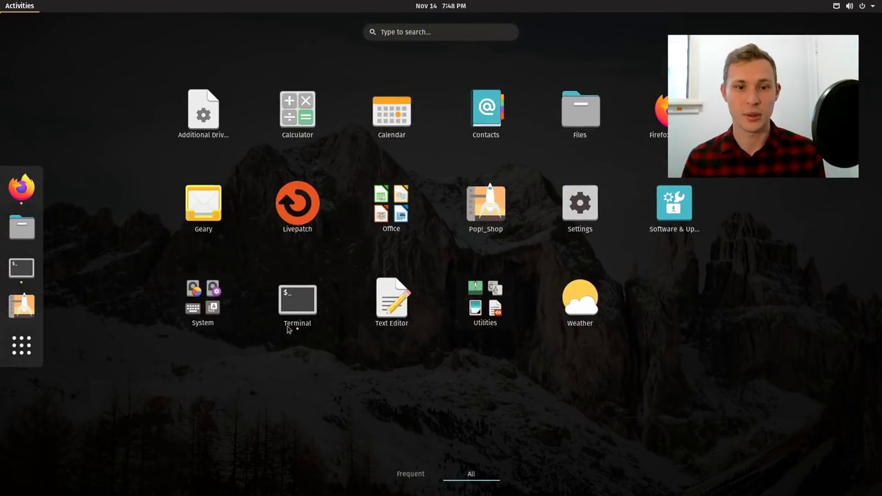
pyautogui.click(391, 207)
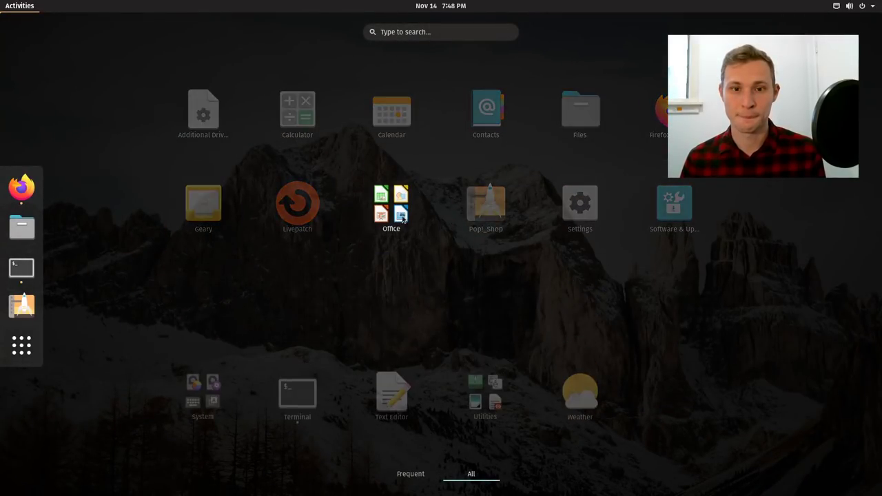
pyautogui.click(71, 216)
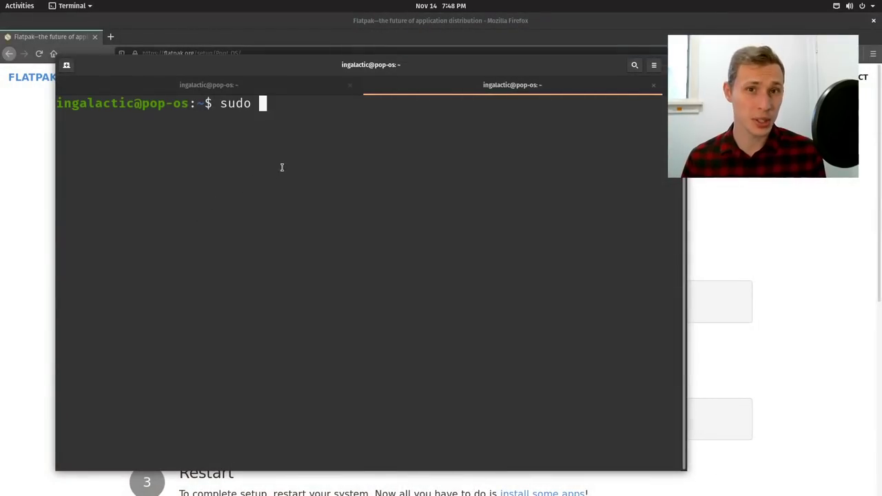
# Try to install the Microsoft core fonts with sudo apt install ttf-mscorefonts
pyautogui.write('sudo')
pyautogui.press('BackSpace')
pyautogui.press('BackSpace')
pyautogui.press('BackSpace')
pyautogui.press('BackSpace')
pyautogui.press('BackSpace')
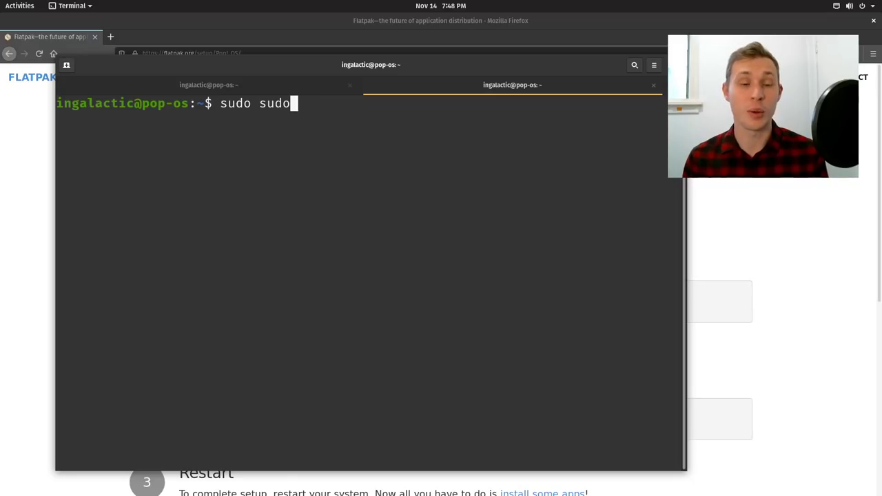
pyautogui.write('apt ')
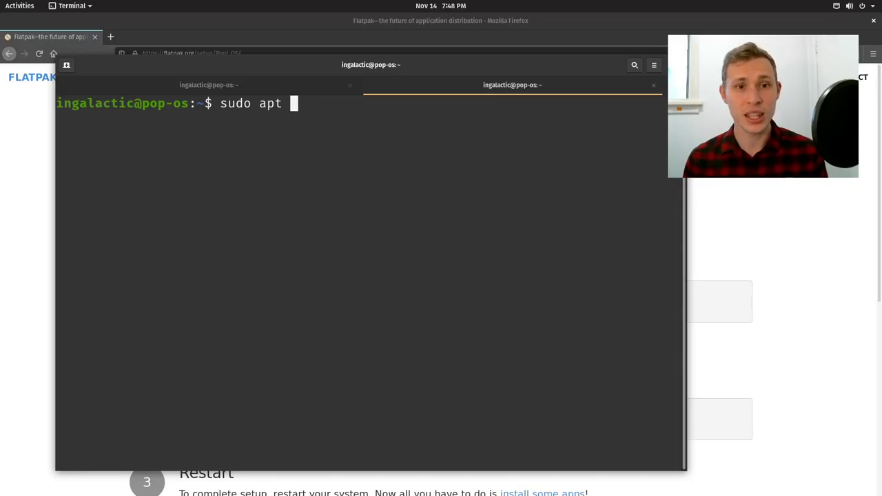
pyautogui.write('install ttf-mscorefonts')
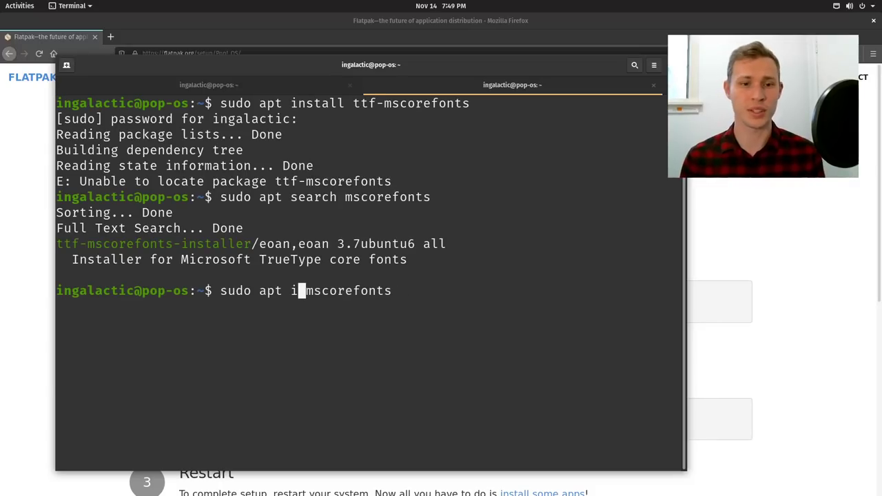
# Rewrite the recalled apt search command as an install command for the ttf-mscorefonts-installer package
pyautogui.press('BackSpace')
pyautogui.write('ints')
pyautogui.press('BackSpace')
pyautogui.write('all ')
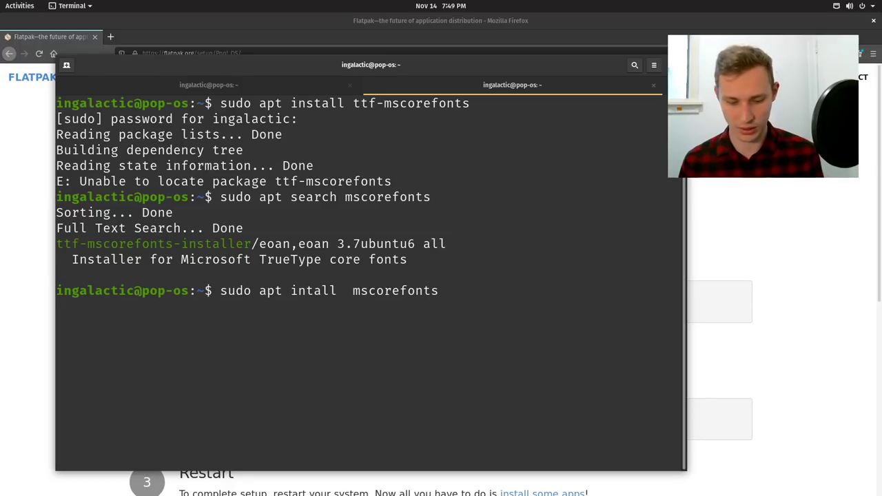
pyautogui.write('ttf-')
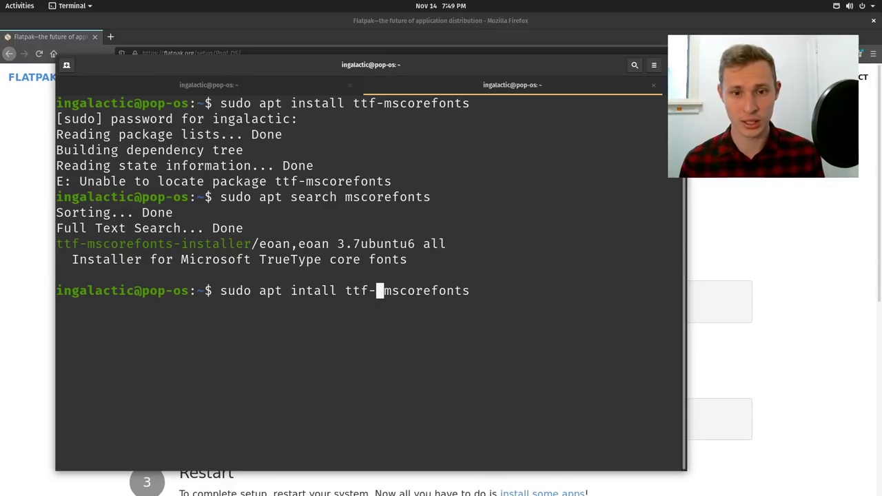
pyautogui.press('Right')
pyautogui.press('Right')
pyautogui.press('Right')
pyautogui.press('Right')
pyautogui.press('Left')
pyautogui.press('Left')
pyautogui.press('Left')
pyautogui.press('Left')
pyautogui.press('BackSpace')
pyautogui.press('Right')
pyautogui.press('Right')
pyautogui.press('Right')
pyautogui.press('Right')
pyautogui.press('Right')
pyautogui.press('Right')
pyautogui.press('Right')
pyautogui.press('Right')
pyautogui.press('Right')
pyautogui.press('Right')
pyautogui.press('Right')
pyautogui.write('-i')
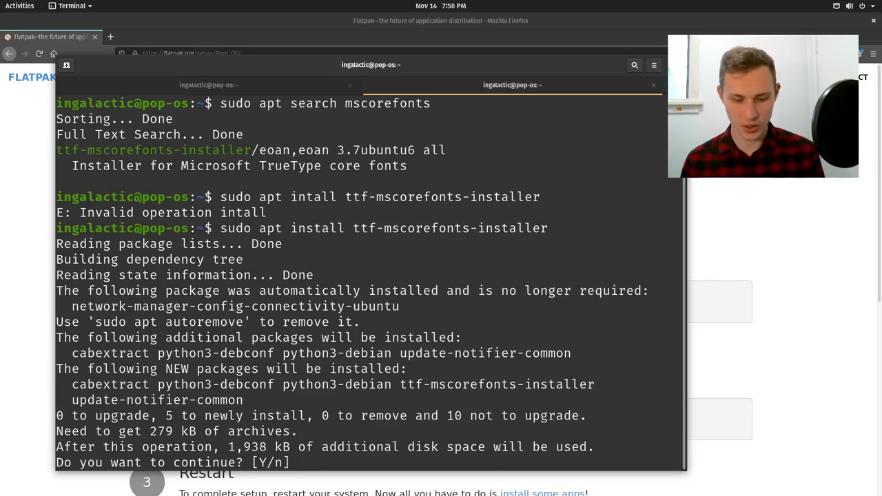
# Confirm the ttf-mscorefonts-installer installation with its EULA license terms, and check the snap-store installation in the first terminal tab
pyautogui.write('y')
pyautogui.press('Return')
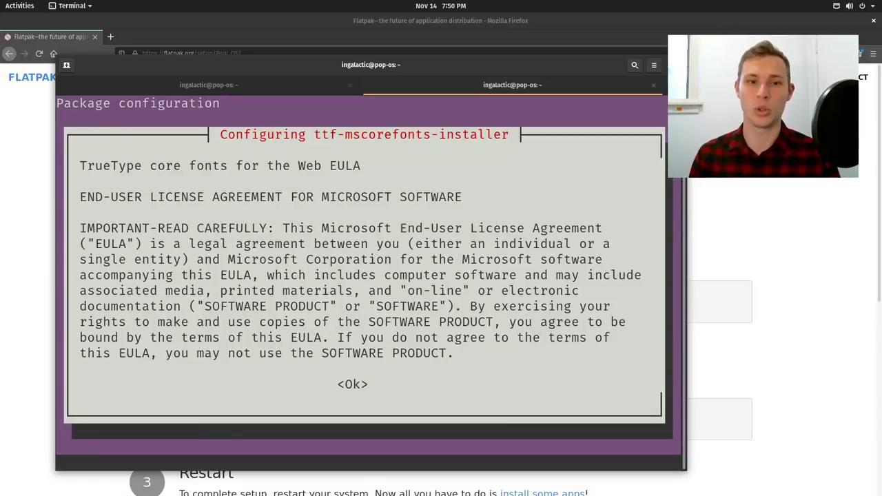
pyautogui.press('Tab')
pyautogui.press('Return')
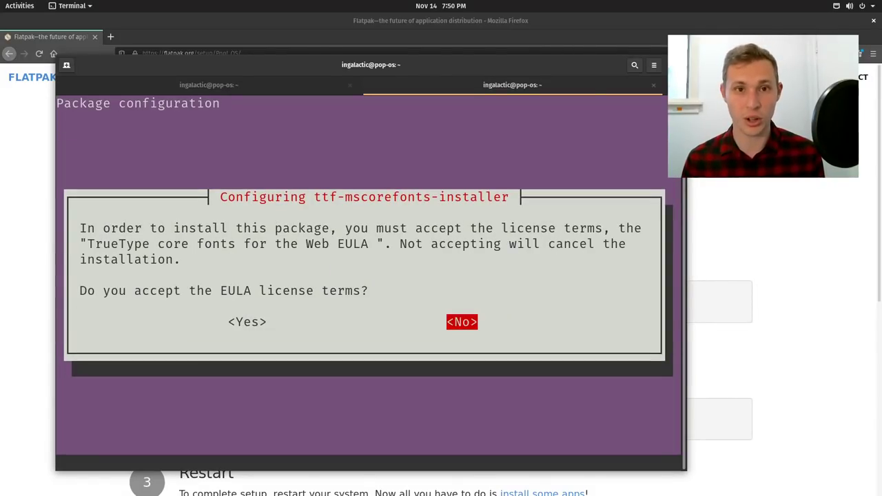
pyautogui.press('Tab')
pyautogui.press('Return')
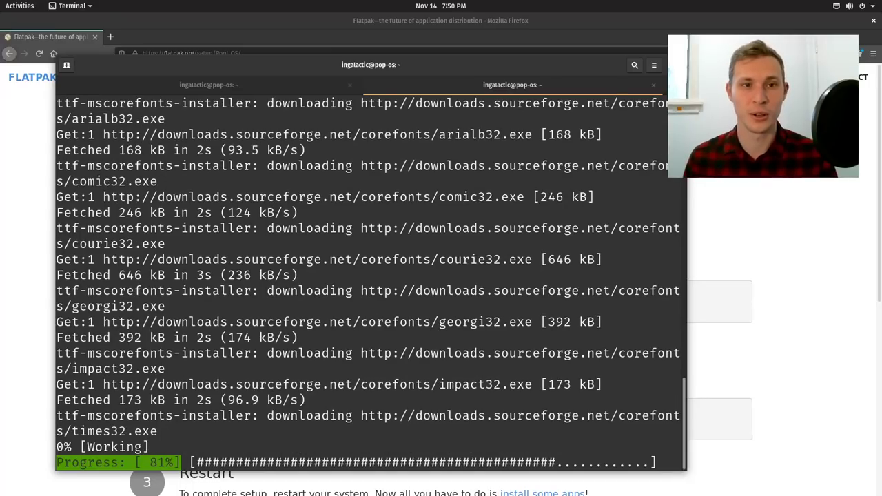
pyautogui.hotkey('ctrl', 'pageup')
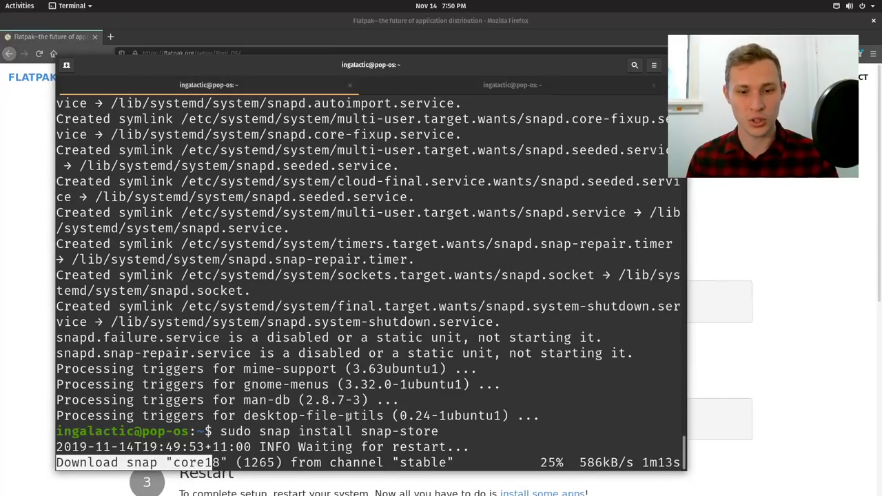
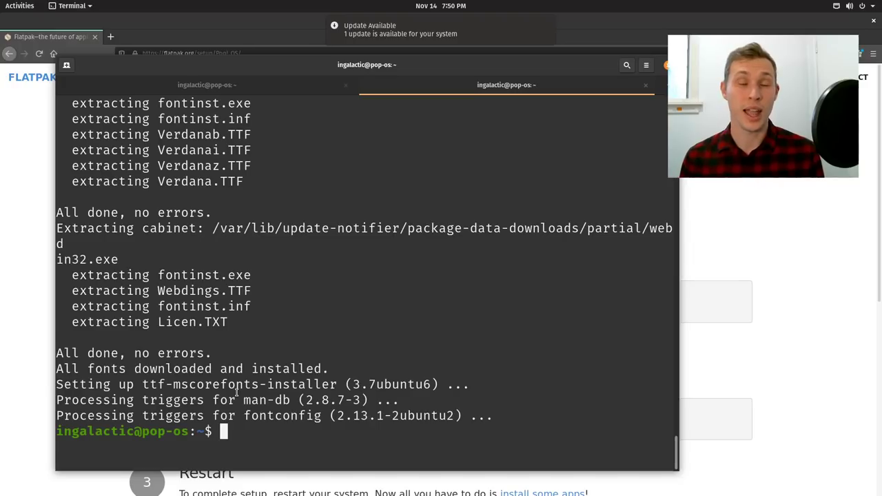
# Switch to Firefox and search the web for "kdenlive appimage" in a new browser tab
pyautogui.click(111, 36)
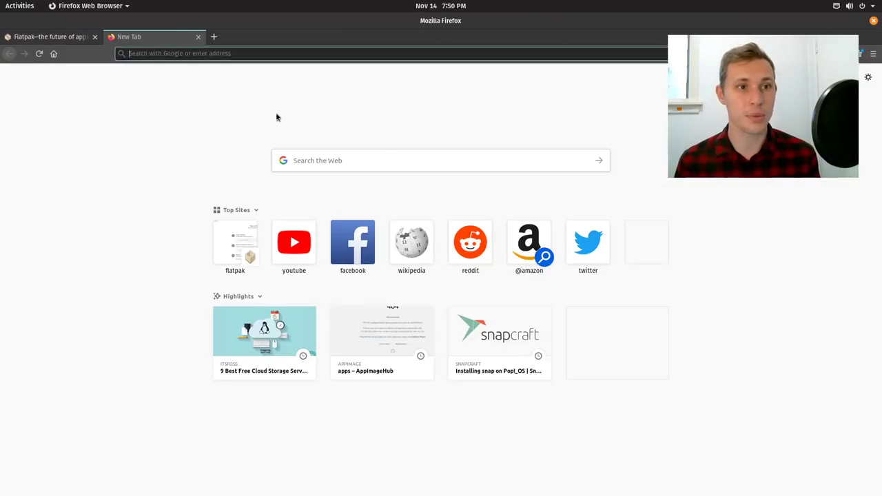
pyautogui.write('kdenlive')
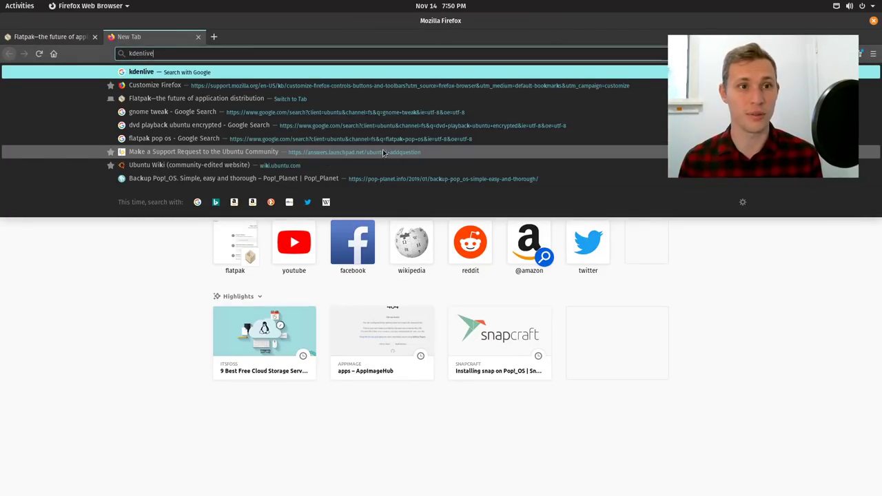
pyautogui.write(' appimage')
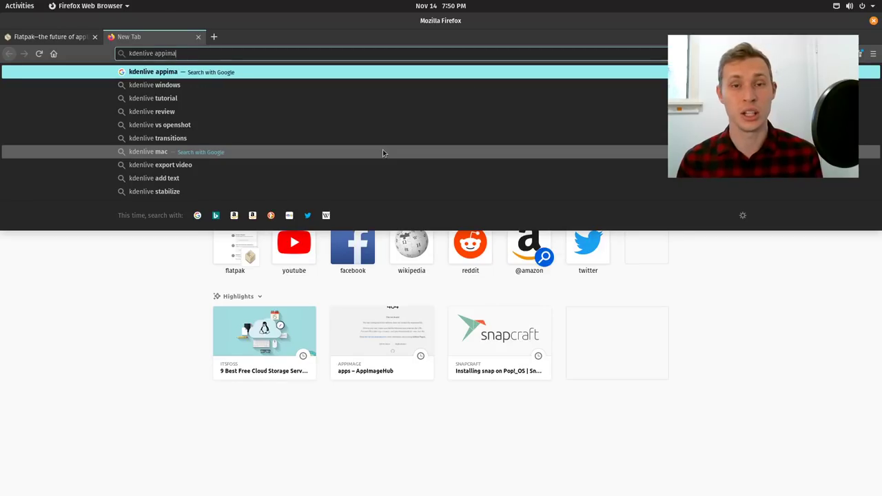
pyautogui.press('Return')
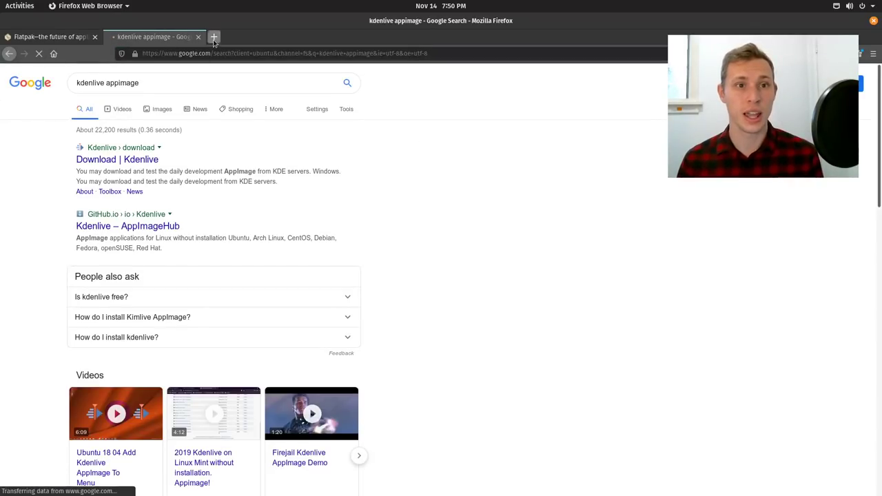
# Search the web for "appimage hub" in another new browser tab
pyautogui.click(213, 37)
pyautogui.write('appimag')
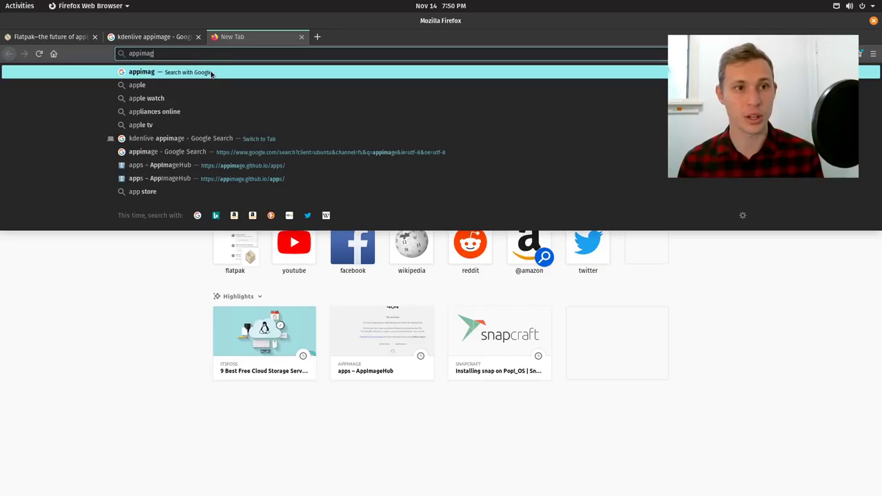
pyautogui.write('e ')
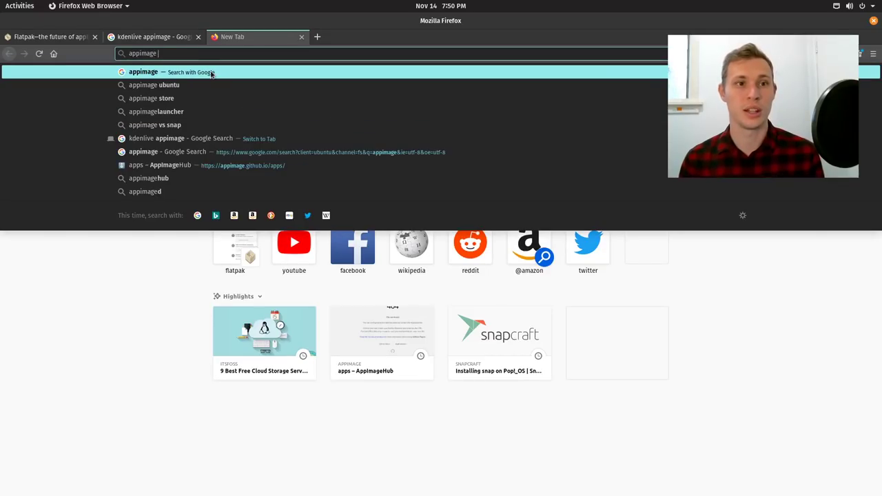
pyautogui.write('hub')
pyautogui.press('Return')
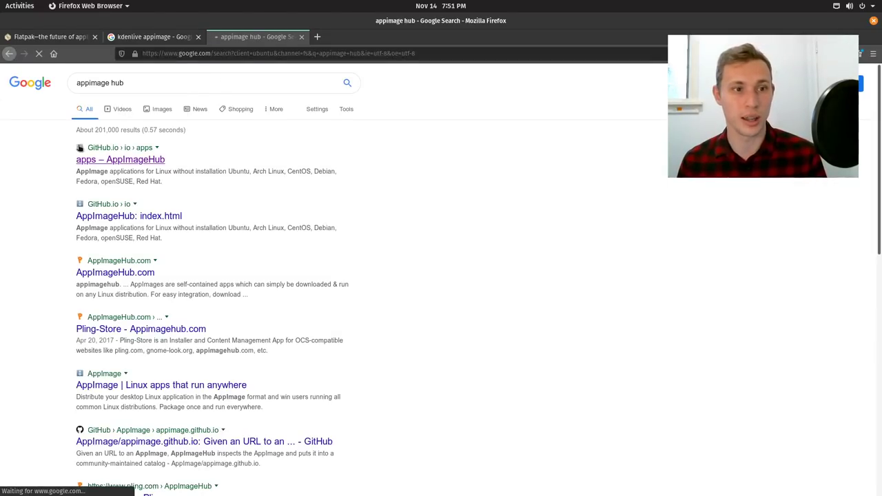
# Open the "apps – AppImageHub" result in its own browser tab and look through the list of AppImage applications
pyautogui.middleClick(90, 161)
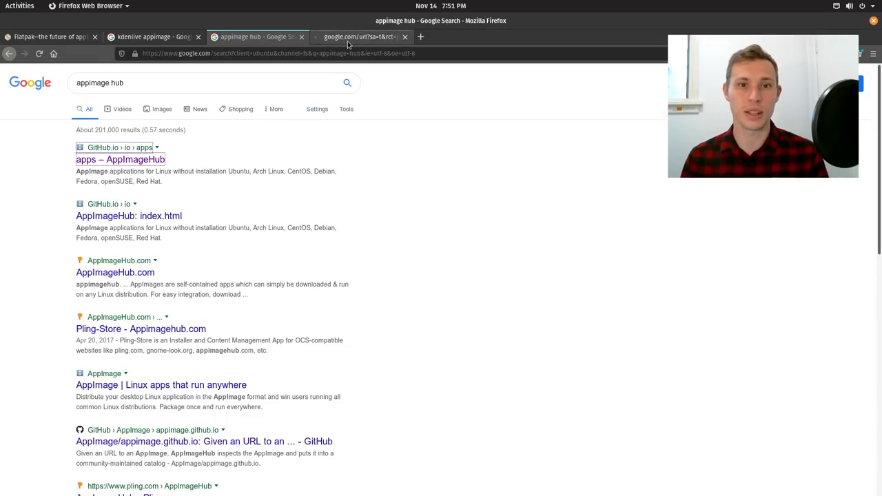
pyautogui.click(347, 41)
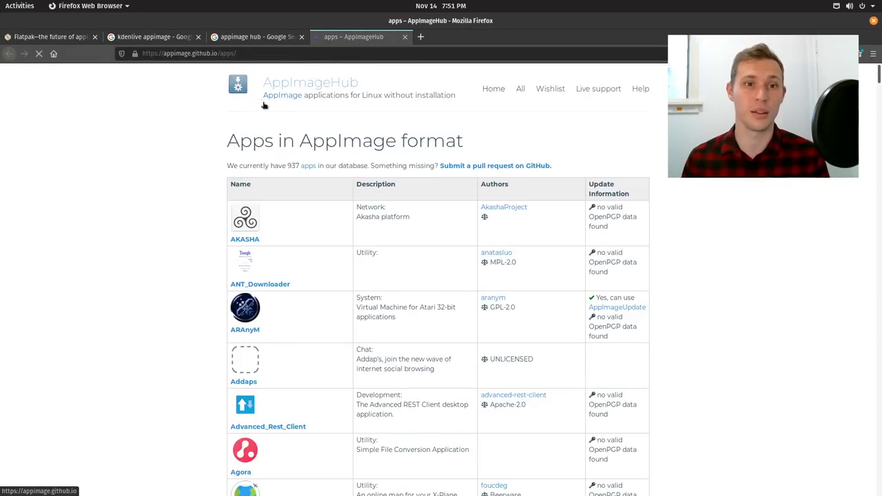
pyautogui.scroll(-4, 724, 201)
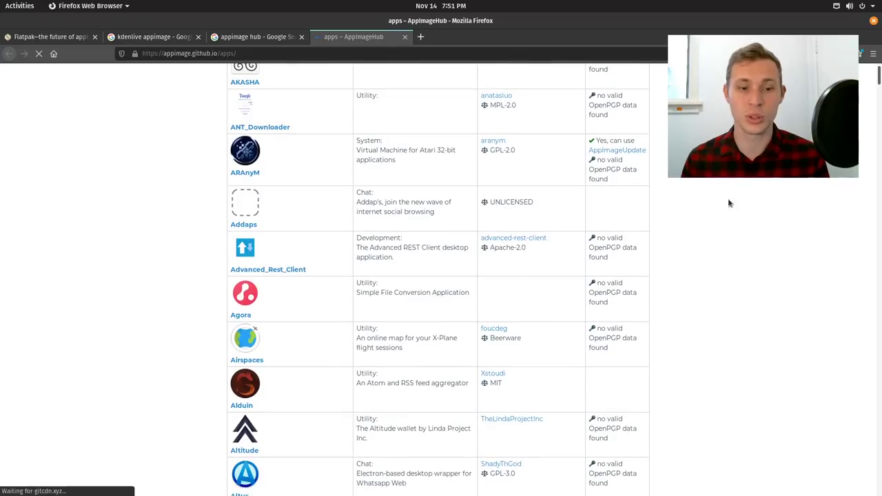
# Return to the top of the AppImageHub list and open Kdenlive's download page from the "kdenlive appimage" search results
pyautogui.moveTo(878, 79)
pyautogui.mouseDown()
pyautogui.moveTo(878, 495)
pyautogui.moveTo(879, 65)
pyautogui.mouseUp()
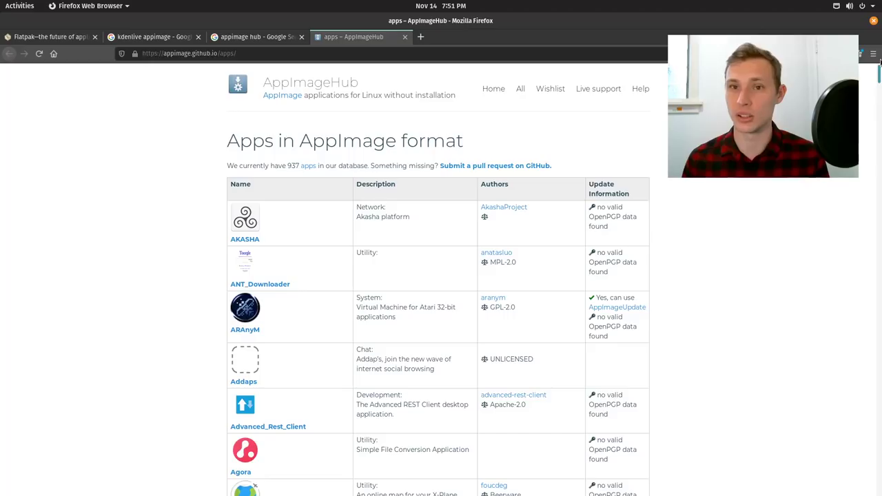
pyautogui.click(255, 36)
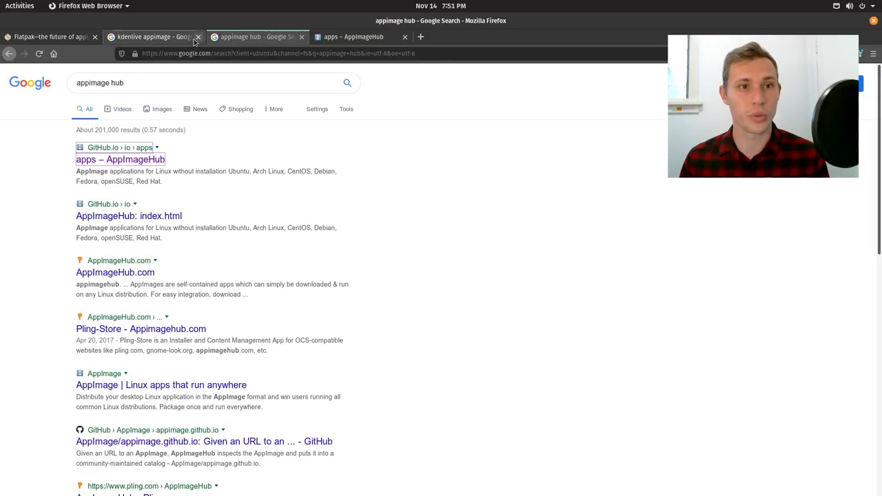
pyautogui.click(153, 39)
pyautogui.click(142, 160)
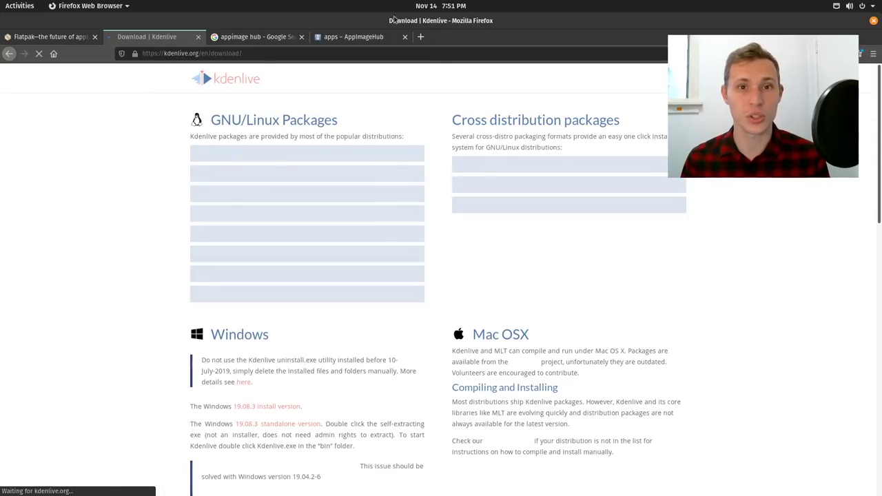
# Search the web for "plexamp" in a new browser tab and open the Plexamp website
pyautogui.click(425, 41)
pyautogui.write('plex')
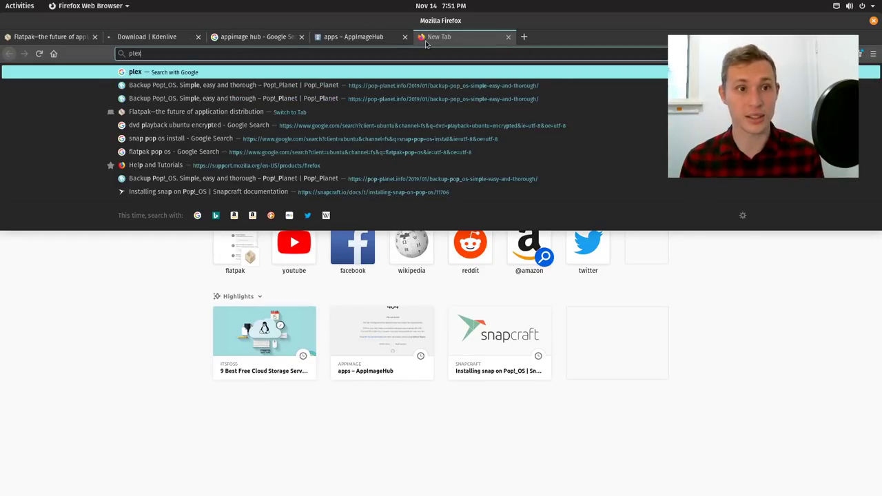
pyautogui.write('amp')
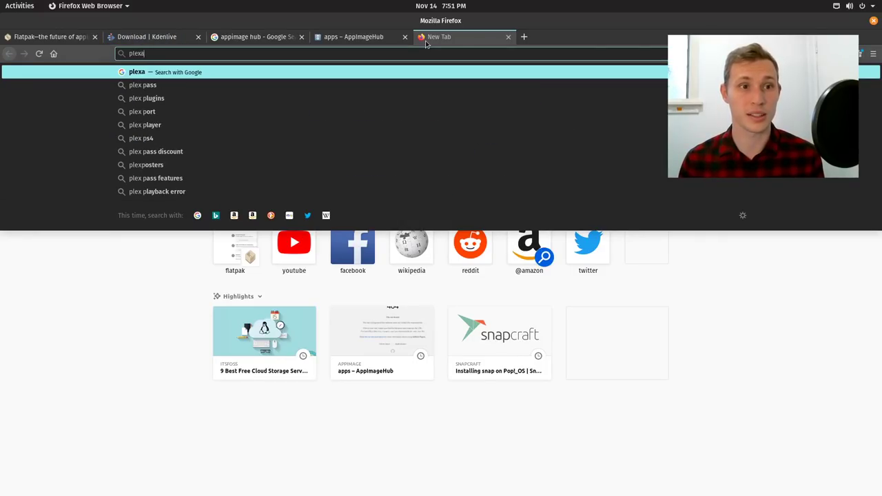
pyautogui.press('Return')
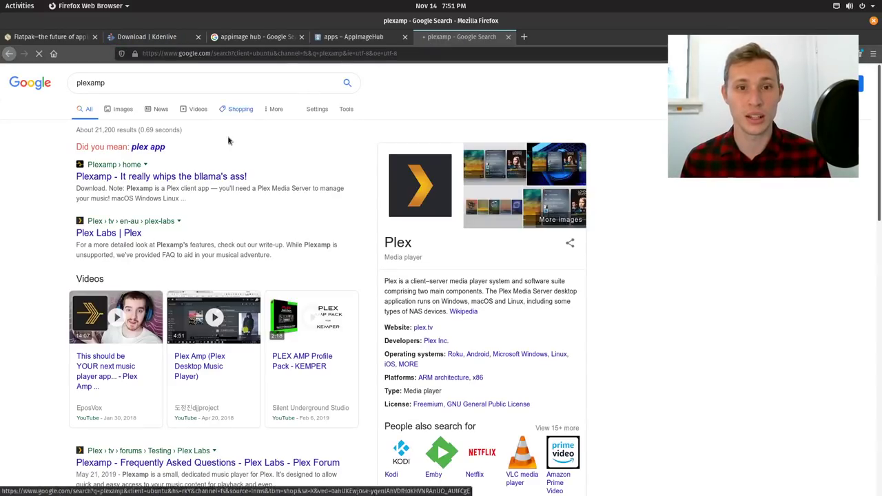
pyautogui.click(148, 179)
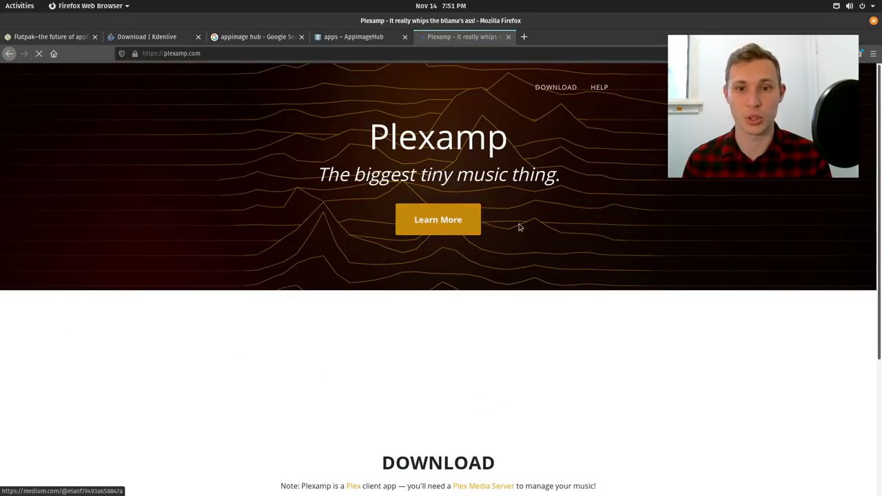
# Download the Linux version of Plexamp, saving plexamp-1.1.0-x86_64.AppImage as a file
pyautogui.scroll(-3, 531, 223)
pyautogui.click(531, 332)
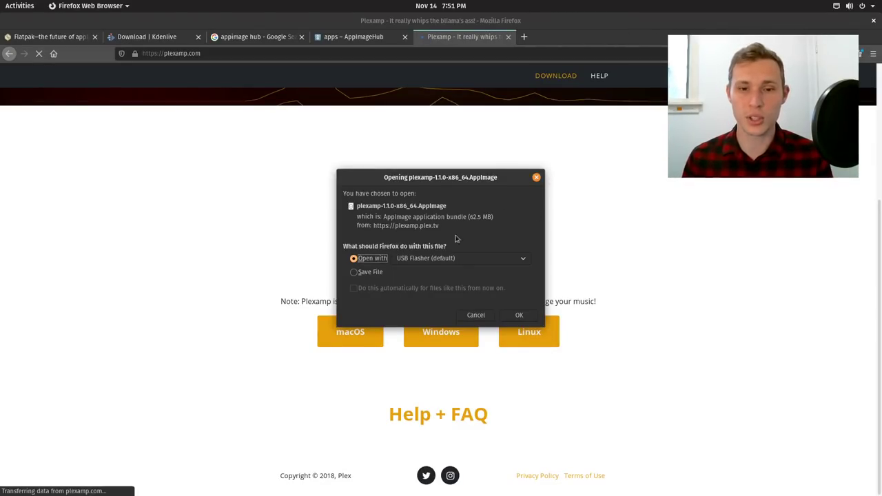
pyautogui.click(366, 272)
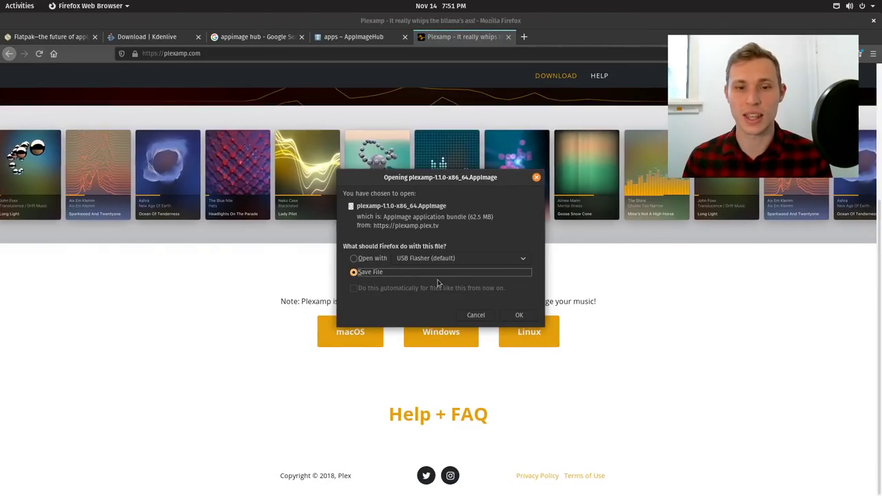
pyautogui.click(519, 316)
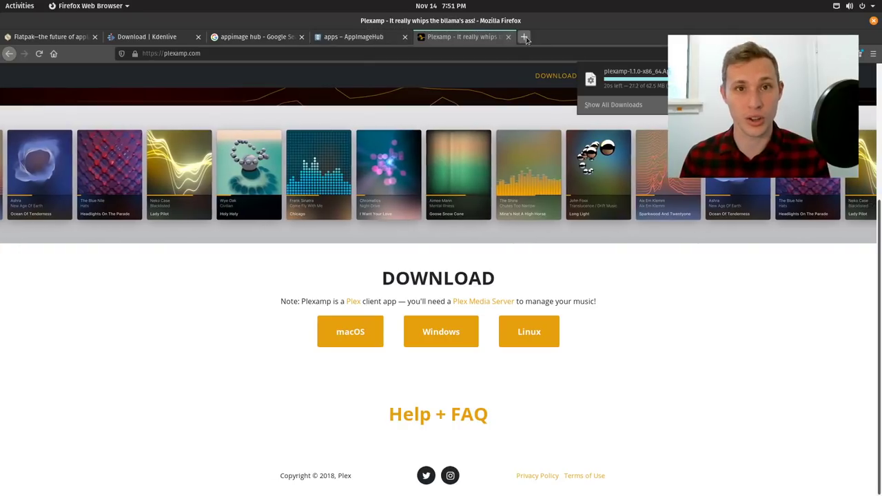
pyautogui.click(14, 7)
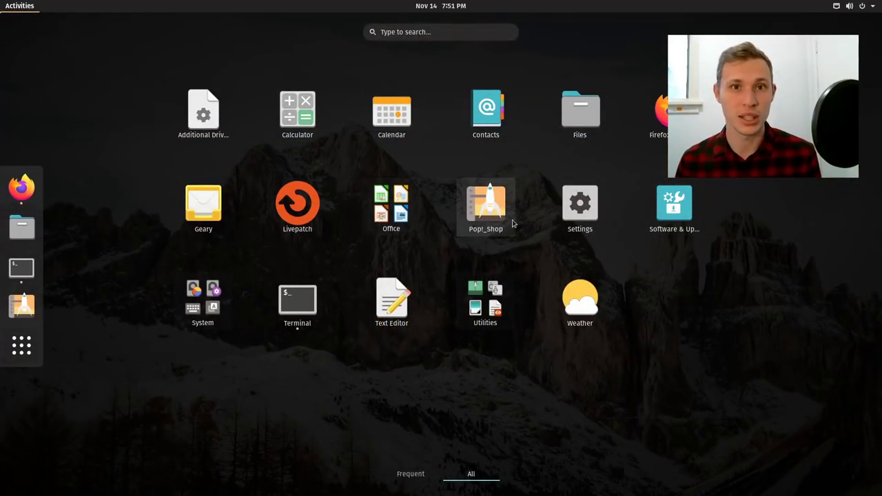
pyautogui.click(456, 231)
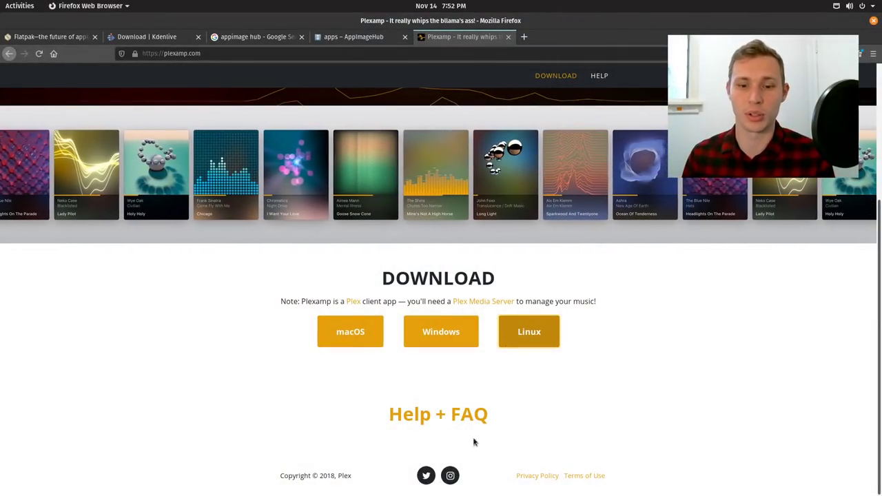
# Search the web for "appimage launcher ubuntu" in a new browser tab and open the AppImageLauncher releases page on GitHub
pyautogui.click(523, 37)
pyautogui.write('appimagd')
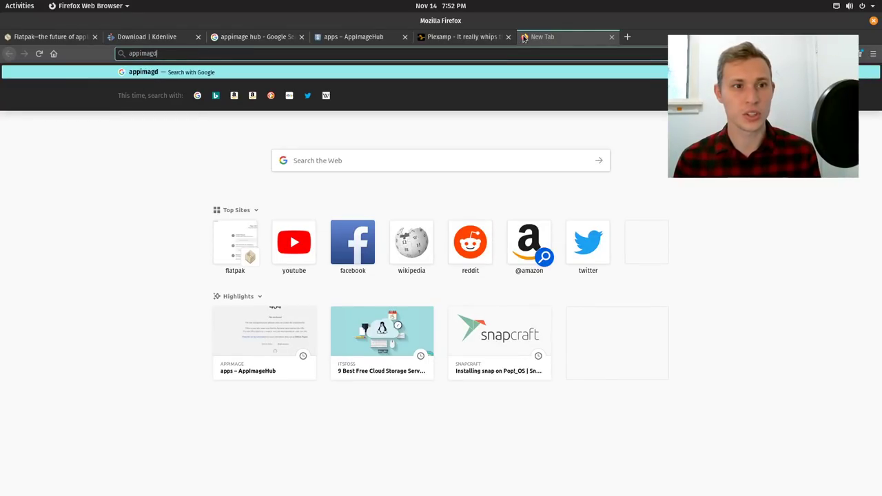
pyautogui.press('BackSpace')
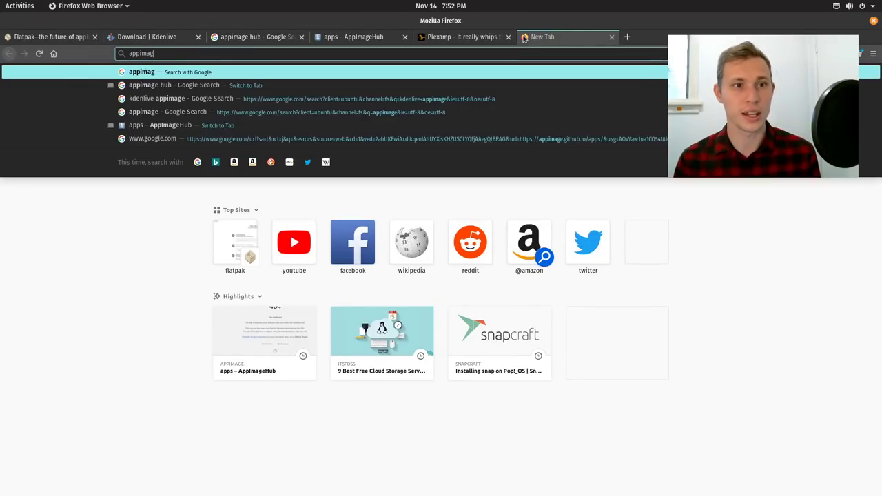
pyautogui.write('e launch')
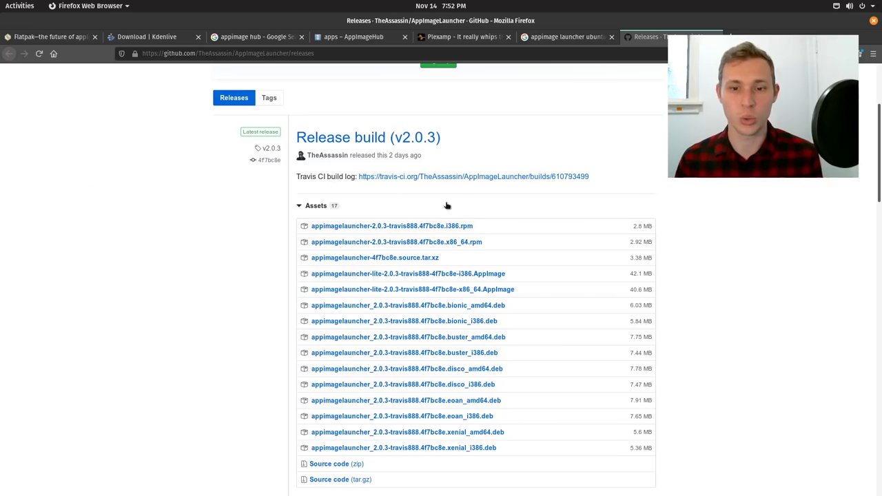
# Download appimagelauncher_2.0.3-travis888.4f7bc8e.eoan_amd64.deb from the v2.0.3 release assets, choosing to save the file
pyautogui.scroll(4, 445, 205)
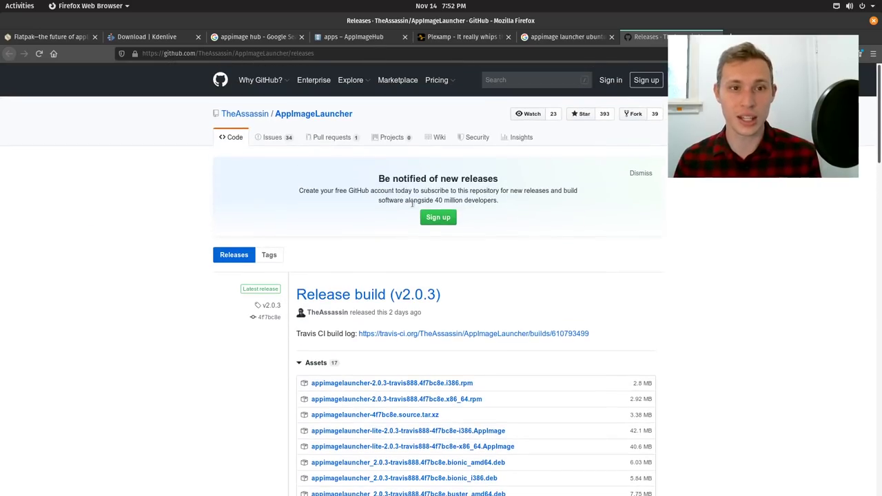
pyautogui.scroll(-3, 427, 217)
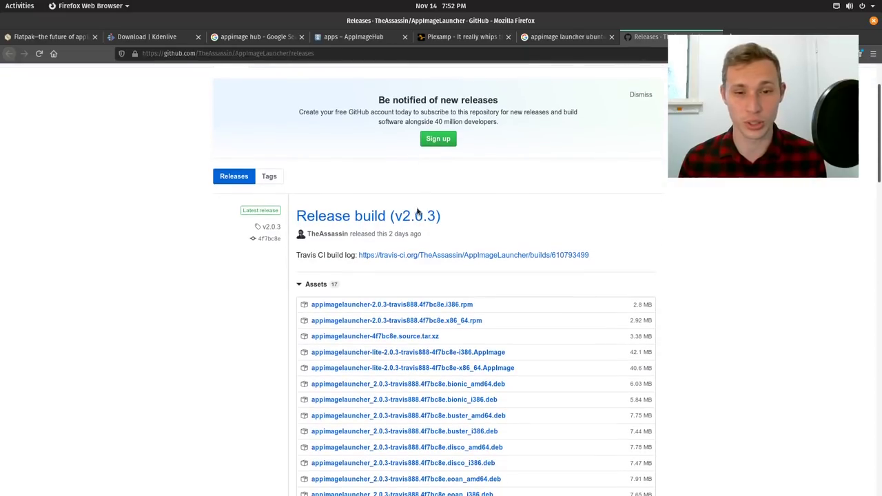
pyautogui.scroll(3, 386, 224)
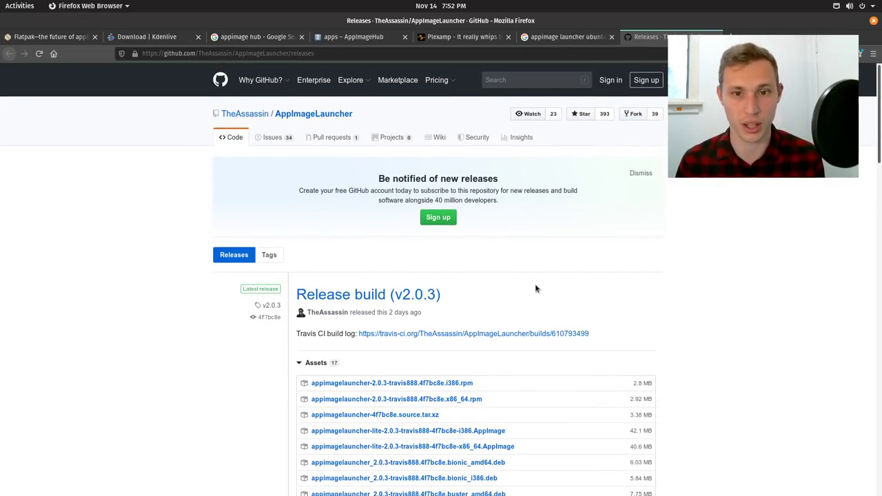
pyautogui.scroll(-3, 544, 279)
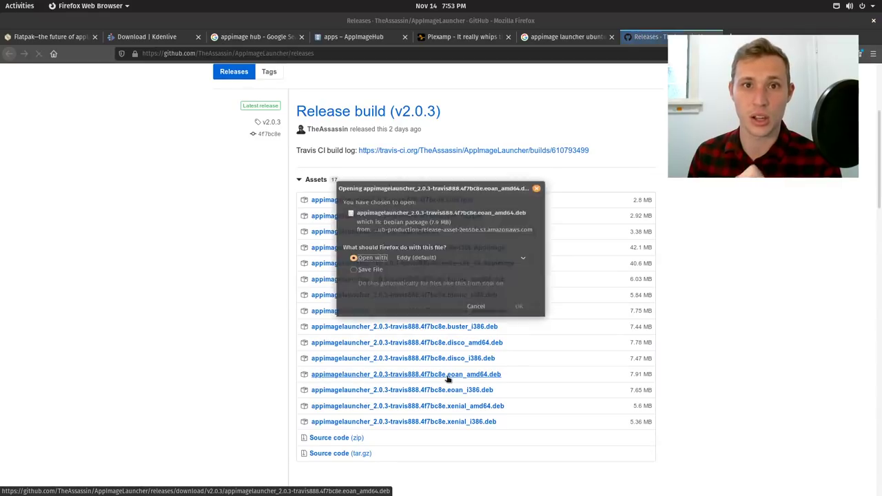
pyautogui.click(370, 272)
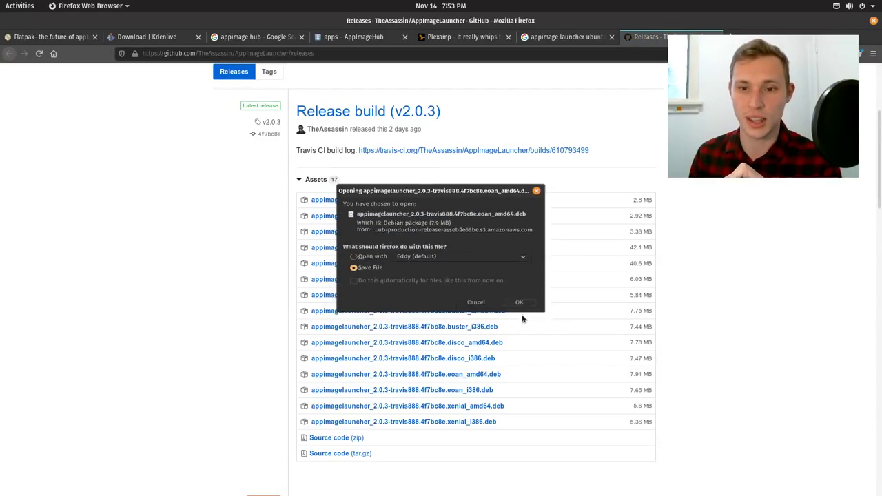
pyautogui.click(518, 315)
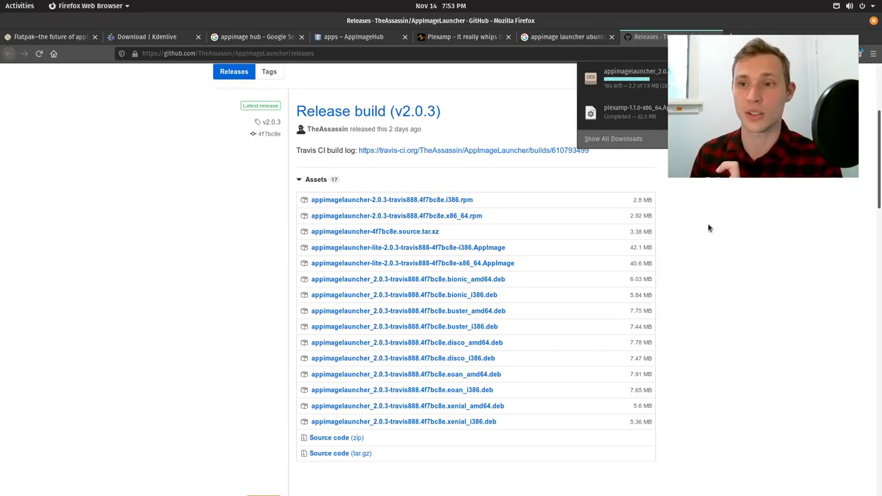
# Check the snap-store installation in the terminal and return to the "appimage launcher ubuntu" search results in Firefox
pyautogui.click(734, 272)
pyautogui.hotkey('alt', 'Tab')
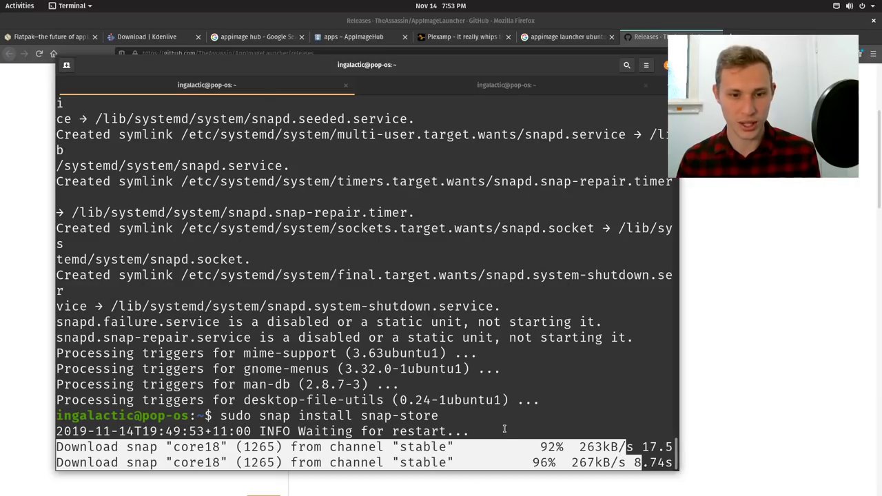
pyautogui.click(561, 35)
# Switch to the terminal and add the repository ppa:teejee2008/ppa with apt-add-repository and the -y option
pyautogui.hotkey('alt', 'Tab')
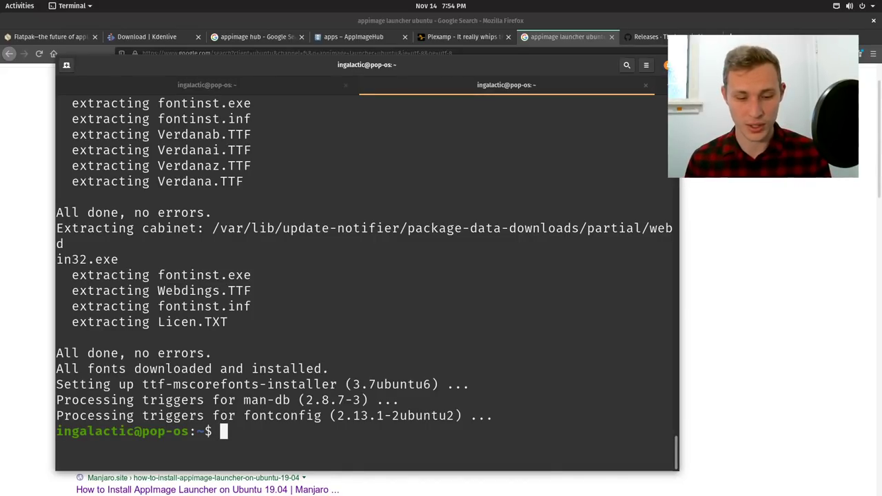
pyautogui.write('sudo apt')
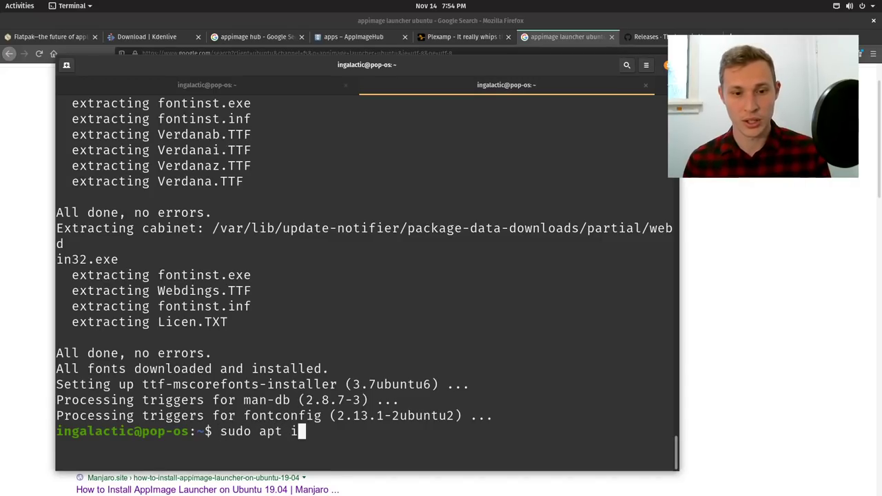
pyautogui.press('BackSpace')
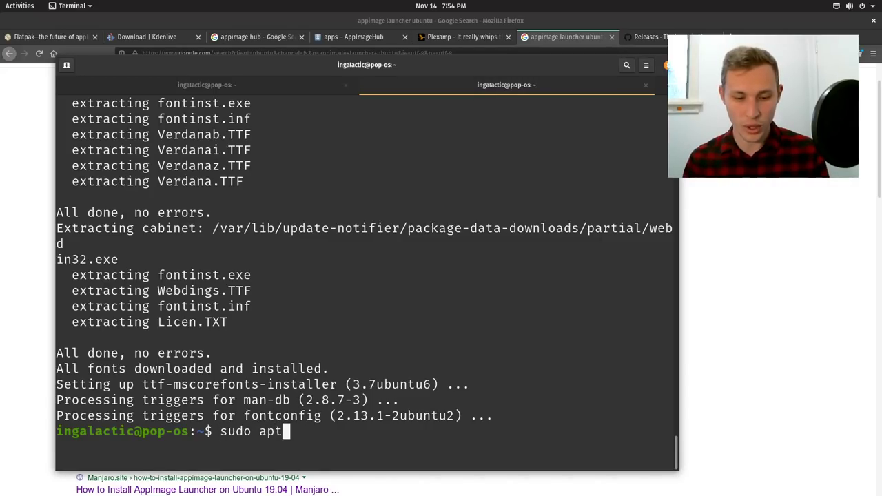
pyautogui.press('BackSpace')
pyautogui.press('BackSpace')
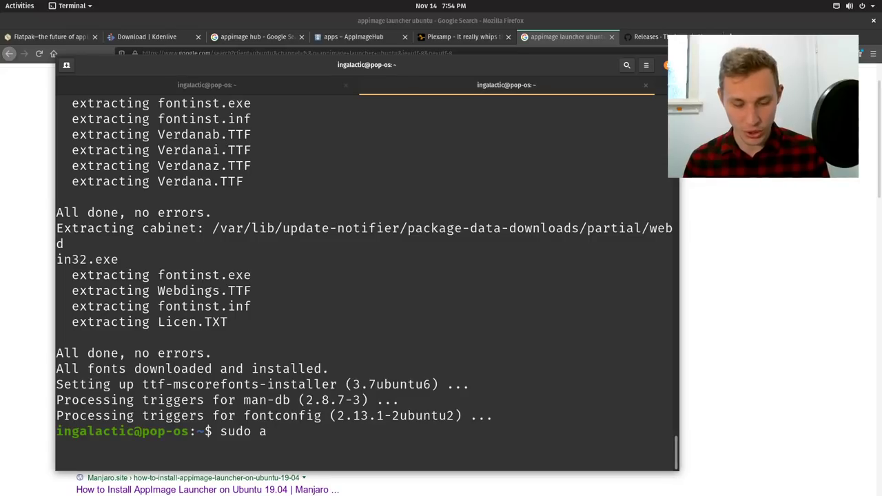
pyautogui.write('pt-add')
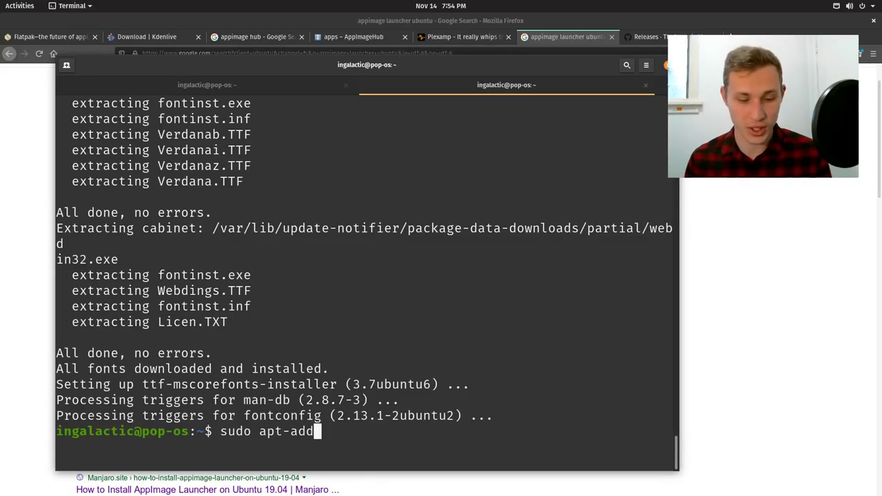
pyautogui.write('-repost')
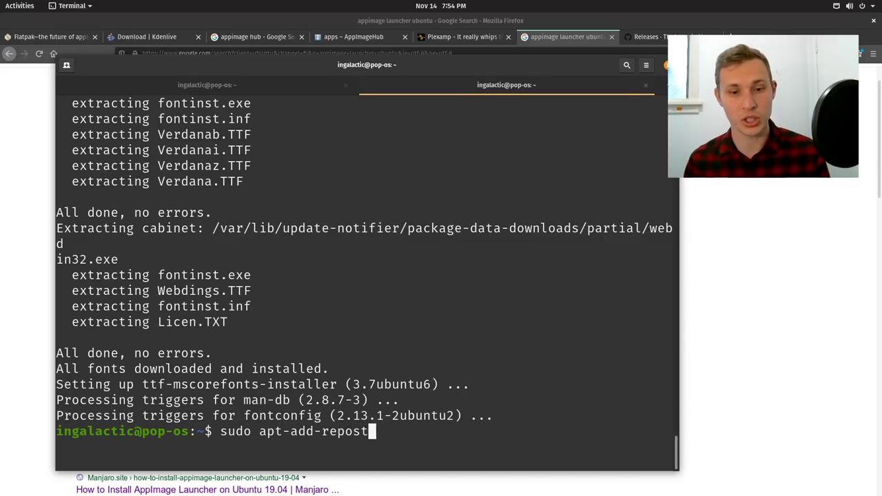
pyautogui.press('BackSpace')
pyautogui.write('itory')
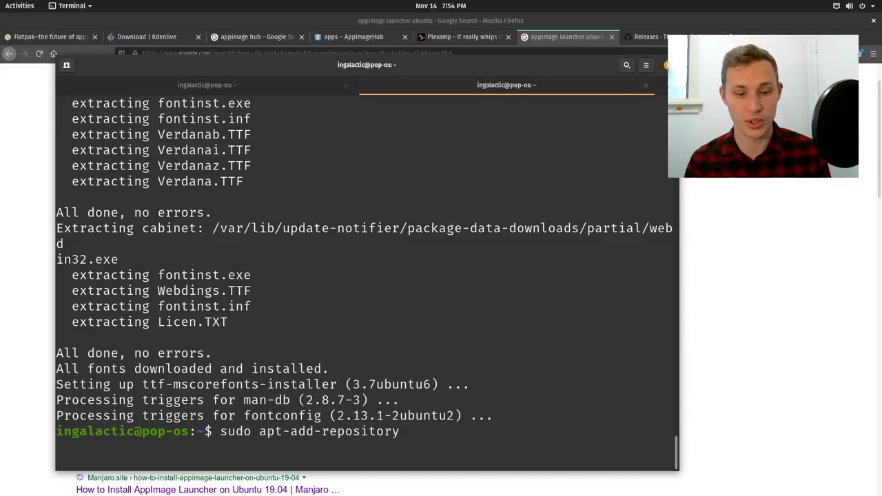
pyautogui.write(' -y')
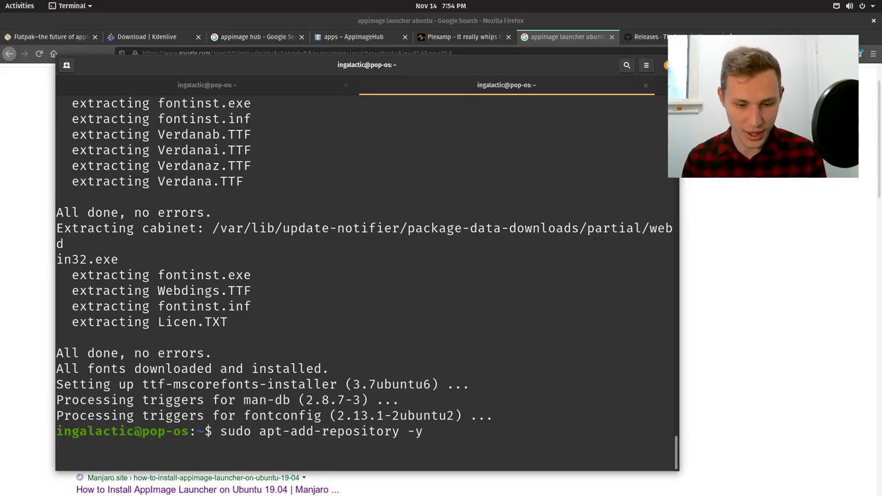
pyautogui.write('ppa')
pyautogui.press('BackSpace')
pyautogui.press('BackSpace')
pyautogui.press('BackSpace')
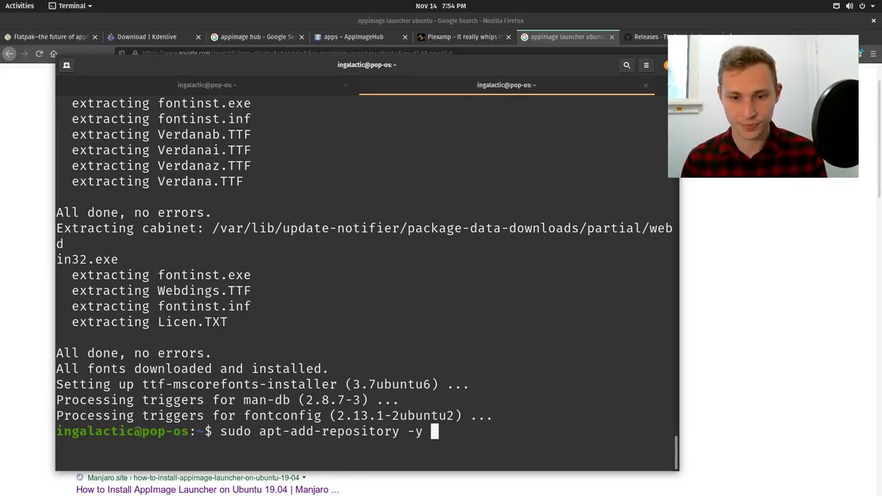
pyautogui.write('ppa:')
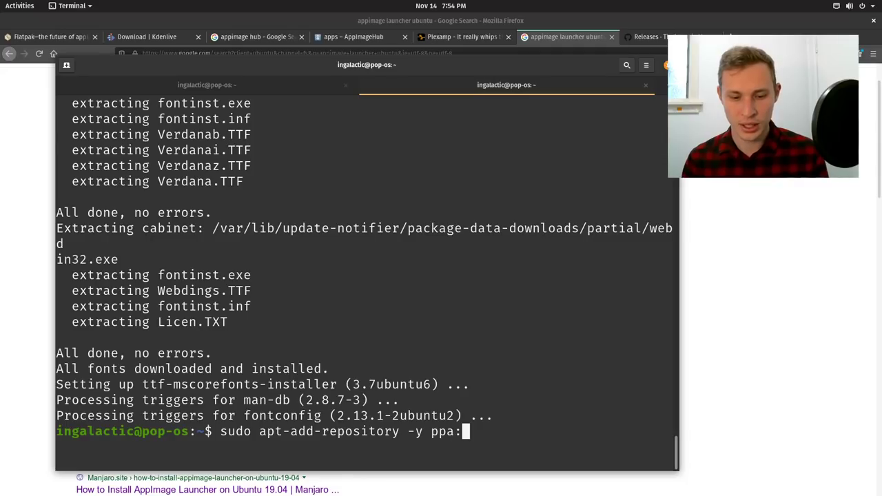
pyautogui.write('teejeee')
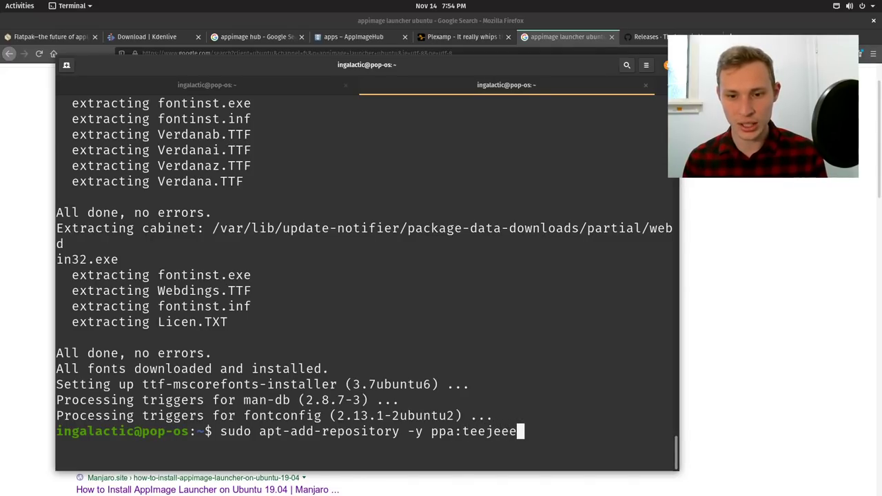
pyautogui.press('BackSpace')
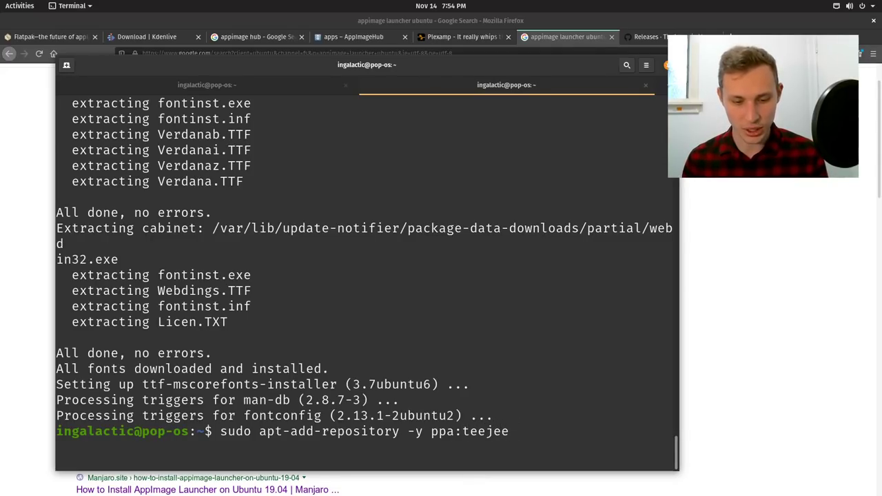
pyautogui.write('20')
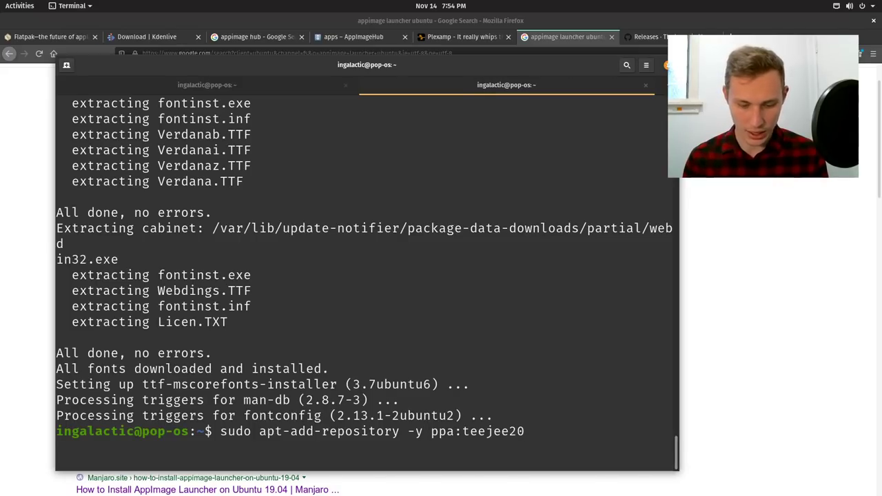
pyautogui.write('08/ppa')
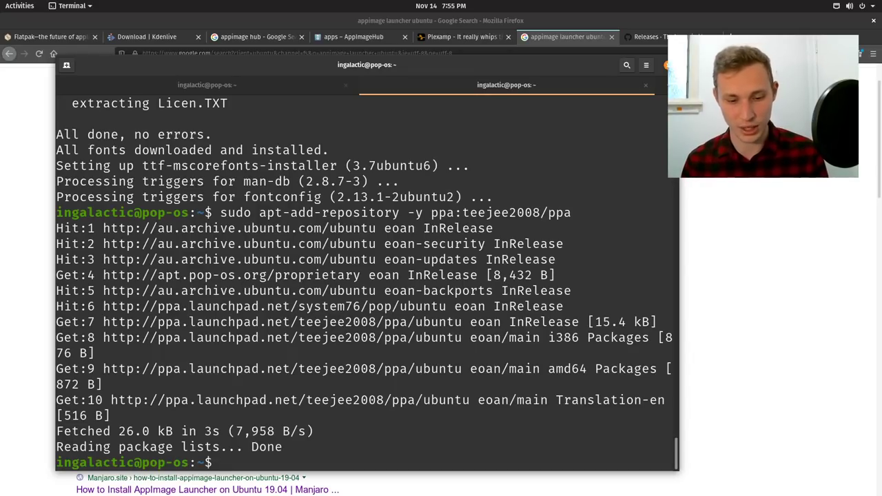
# Install the timeshift package with apt
pyautogui.write('sudo')
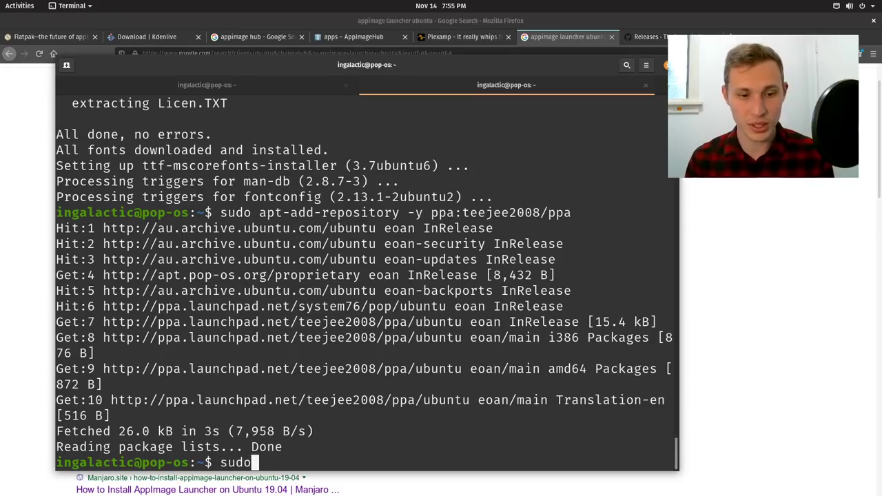
pyautogui.write(' apt install ')
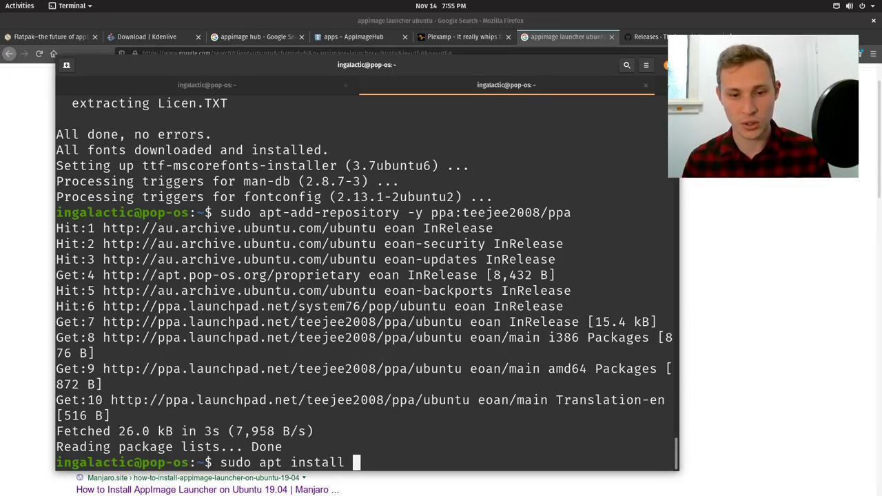
pyautogui.write('timeshift')
pyautogui.press('Return')
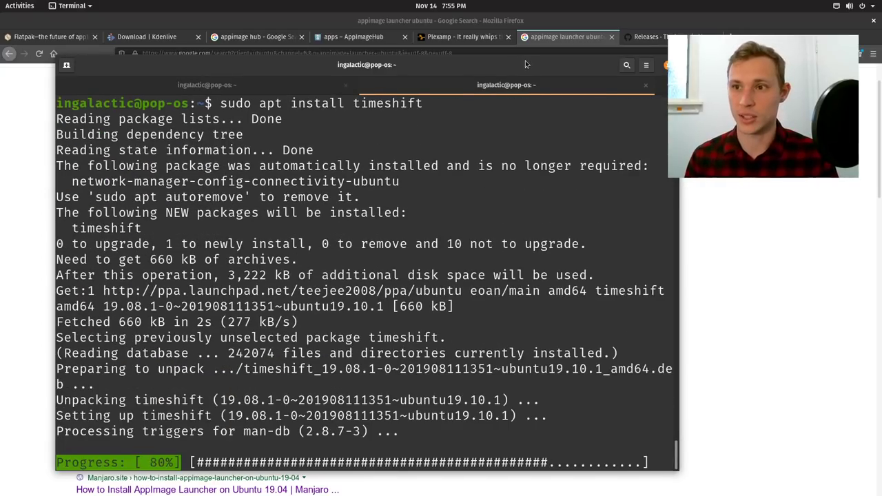
# Show the downloaded AppImageLauncher .deb in its containing folder from Firefox and check on the timeshift installation in the terminal
pyautogui.hotkey('alt', 'Tab')
pyautogui.click(844, 54)
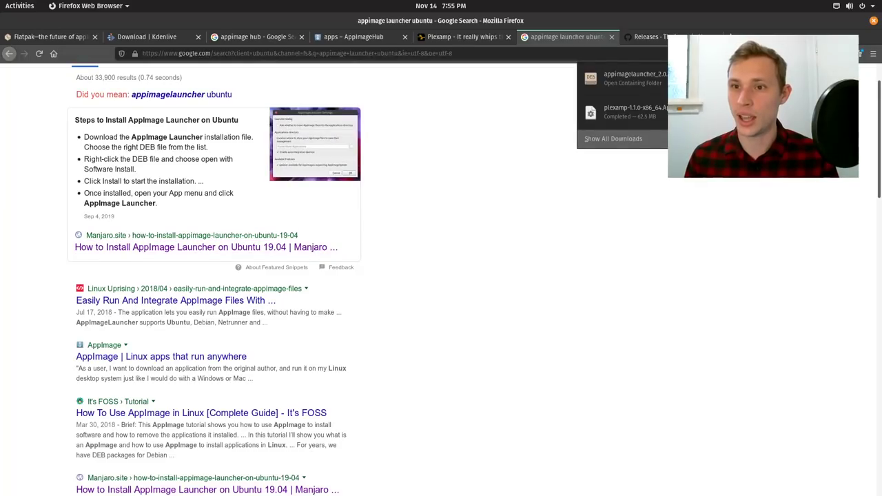
pyautogui.click(851, 78)
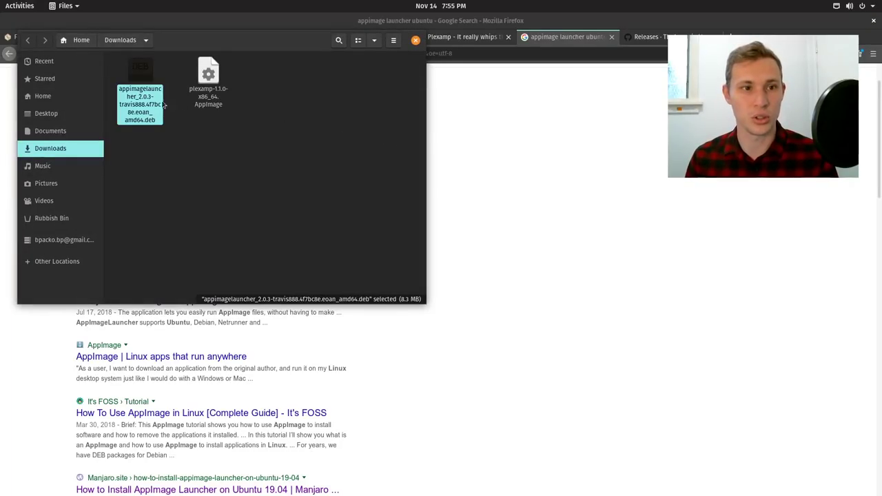
pyautogui.moveTo(245, 66); pyautogui.dragTo(344, 114)
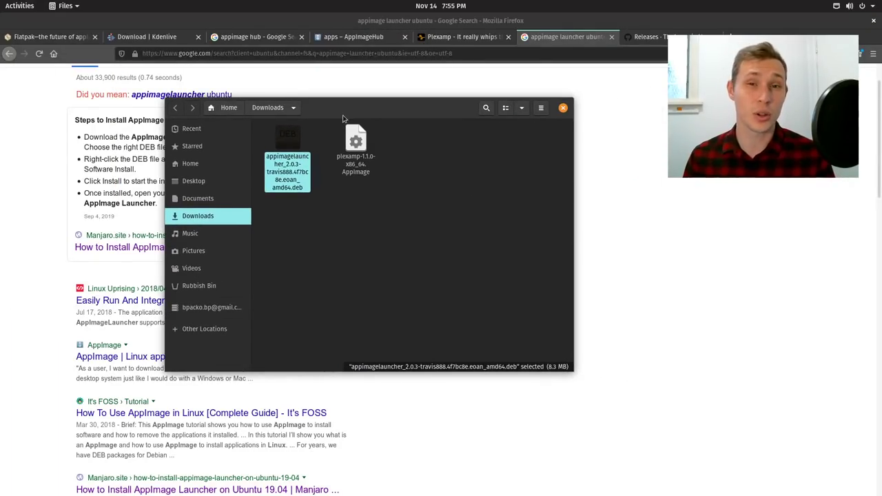
pyautogui.hotkey('alt', 'Tab')
pyautogui.hotkey('alt', 'Tab')
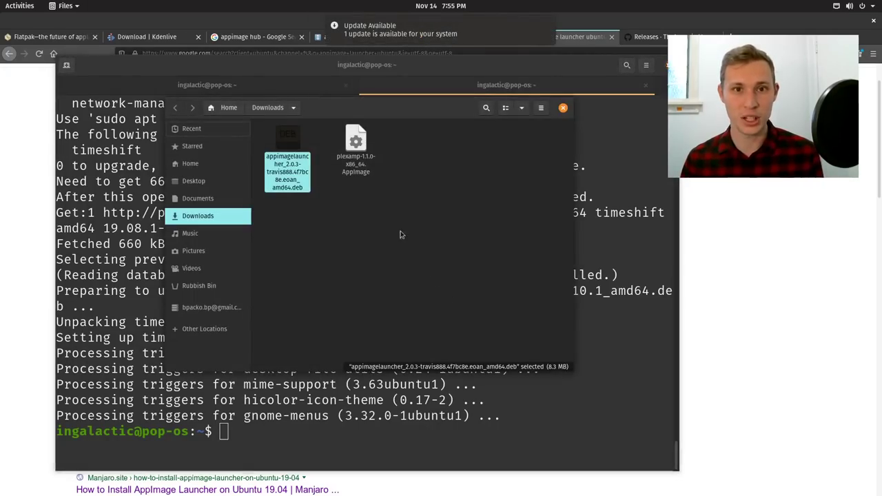
pyautogui.hotkey('alt', 'Tab')
# Install the AppImageLauncher .deb package with Eddy, authenticating with the account password, and close Eddy
pyautogui.rightClick(286, 165)
pyautogui.click(309, 170)
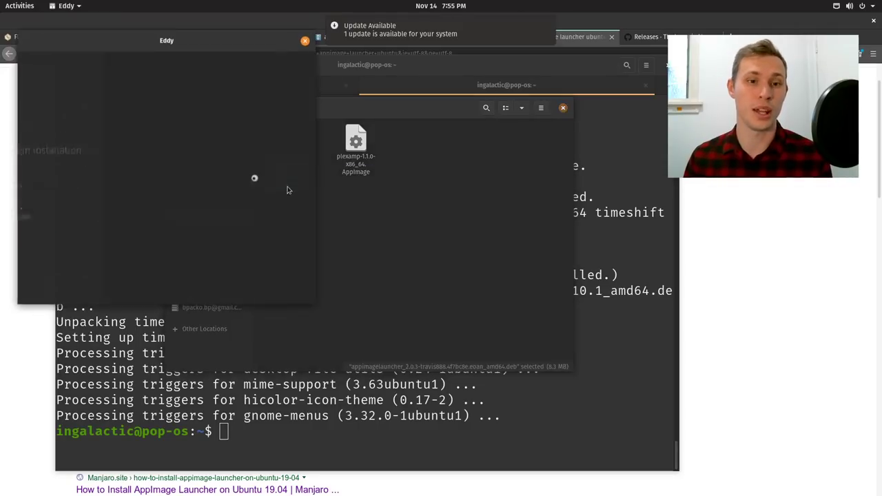
pyautogui.moveTo(409, 141); pyautogui.dragTo(316, 114)
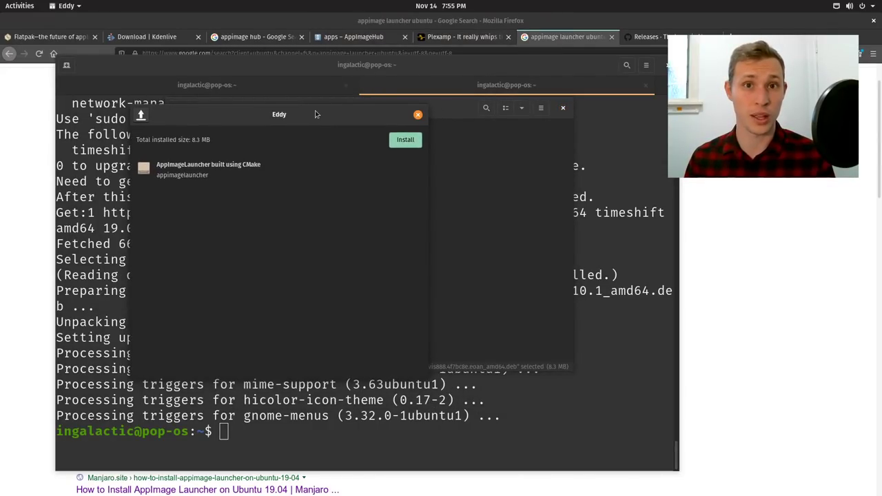
pyautogui.moveTo(315, 113); pyautogui.dragTo(299, 116)
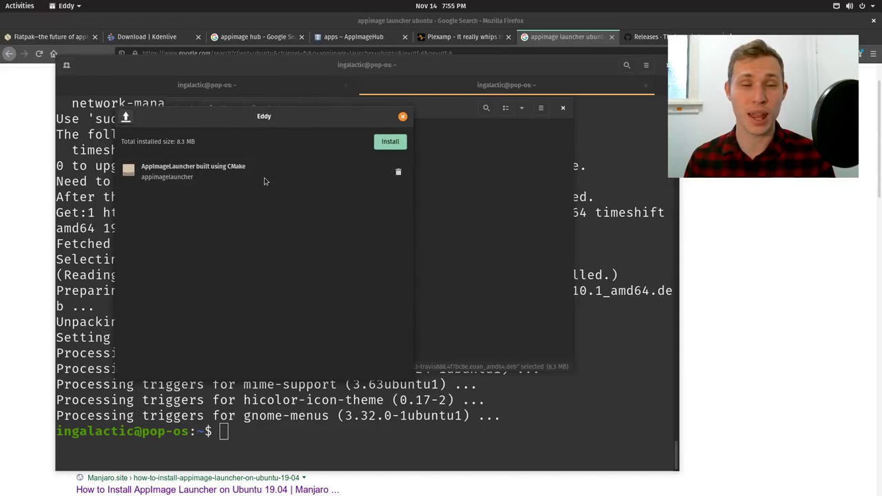
pyautogui.click(388, 142)
pyautogui.write('●')
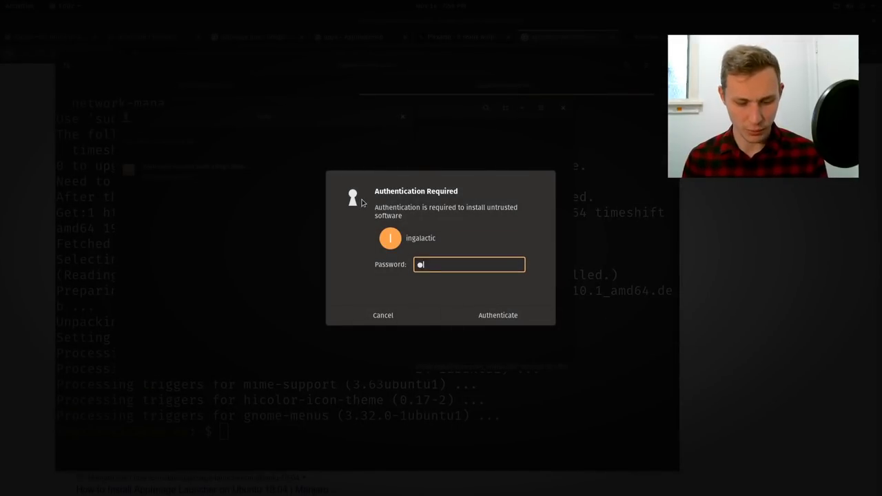
pyautogui.write('●●●●')
pyautogui.press('Return')
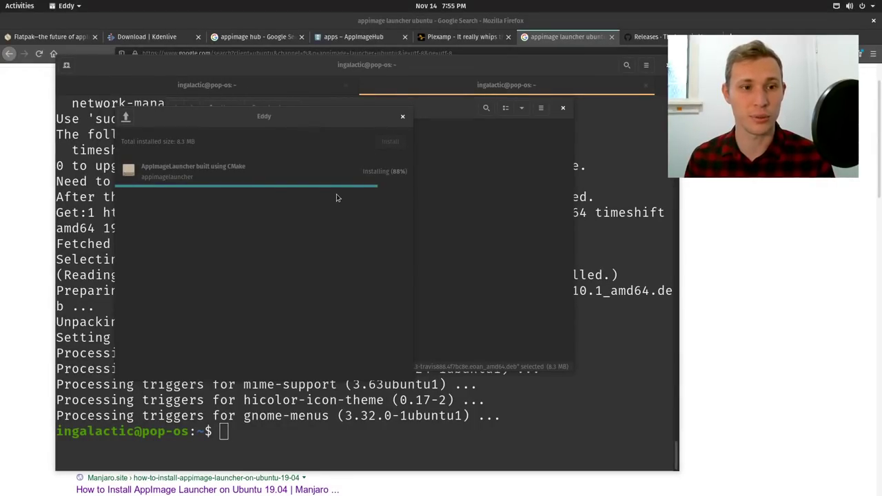
pyautogui.click(402, 116)
# View the properties of plexamp-1.1.0-x86_64.AppImage in the Downloads folder and close them
pyautogui.click(366, 172)
pyautogui.rightClick(365, 171)
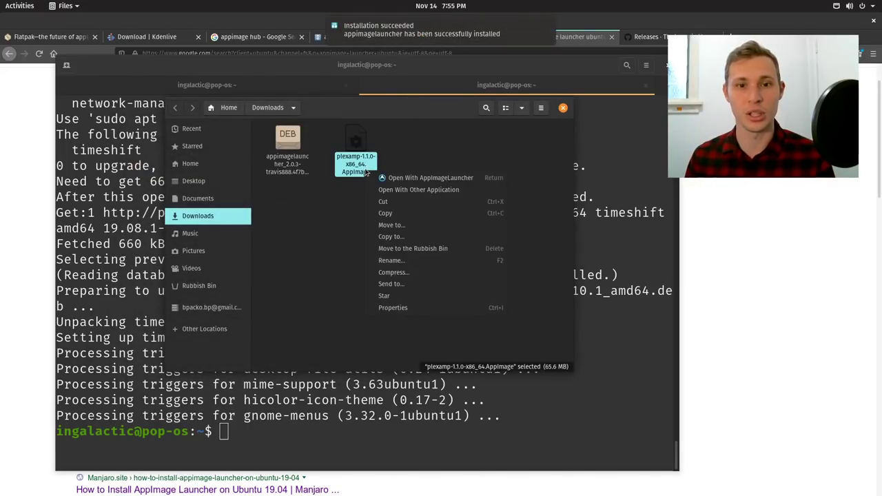
pyautogui.click(397, 308)
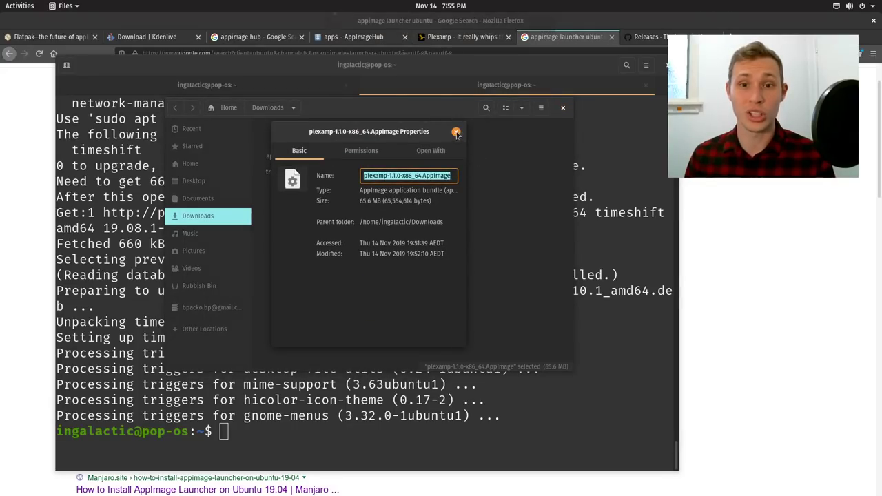
pyautogui.click(457, 133)
# Dismiss the update notification in Firefox and view the AppImage install instructions on the Kdenlive download page
pyautogui.click(578, 36)
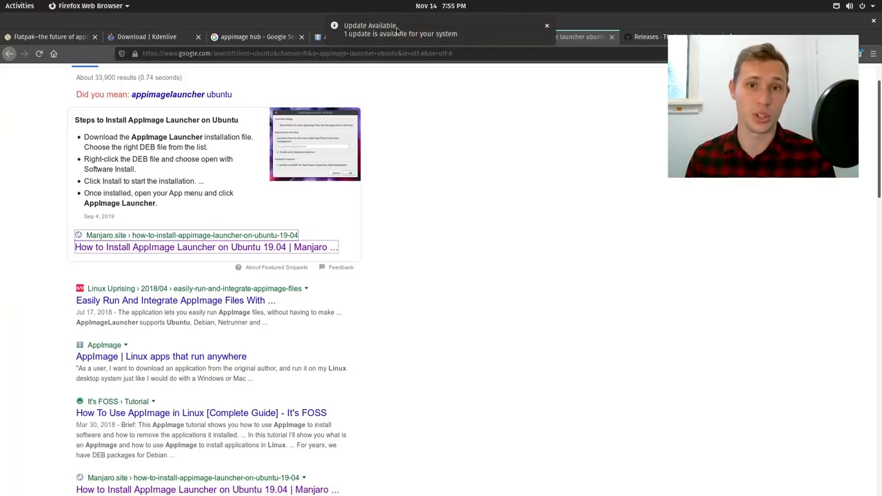
pyautogui.click(544, 26)
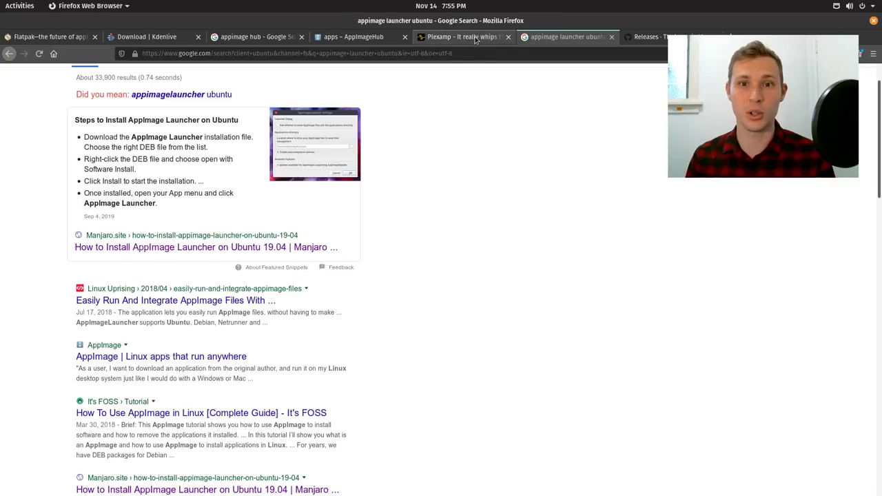
pyautogui.click(461, 36)
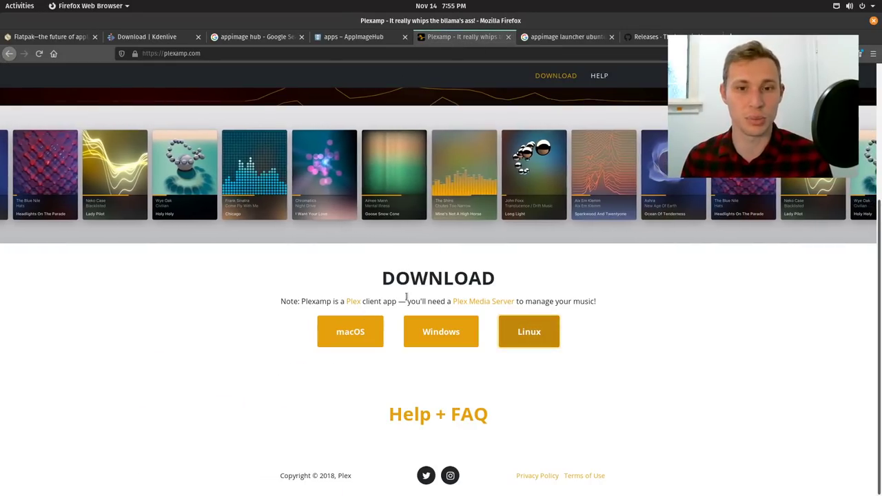
pyautogui.scroll(5, 264, 112)
pyautogui.click(176, 32)
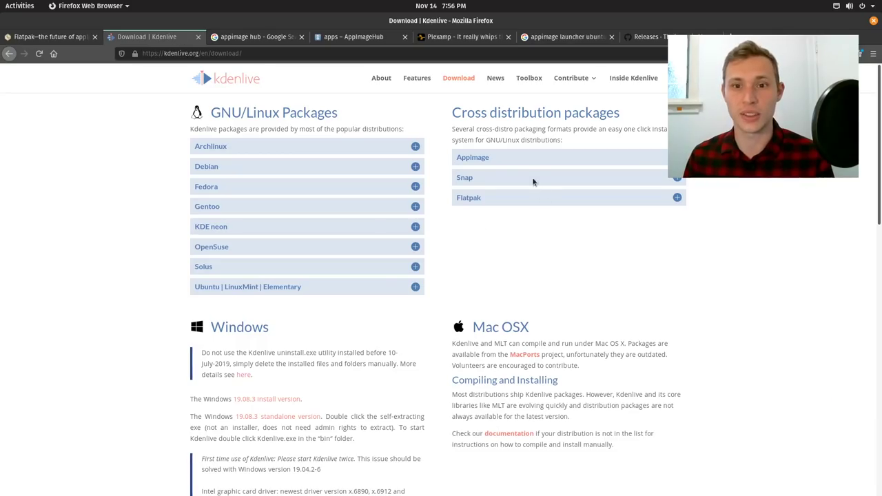
pyautogui.click(490, 159)
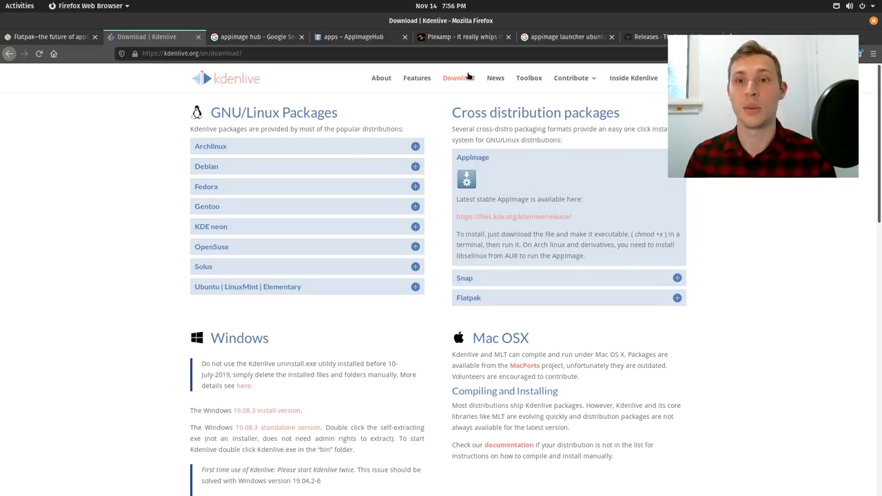
# Switch back to the Files window showing the Downloads folder
pyautogui.hotkey('alt', 'Tab')
pyautogui.press('Tab')
pyautogui.press('Tab')
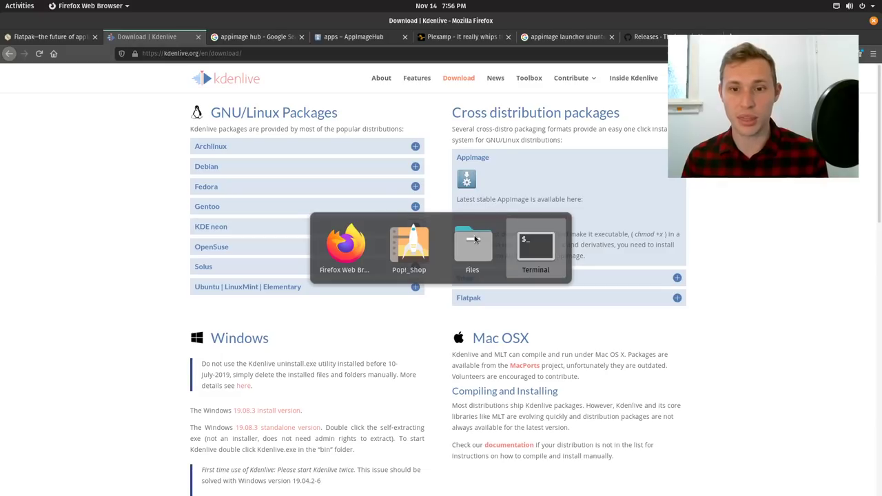
pyautogui.click(474, 242)
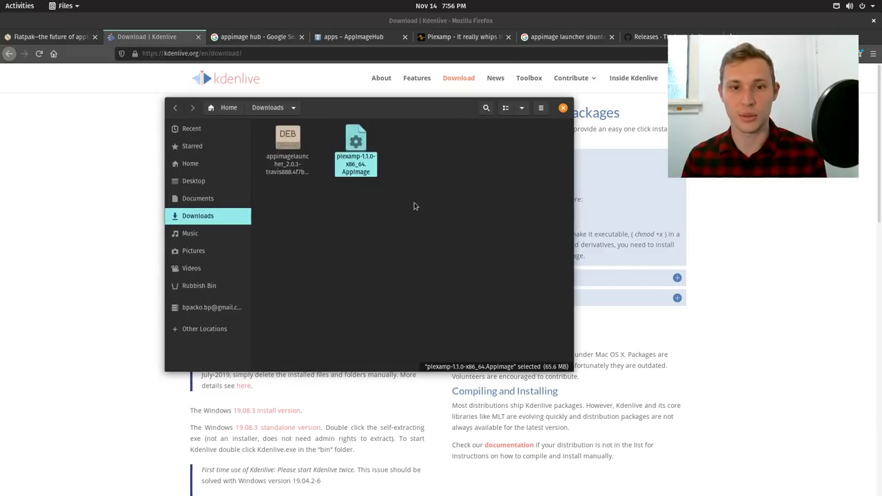
# Allow plexamp-1.1.0-x86_64.AppImage to be executed as a program in its file properties and close them
pyautogui.rightClick(372, 168)
pyautogui.click(390, 300)
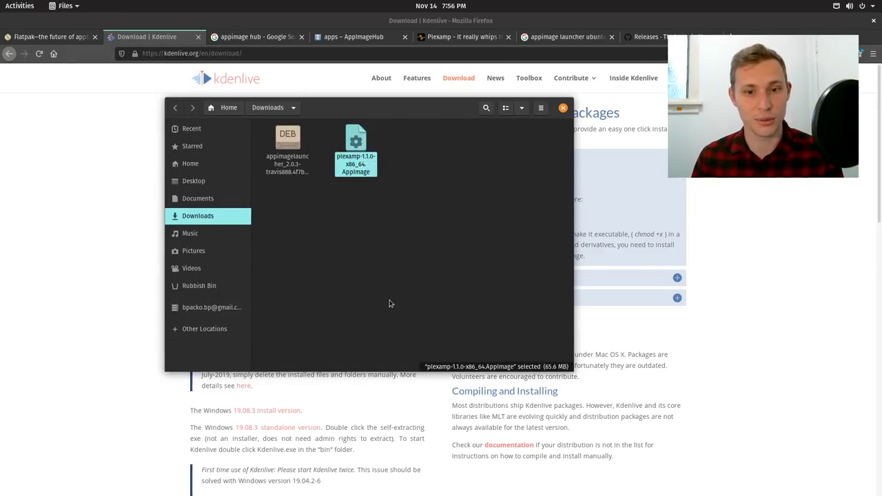
pyautogui.click(359, 153)
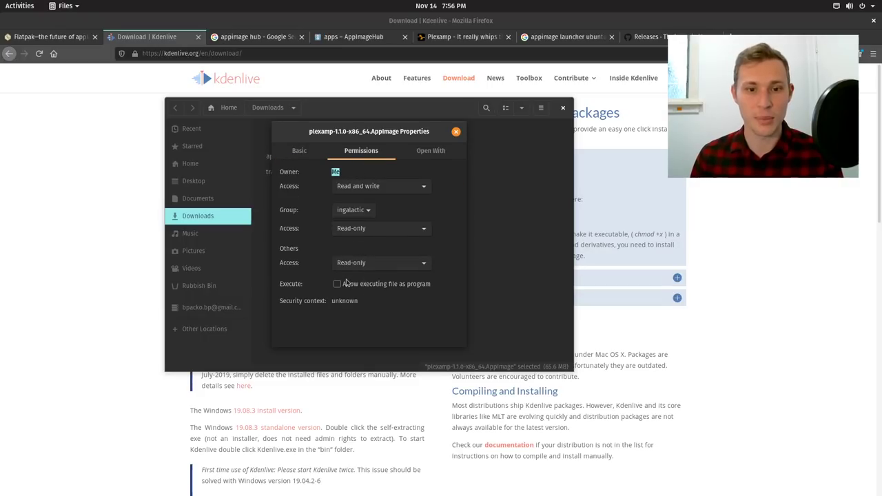
pyautogui.click(346, 283)
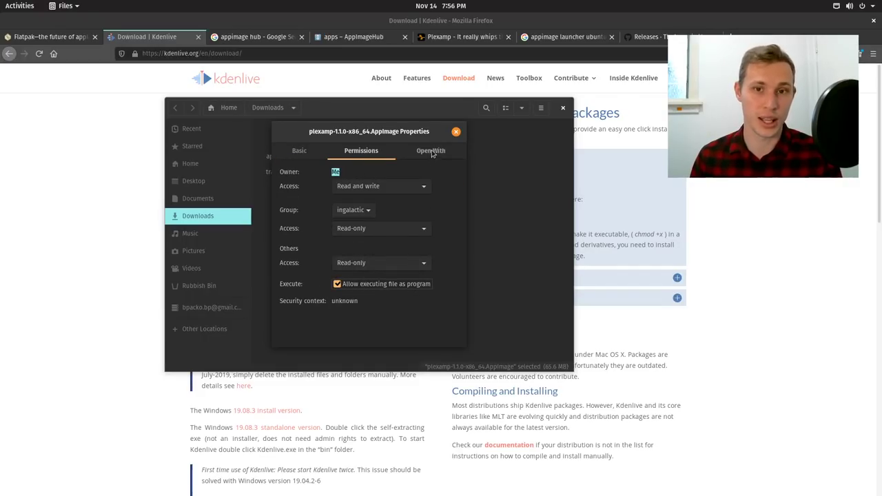
pyautogui.click(455, 131)
# Launch the Plexamp AppImage, save AppImageLauncher's default first-run preferences, and choose to integrate and run it
pyautogui.doubleClick(355, 145)
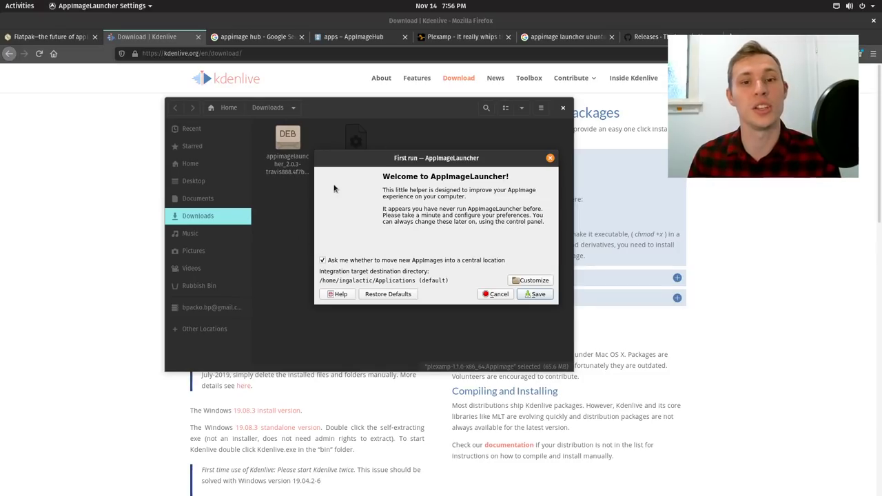
pyautogui.click(538, 294)
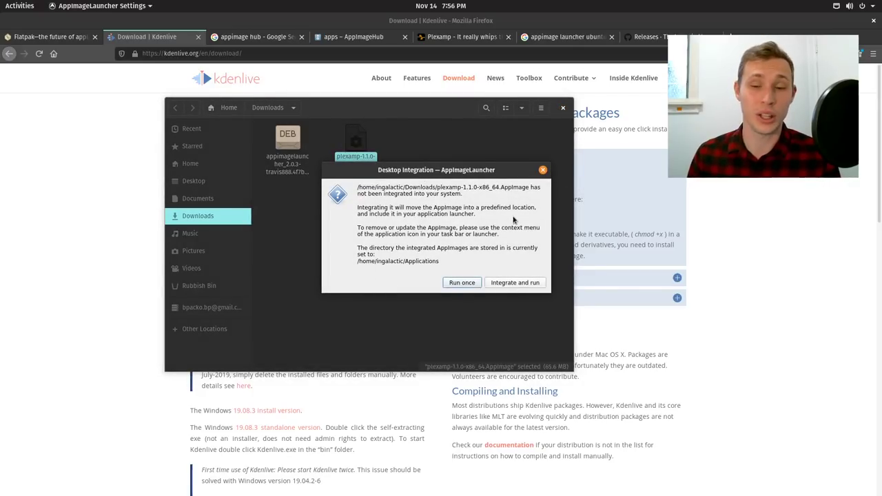
pyautogui.click(505, 283)
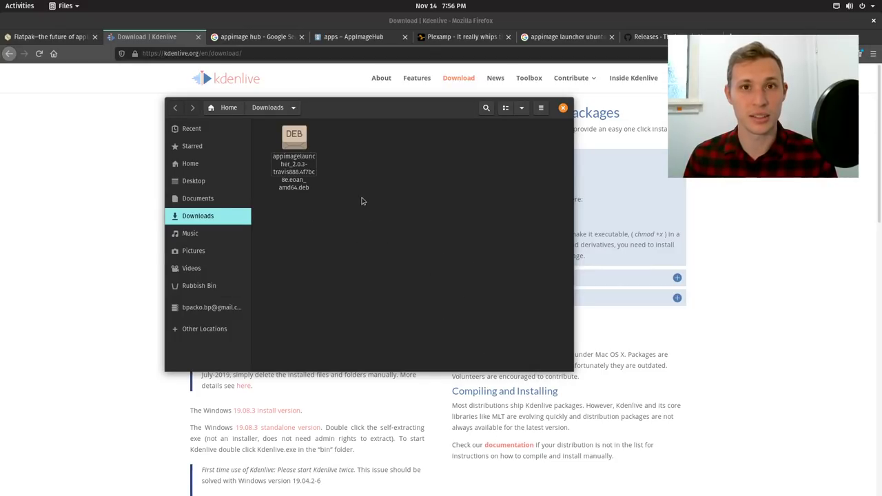
# Search the installed applications for "plex" and leave the search
pyautogui.press('super')
pyautogui.write('plex')
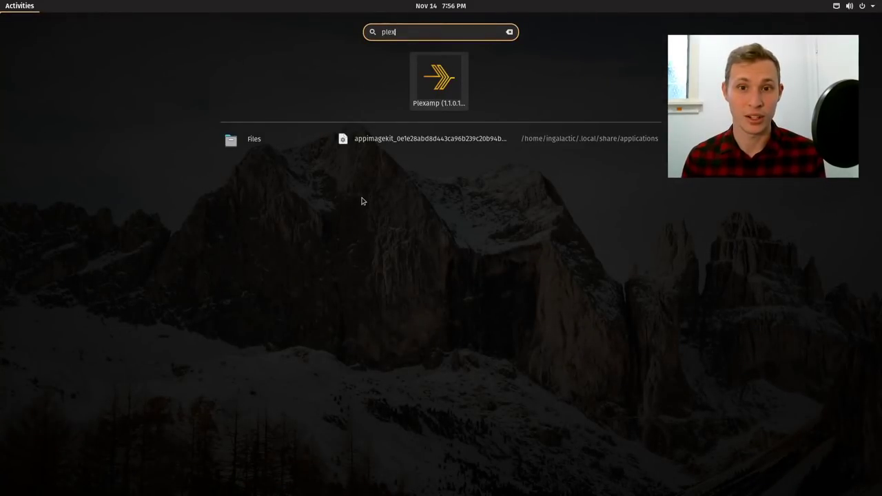
pyautogui.press('Escape')
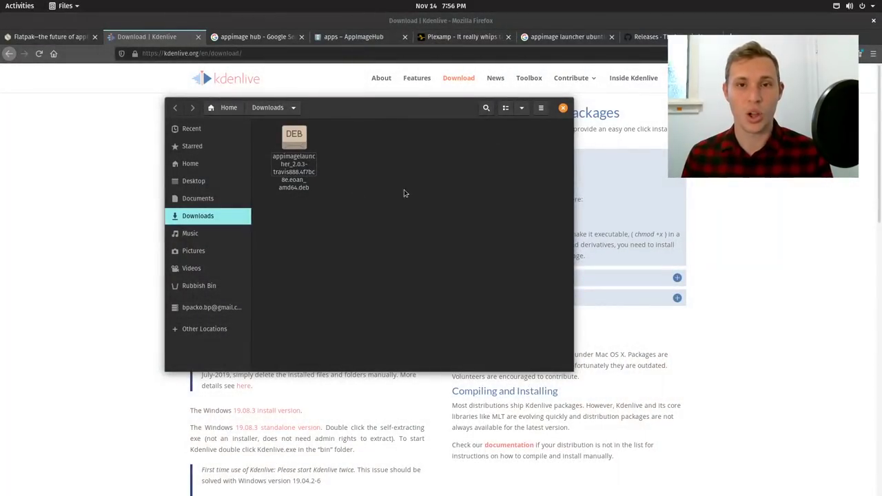
# Close the Files window and quit the running Plexamp application
pyautogui.moveTo(374, 119); pyautogui.dragTo(467, 108)
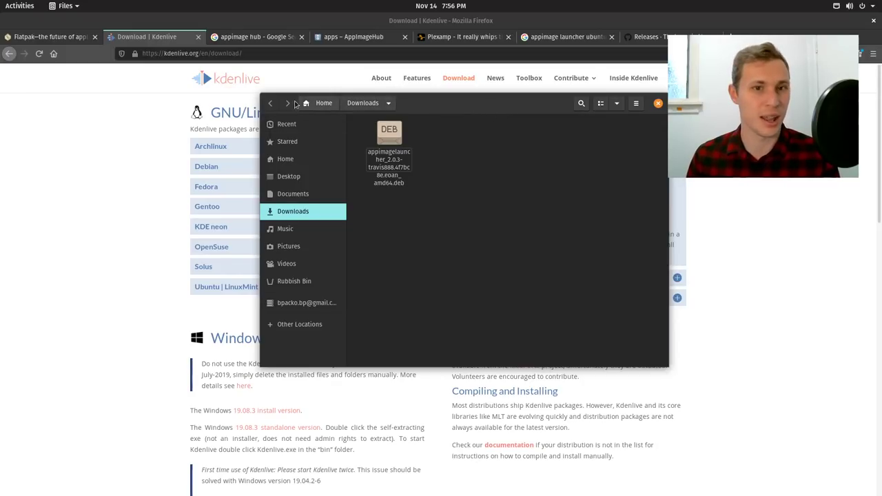
pyautogui.click(656, 105)
pyautogui.moveTo(689, 220); pyautogui.dragTo(54, 270)
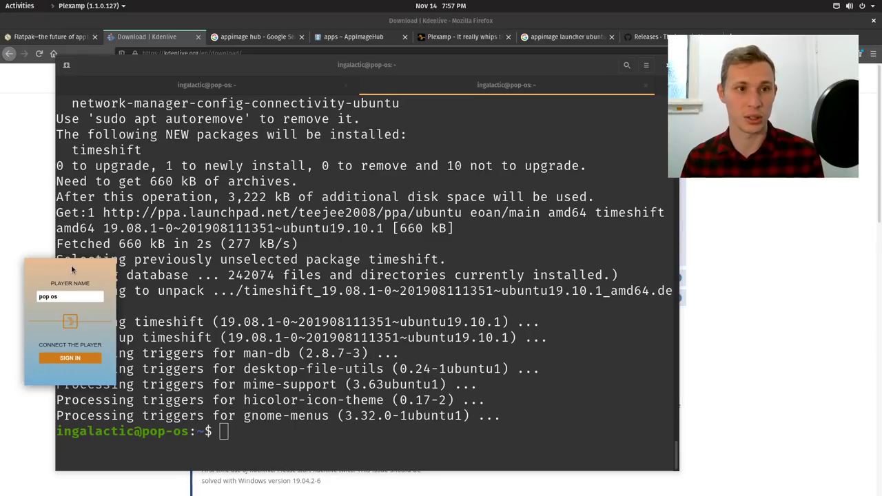
pyautogui.click(103, 8)
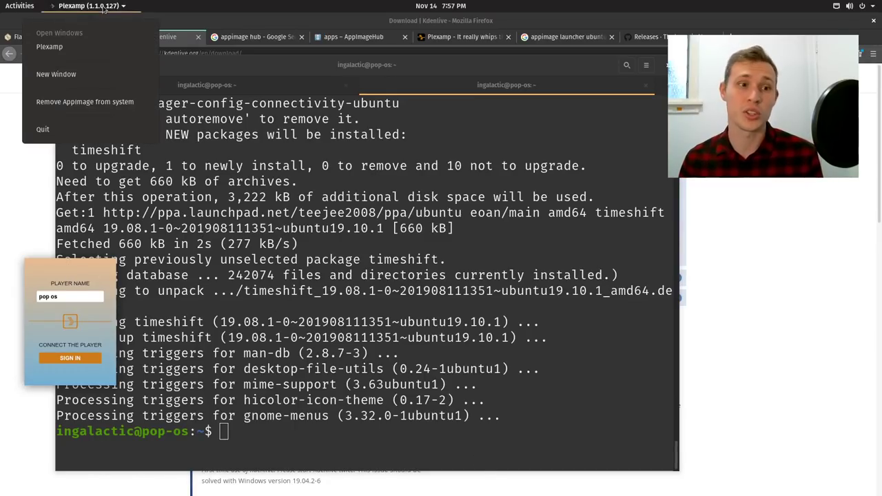
pyautogui.click(78, 14)
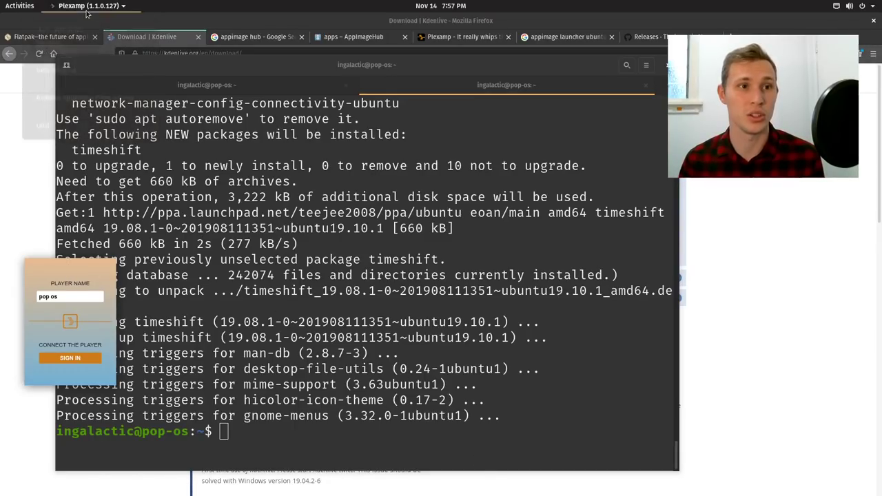
pyautogui.click(88, 10)
pyautogui.click(68, 129)
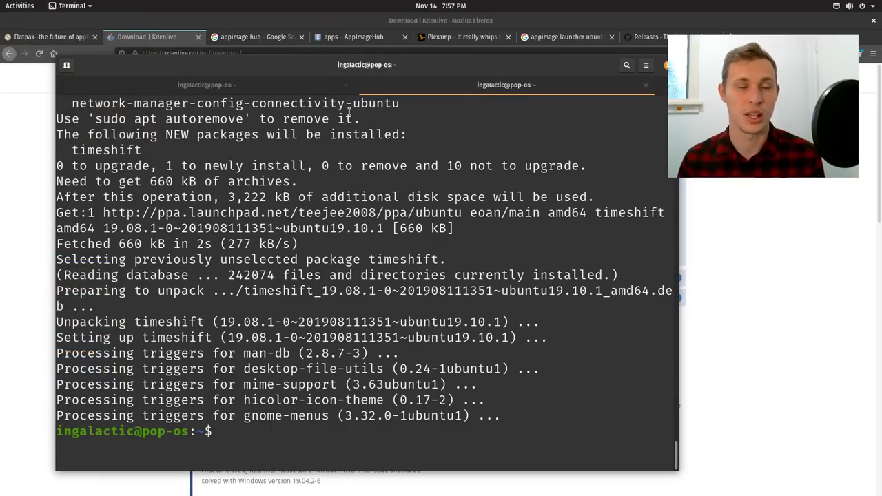
# Switch to the Flatpak setup page in Firefox, go to Flathub, and browse the apps on its home page
pyautogui.moveTo(356, 66); pyautogui.dragTo(382, 70)
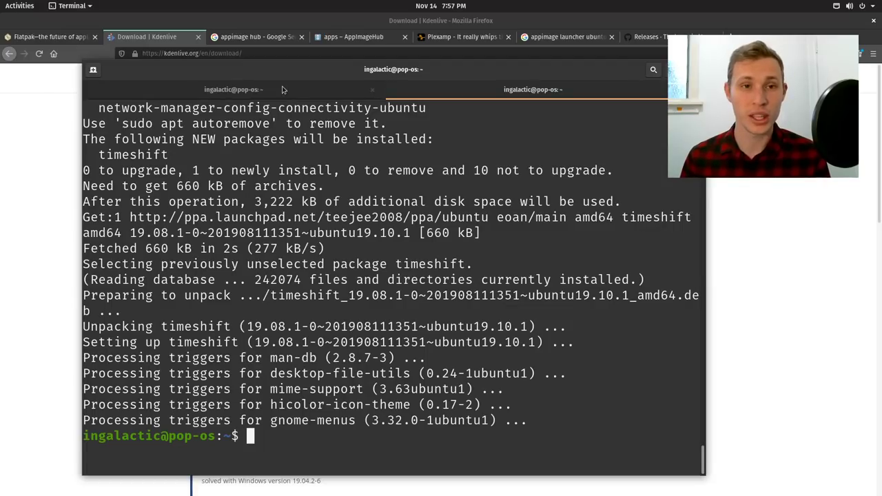
pyautogui.click(79, 37)
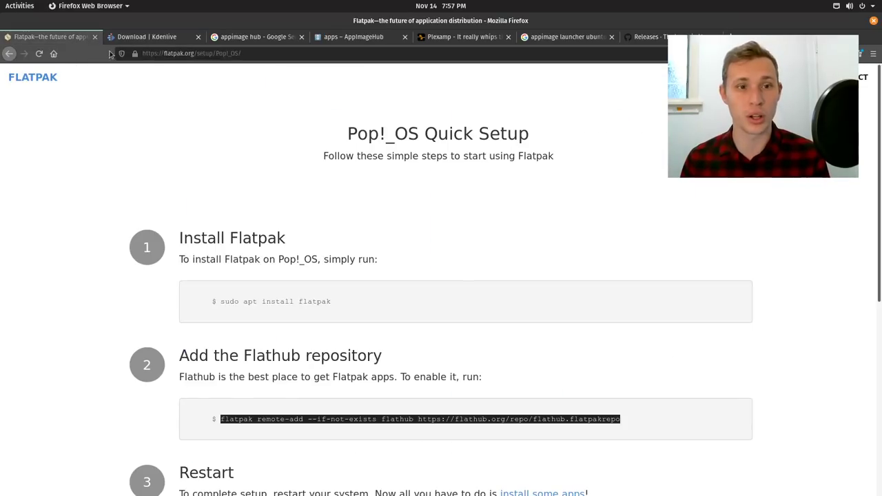
pyautogui.click(32, 77)
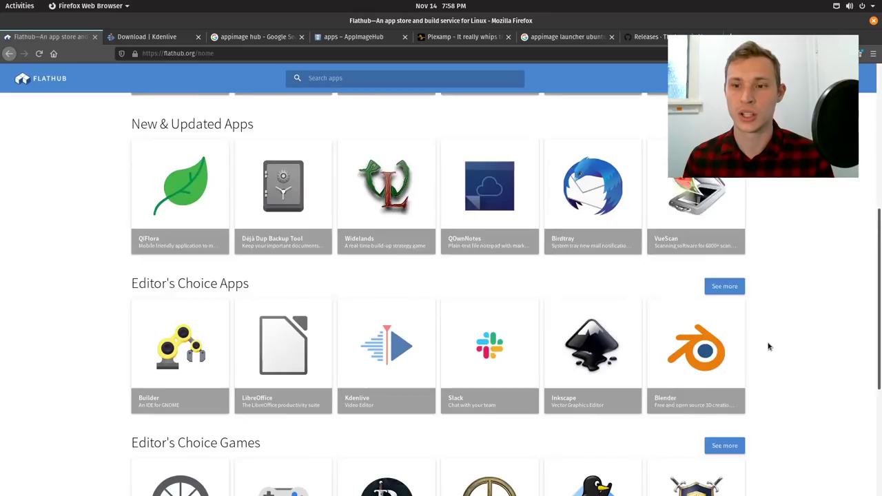
pyautogui.scroll(-5, 765, 349)
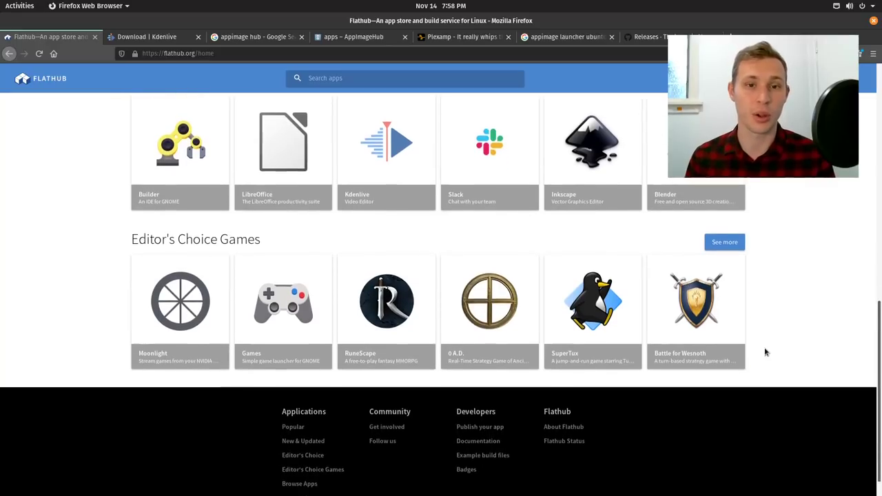
pyautogui.scroll(5, 763, 351)
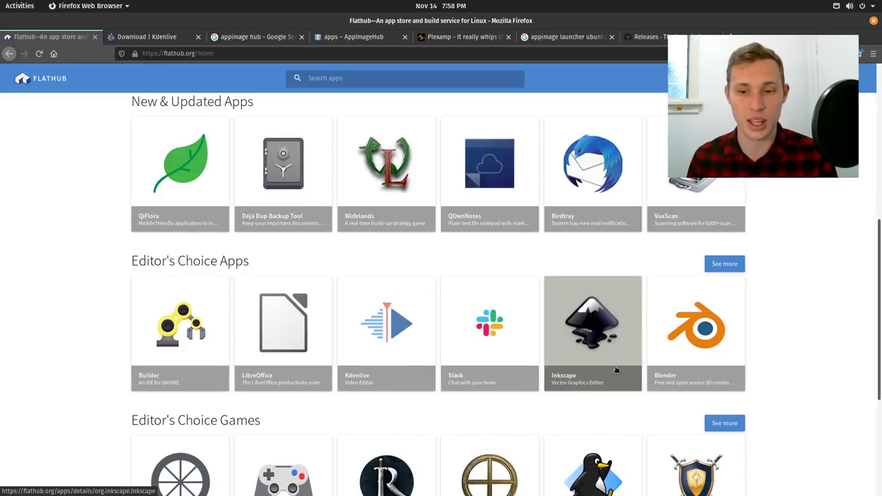
pyautogui.scroll(-2, 617, 370)
pyautogui.scroll(3, 616, 367)
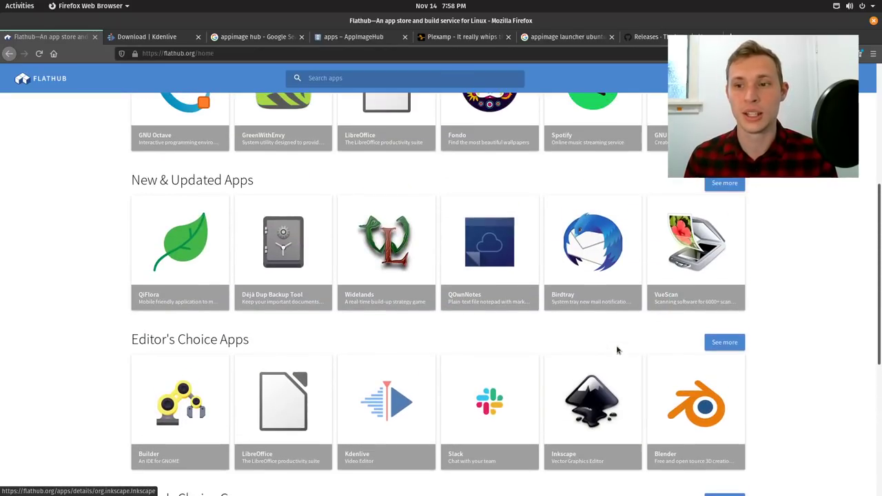
# Open the Kdenlive page on Flathub and copy its command-line install instruction
pyautogui.click(403, 411)
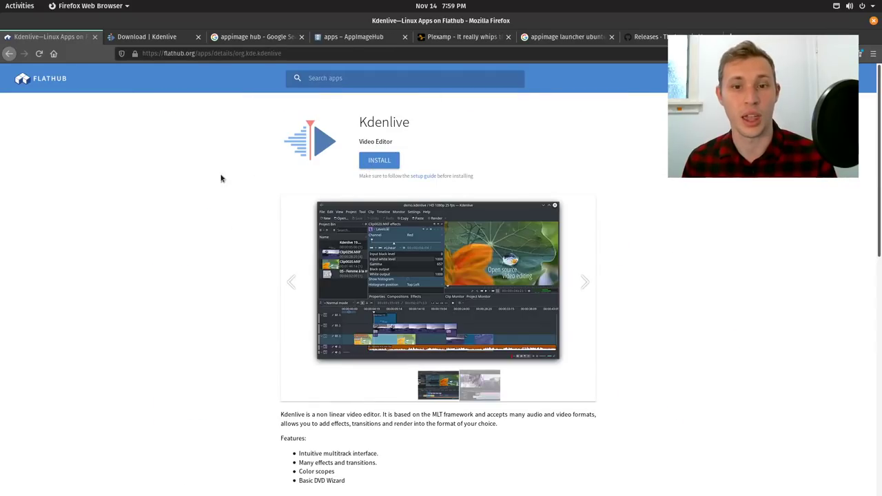
pyautogui.scroll(-10, 220, 179)
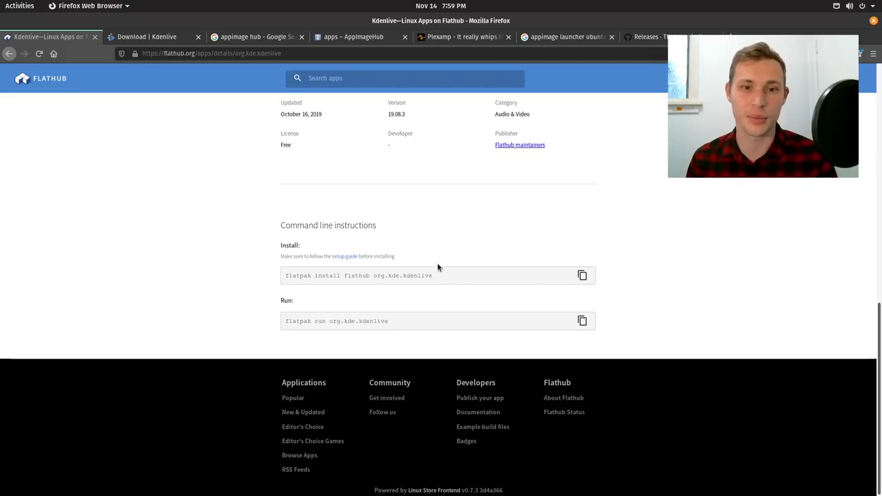
pyautogui.scroll(10, 459, 266)
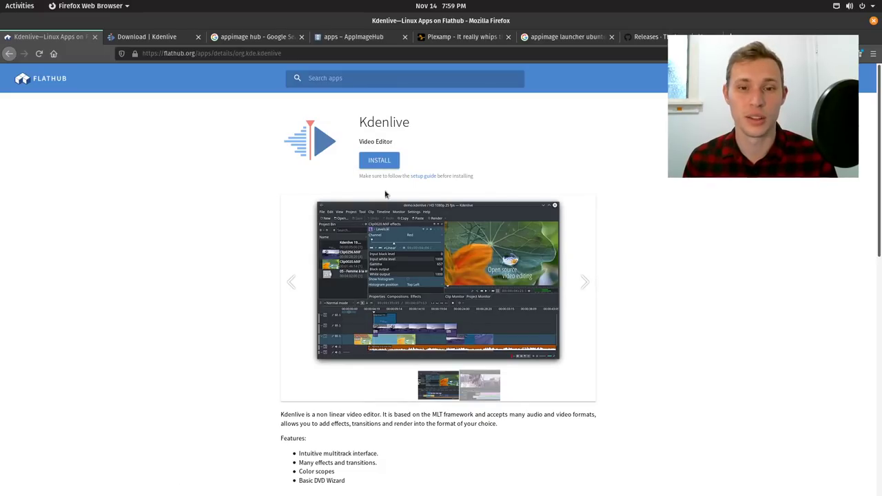
pyautogui.scroll(-10, 489, 223)
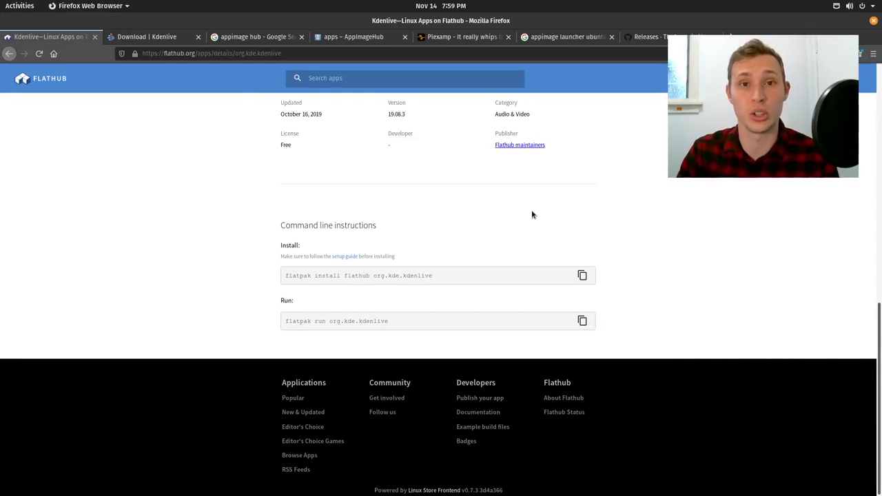
pyautogui.click(582, 276)
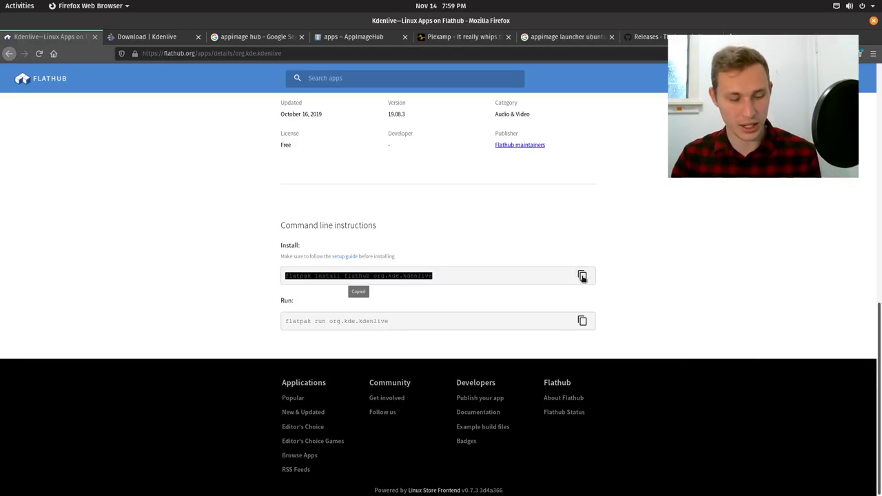
# Switch to Terminal, run "flatpak install flathub org.kde.kdenlive", and accept the required runtime with y
pyautogui.hotkey('alt', 'Tab')
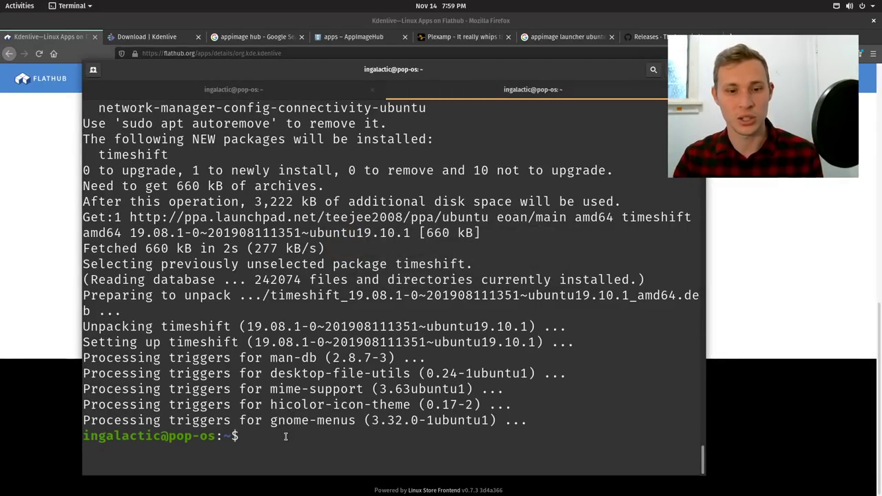
pyautogui.hotkey('ctrl', 'shift', 'v')
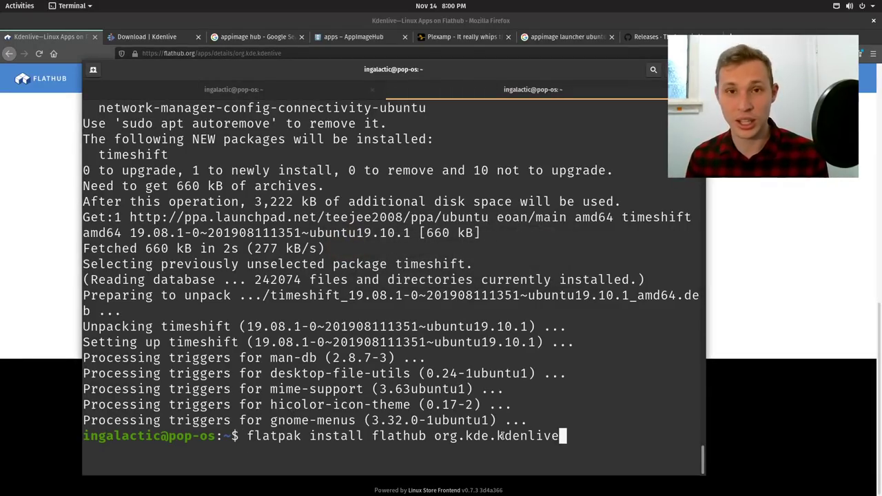
pyautogui.press('Return')
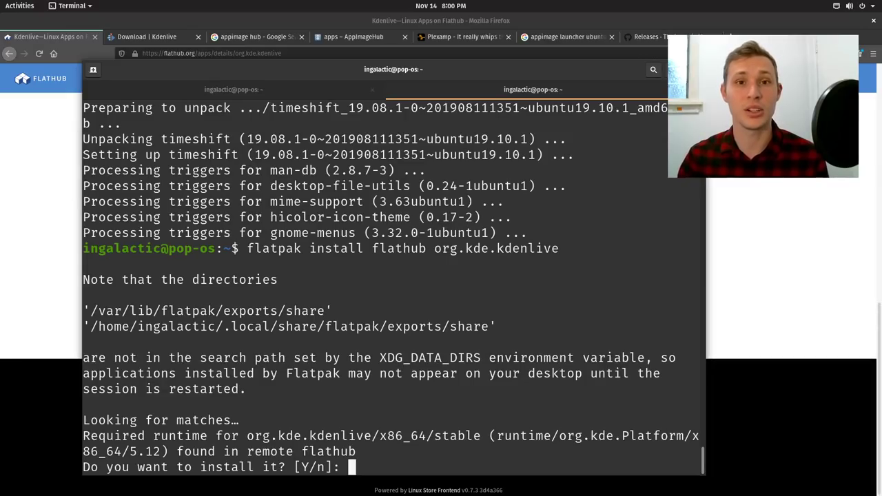
pyautogui.moveTo(329, 78); pyautogui.dragTo(358, 63)
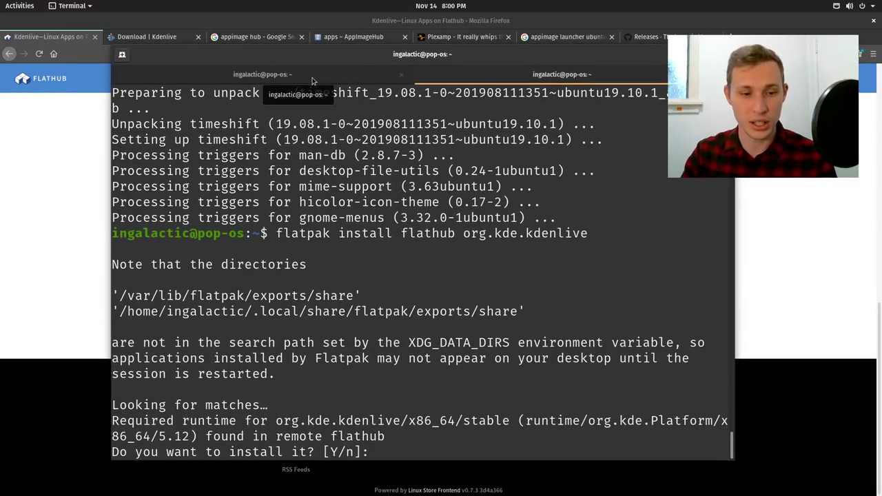
pyautogui.write('y')
pyautogui.press('Return')
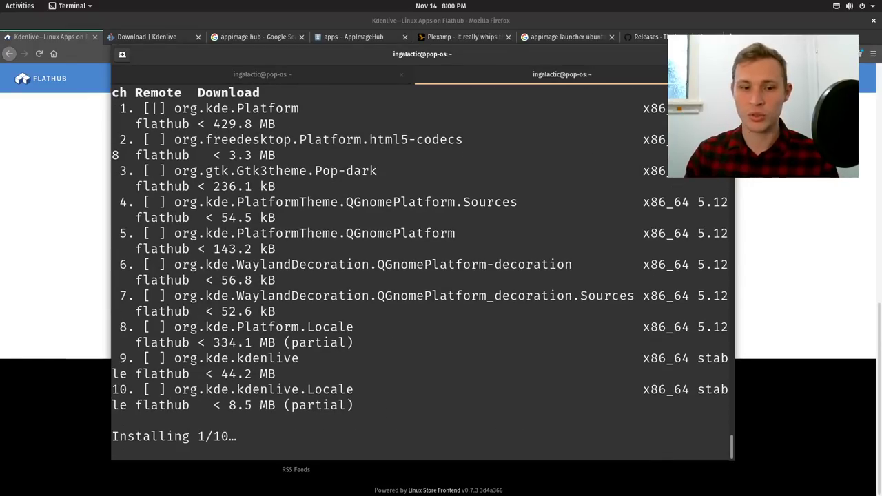
# Check the snap-store installation in the other terminal session and review the Kdenlive Flatpak's permissions and download list
pyautogui.click(281, 74)
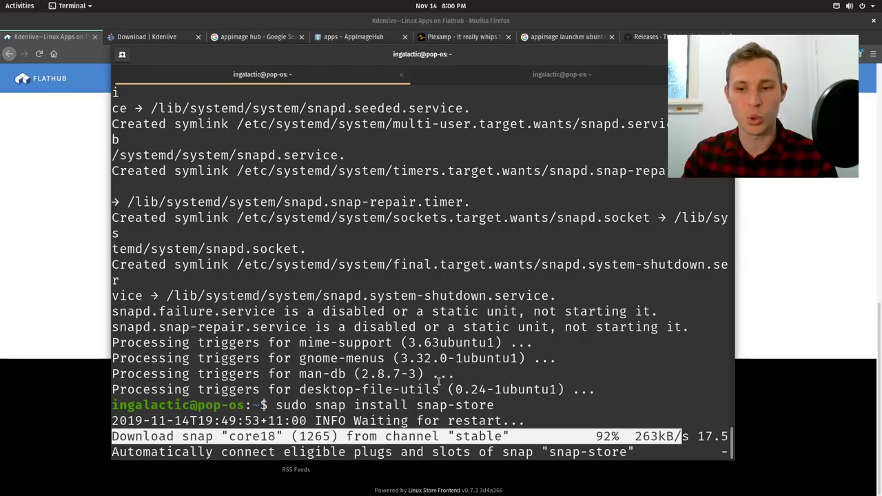
pyautogui.hotkey('ctrl', 'pagedown')
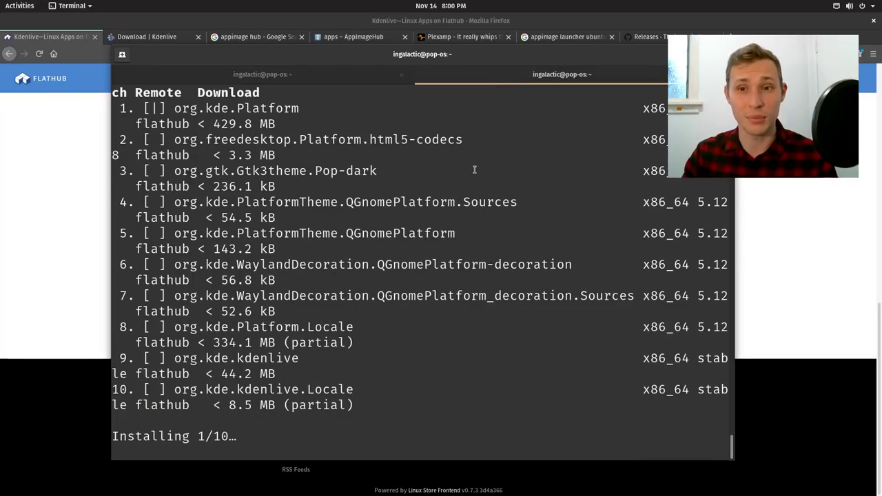
pyautogui.hotkey('ctrl', 'pageup')
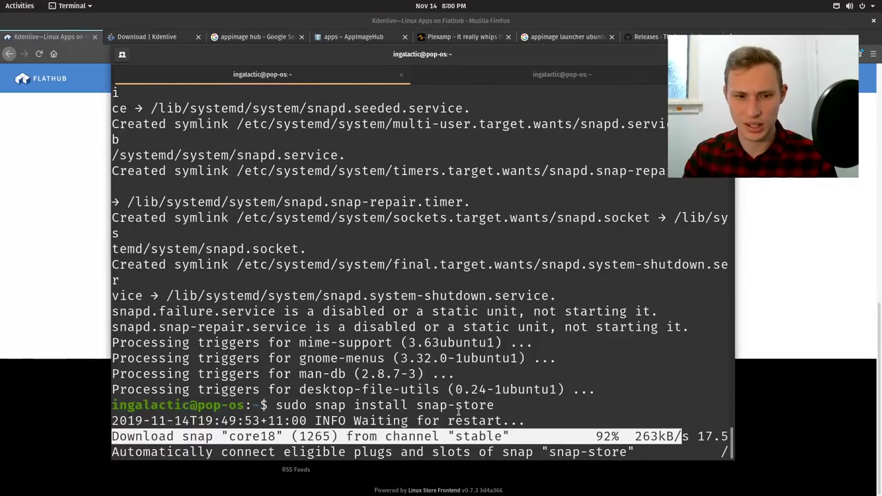
pyautogui.hotkey('ctrl', 'pagedown')
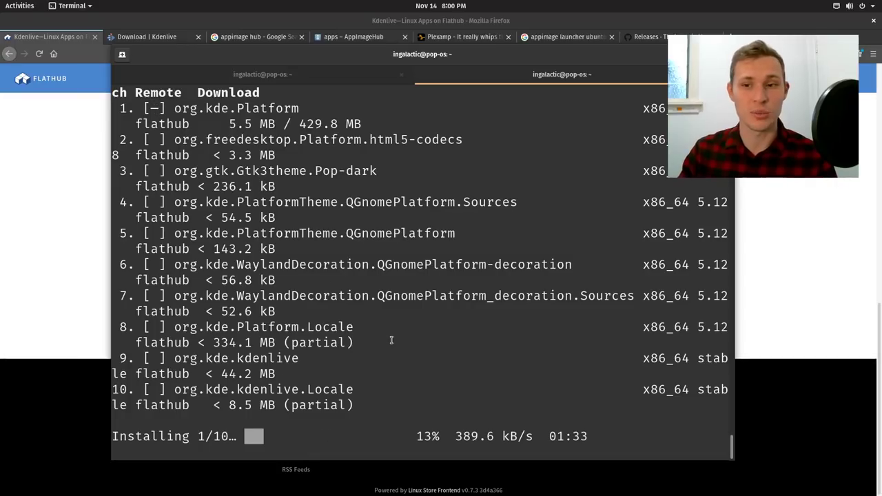
pyautogui.scroll(8, 218, 301)
pyautogui.scroll(-3, 218, 301)
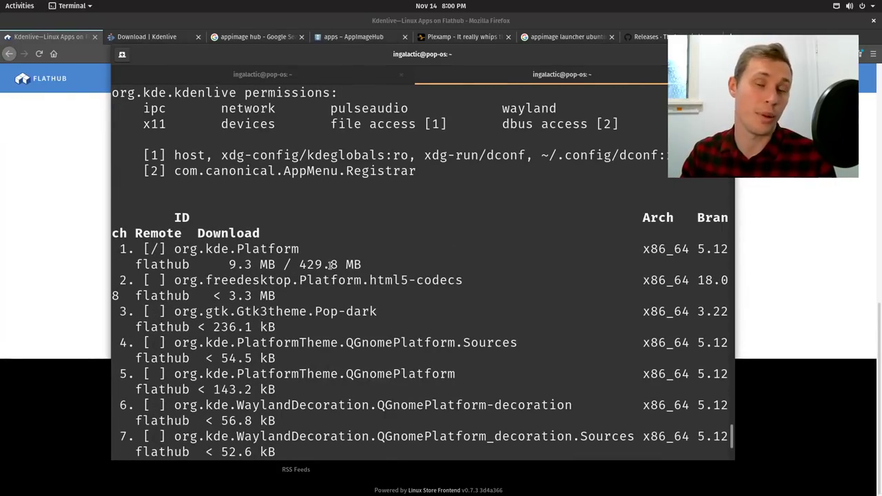
pyautogui.scroll(-2, 330, 264)
pyautogui.scroll(5, 274, 288)
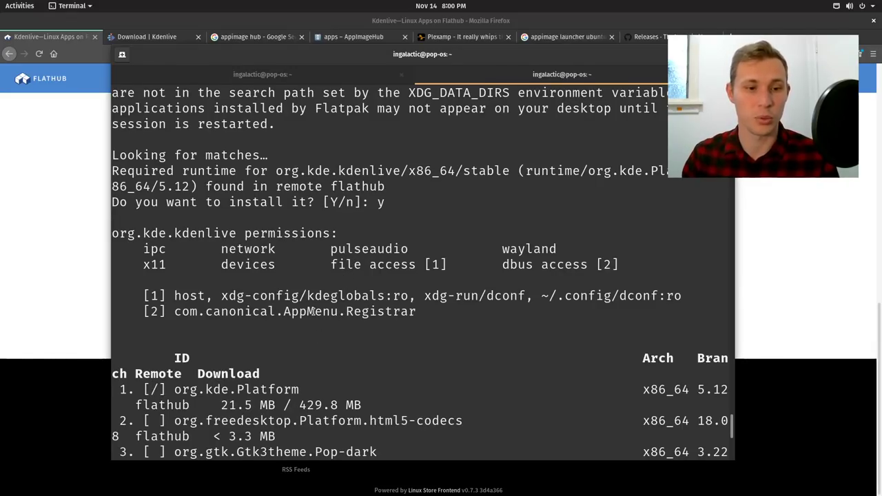
# Check the remaining Kdenlive Flatpak components and the installation progress at the end of the terminal output
pyautogui.scroll(-4, 313, 312)
pyautogui.scroll(-2, 313, 312)
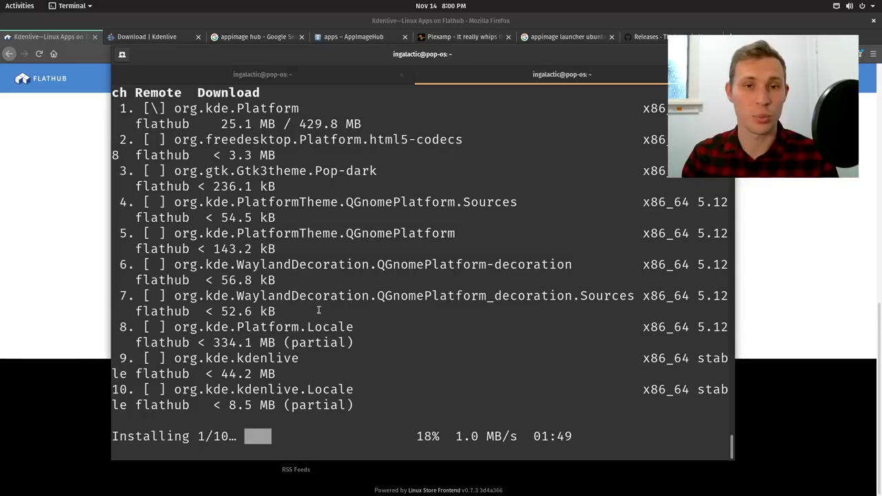
pyautogui.moveTo(546, 53); pyautogui.dragTo(534, 44)
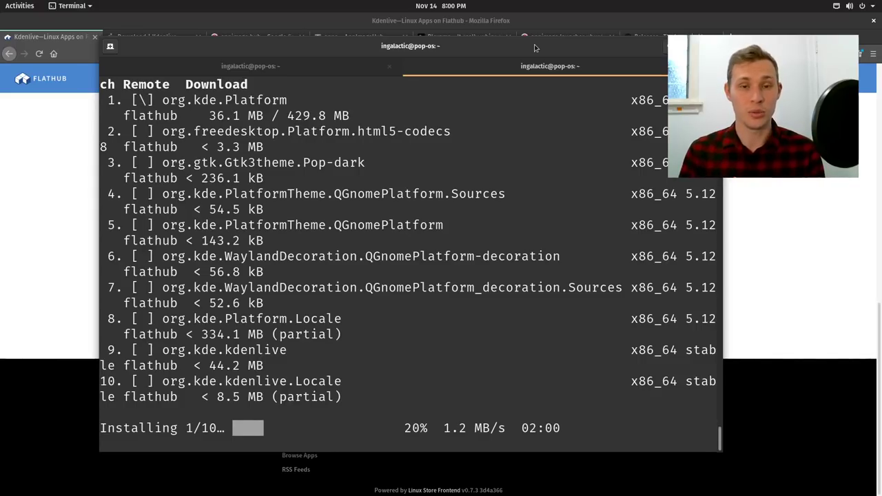
# Switch to an empty workspace, launch Timeshift, and authenticate with the account password
pyautogui.hotkey('ctrl', 'alt', 'Down')
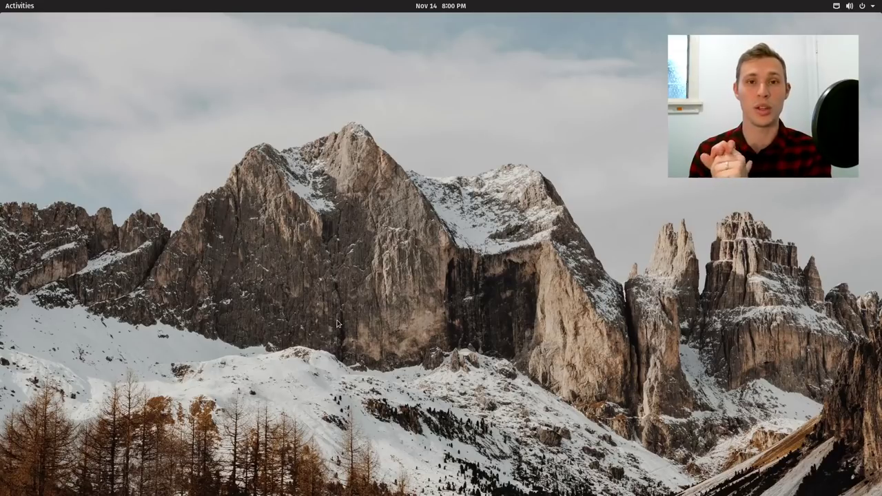
pyautogui.press('super')
pyautogui.write('time')
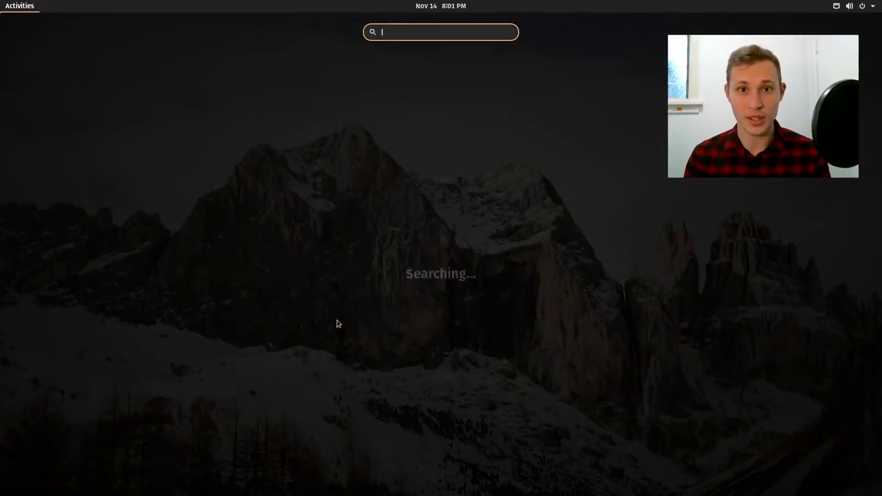
pyautogui.press('Return')
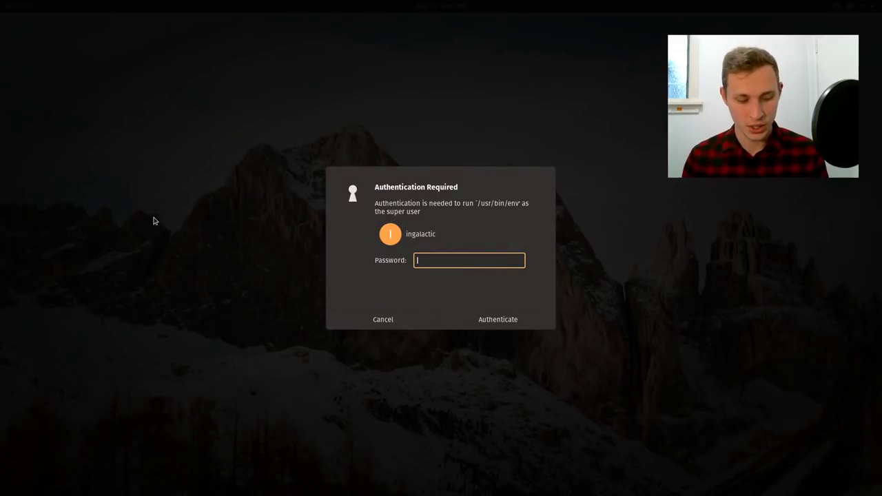
pyautogui.write('•••••••')
pyautogui.press('Return')
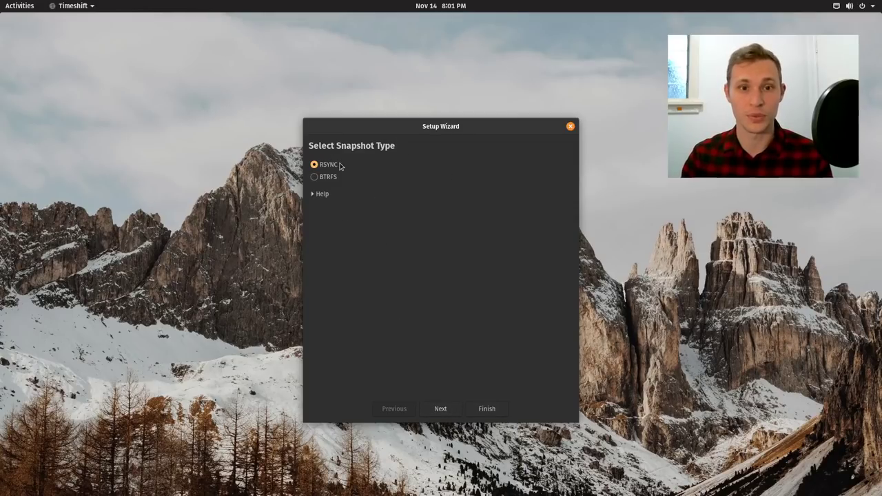
# Advance the Timeshift setup wizard with RSYNC to the snapshot location page, then close the wizard and Timeshift
pyautogui.click(440, 407)
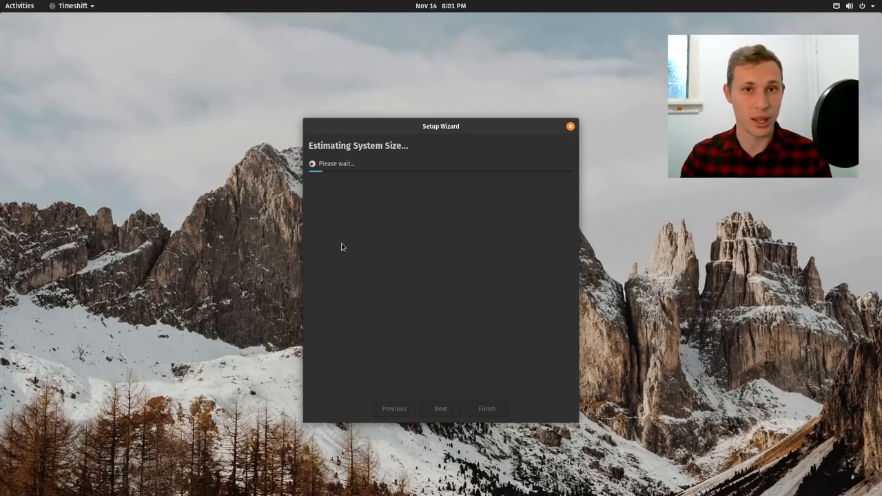
pyautogui.moveTo(421, 133); pyautogui.dragTo(304, 97)
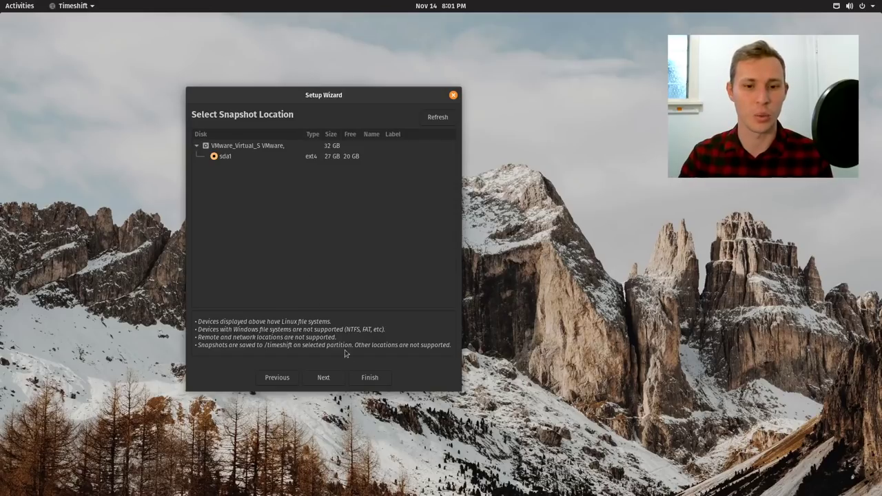
pyautogui.click(453, 95)
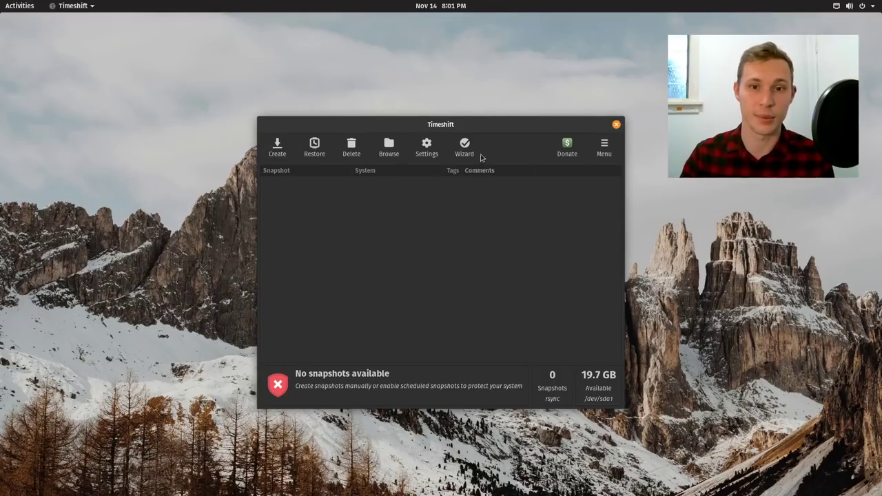
pyautogui.click(616, 125)
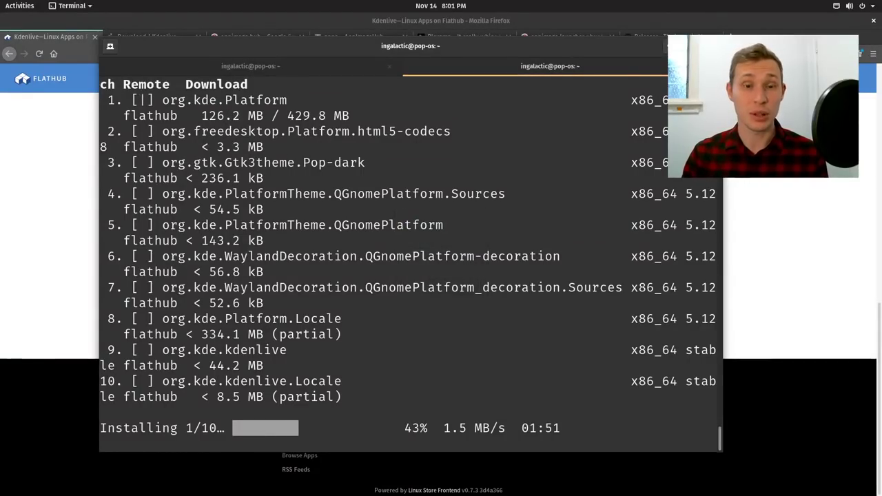
# Open a third session in the Terminal window and enlarge its text
pyautogui.click(110, 46)
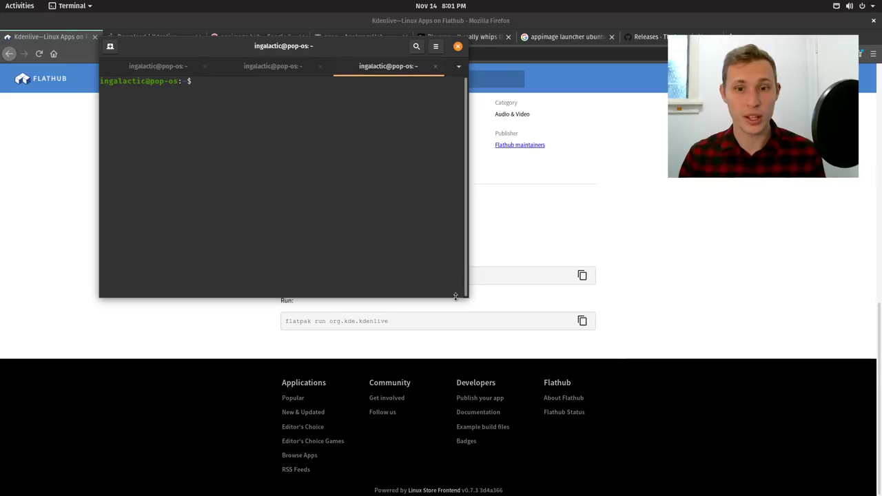
pyautogui.click(436, 46)
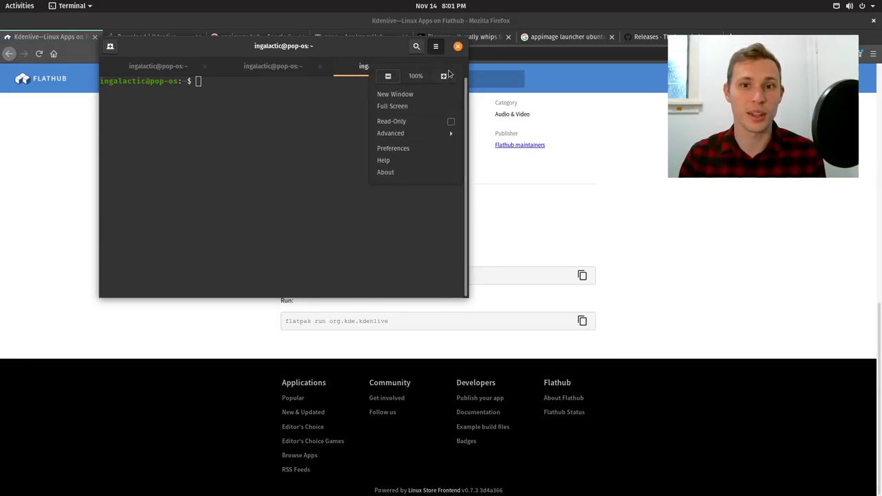
pyautogui.click(435, 46)
pyautogui.click(508, 46)
pyautogui.click(521, 73)
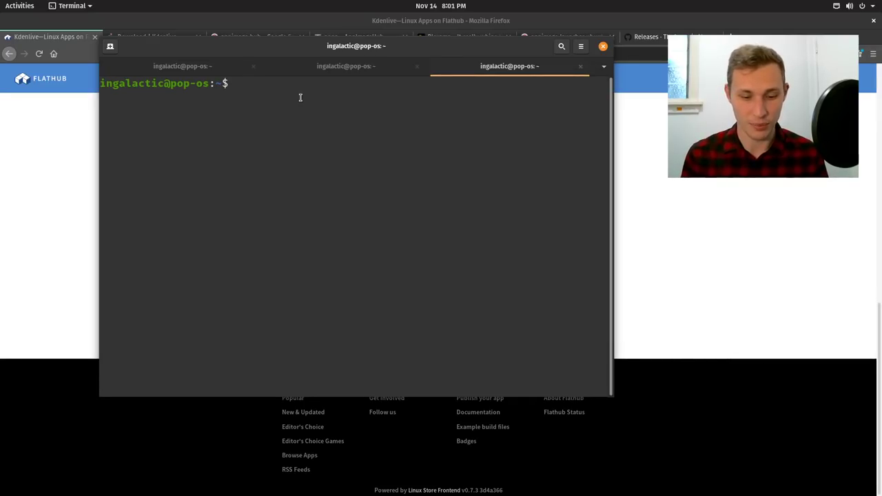
# Run "sudo apt install libdvd-pkg && sudo dpkg-reconfigure libdvd-pkg" and authenticate with the sudo password
pyautogui.write('sudo ap')
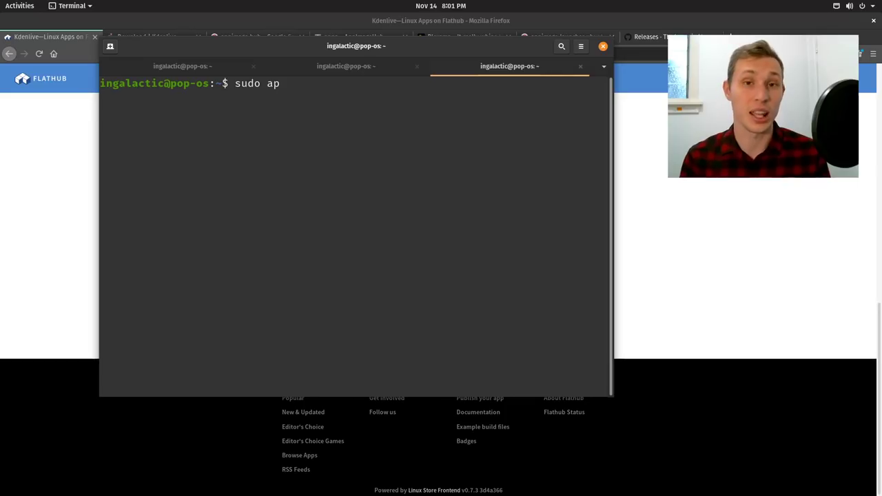
pyautogui.write('t')
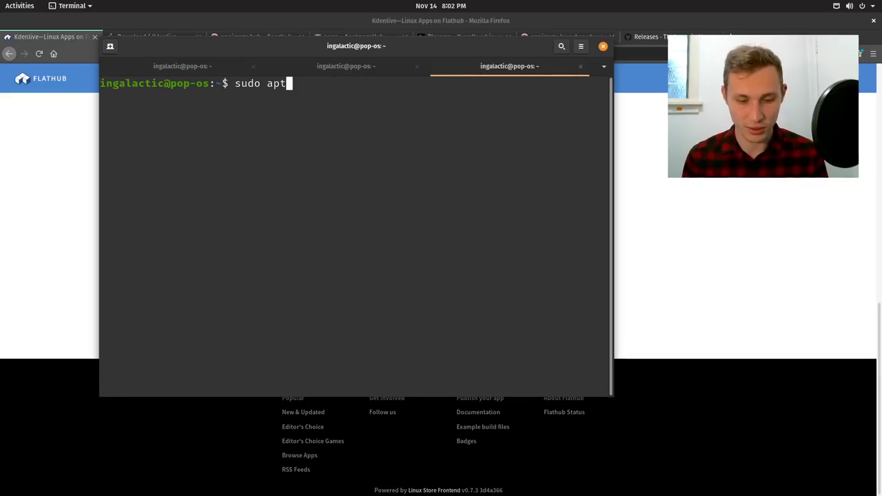
pyautogui.write(' inst')
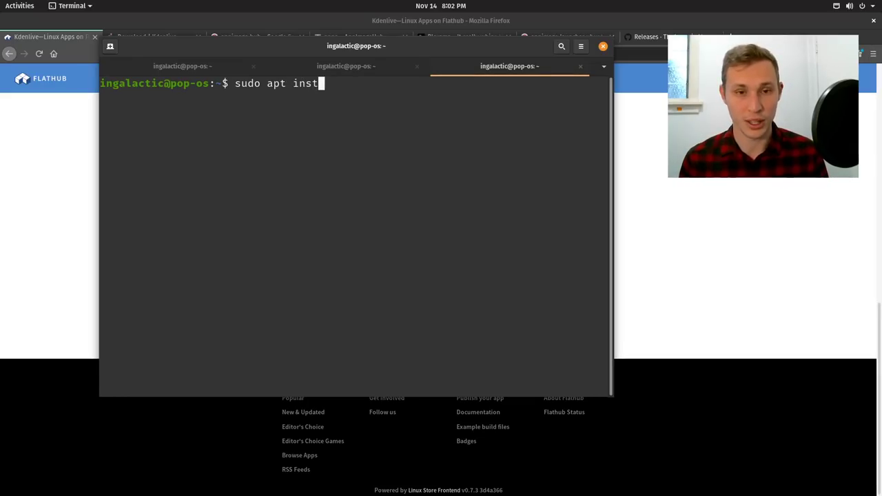
pyautogui.write('all libdvd')
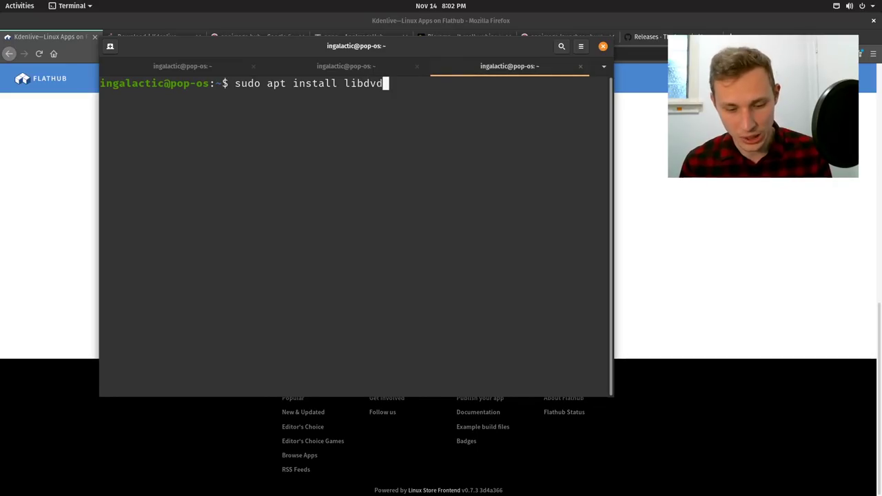
pyautogui.write('-pkg')
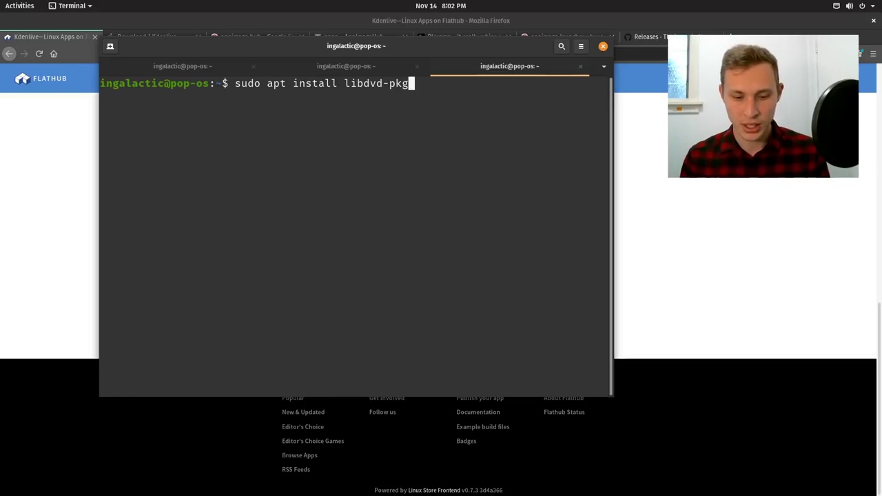
pyautogui.write(' && ')
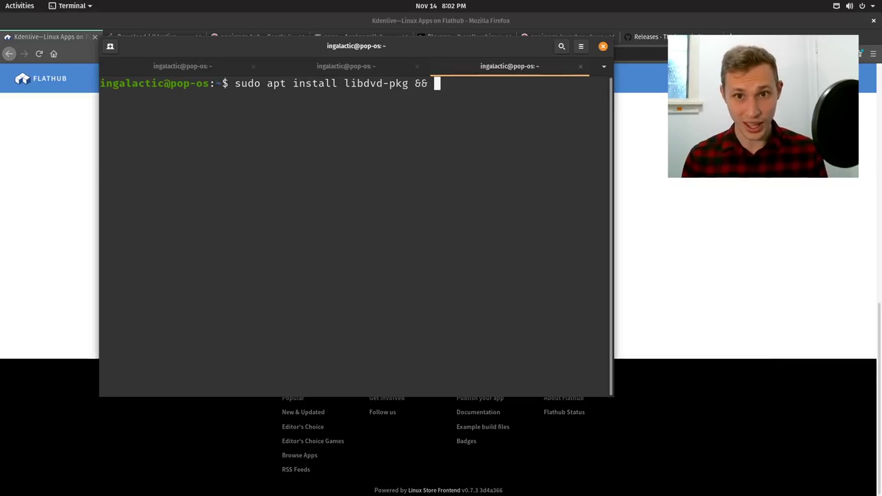
pyautogui.write('sudo dp')
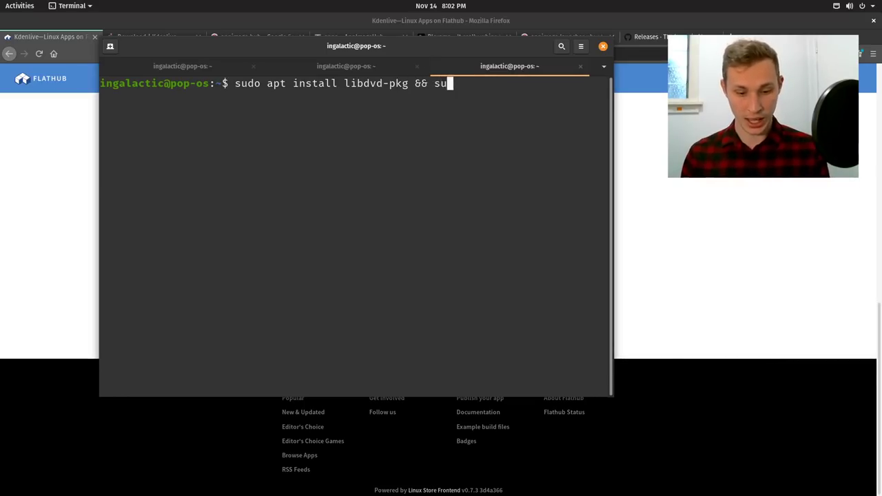
pyautogui.write('kg-recof')
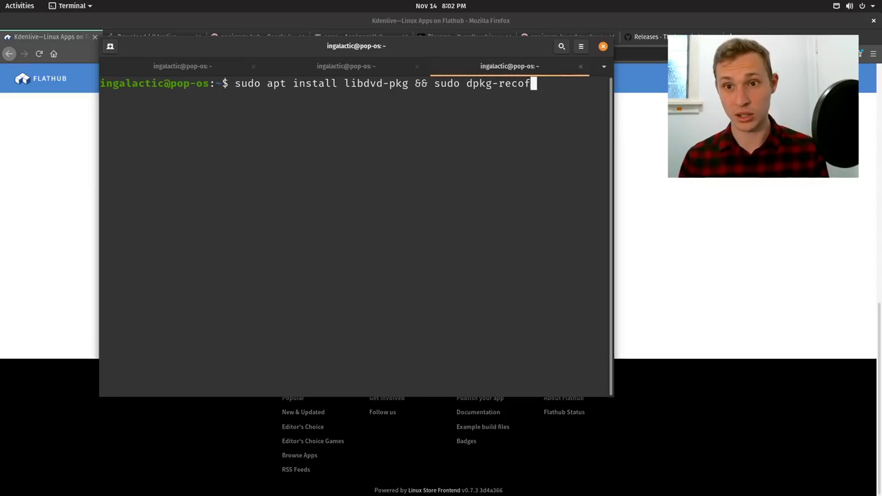
pyautogui.press('BackSpace')
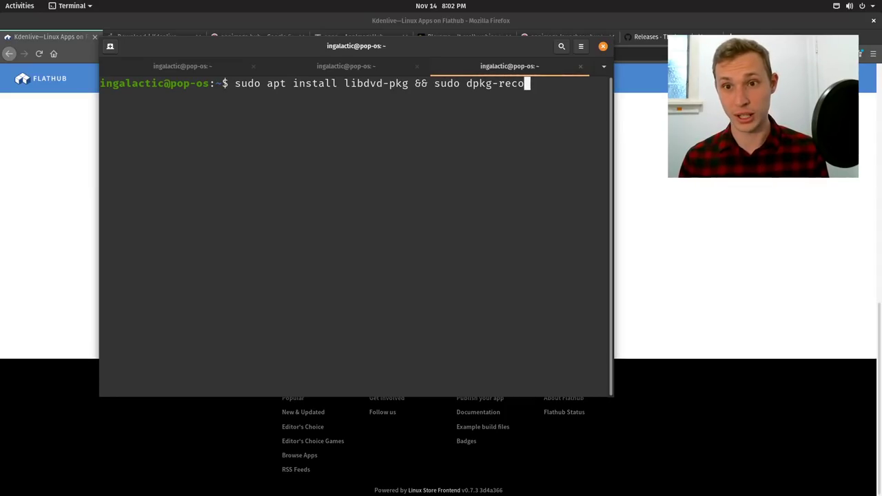
pyautogui.write('nfigur')
pyautogui.press('BackSpace')
pyautogui.press('BackSpace')
pyautogui.write('ure ')
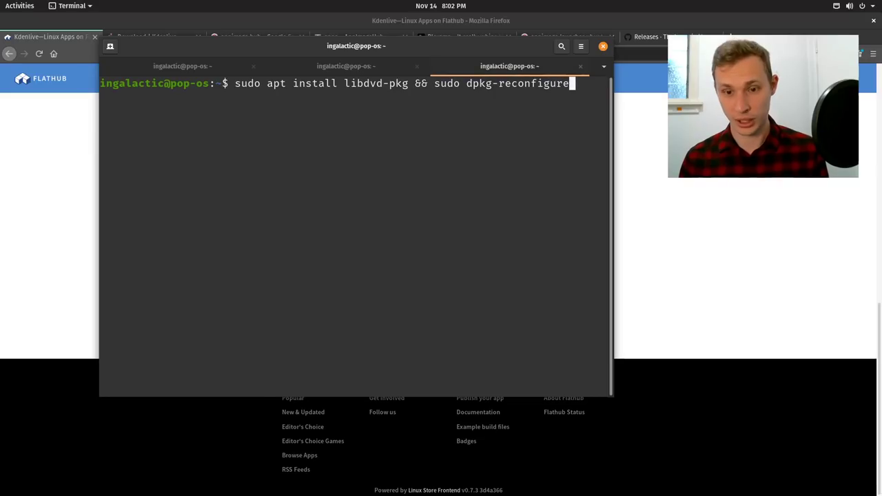
pyautogui.write('lib')
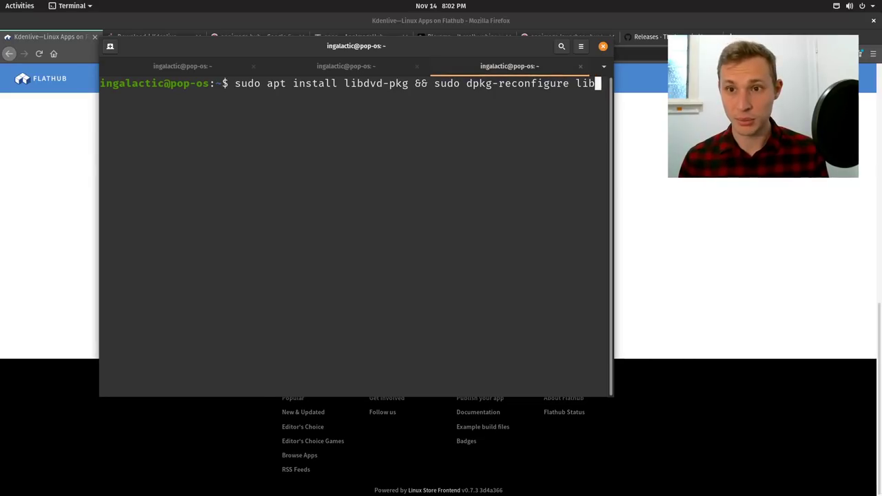
pyautogui.write('dve-')
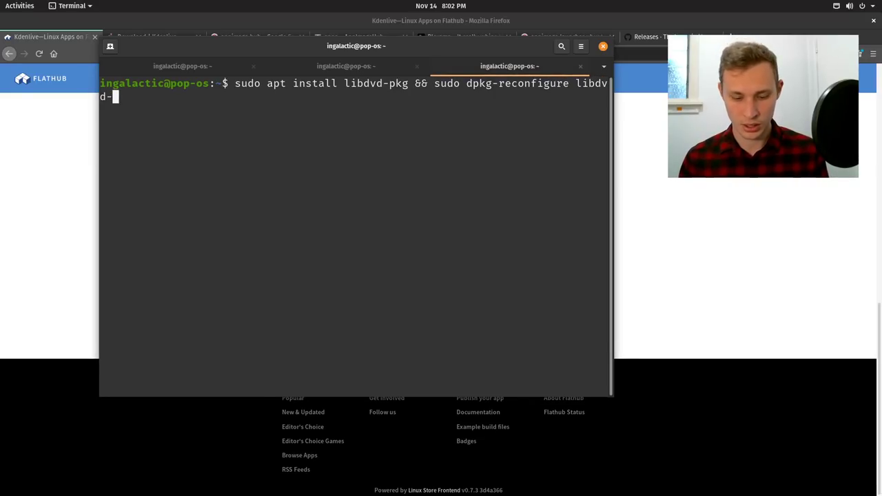
pyautogui.write('pkg')
pyautogui.press('Return')
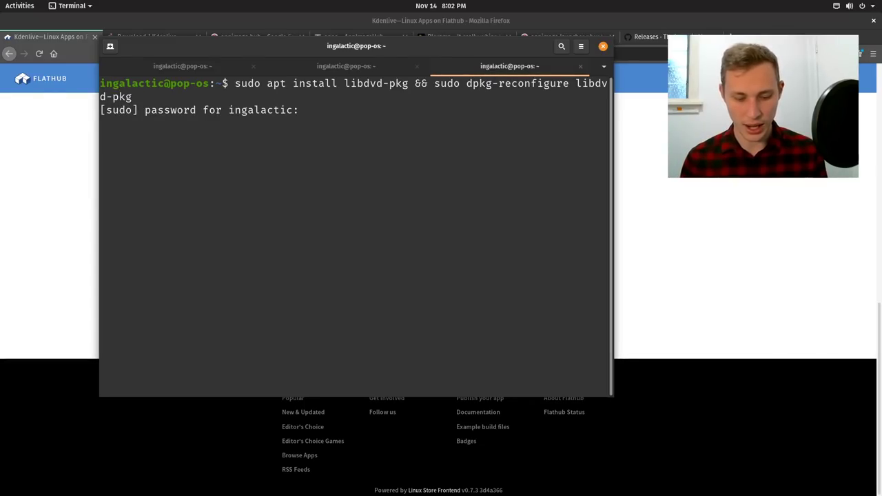
pyautogui.press('Return')
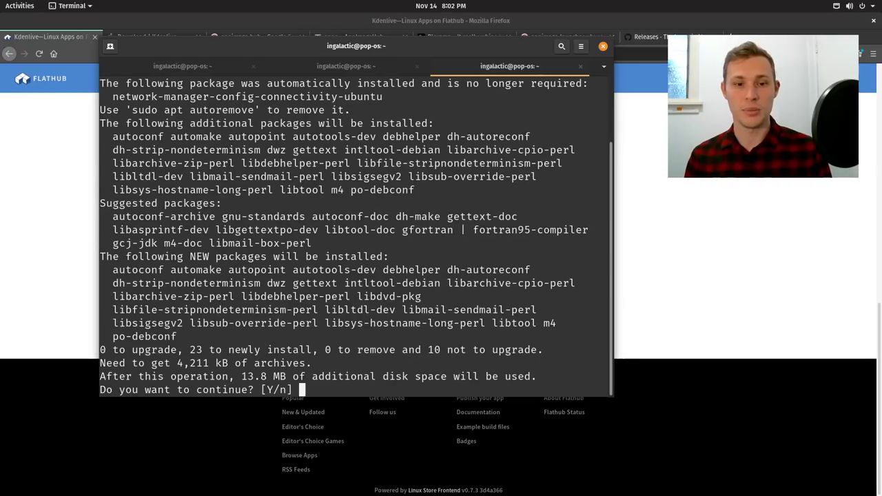
# Accept the libdvd-pkg installation with y and confirm downloading, building and installing libdvdcss2/1.4.2-1
pyautogui.write('y')
pyautogui.press('Return')
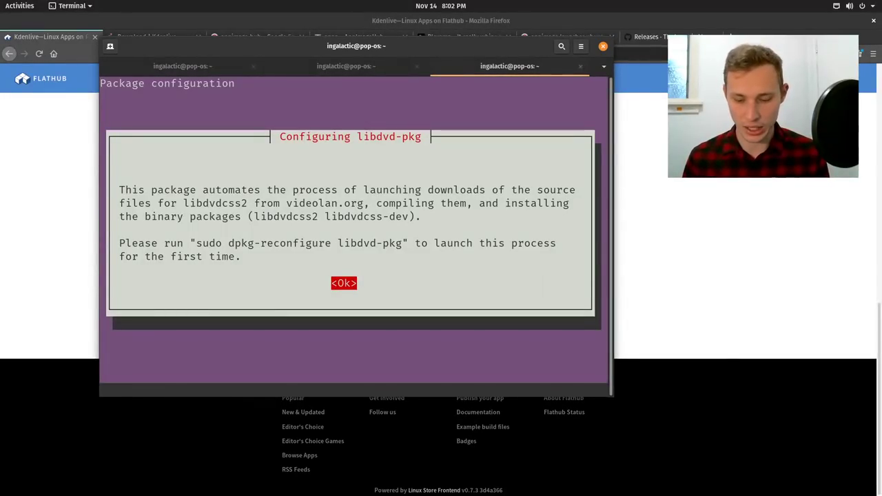
pyautogui.press('Return')
pyautogui.press('Return')
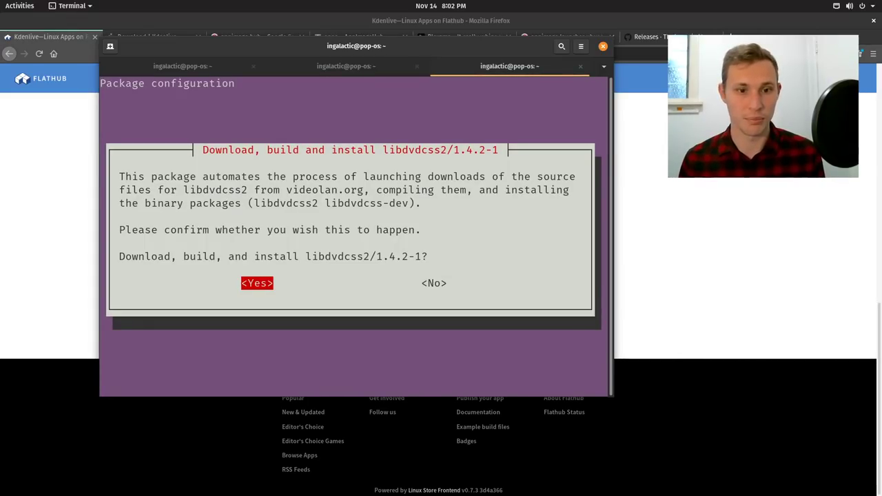
pyautogui.press('Return')
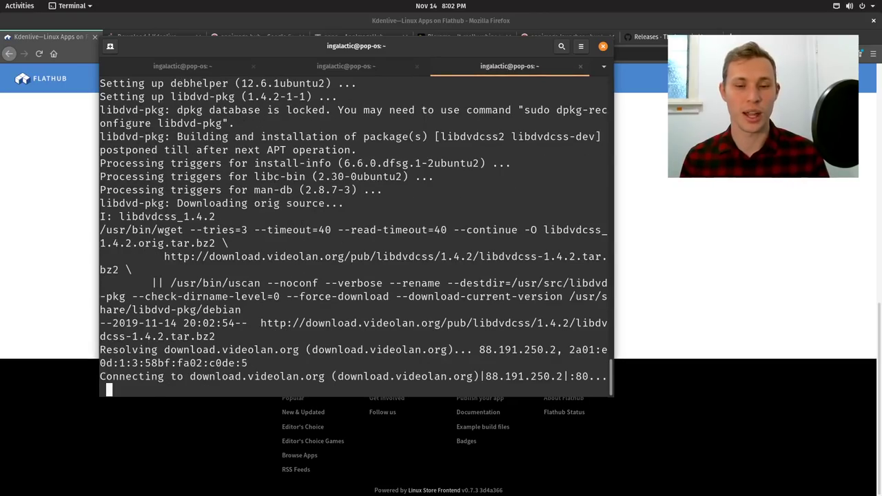